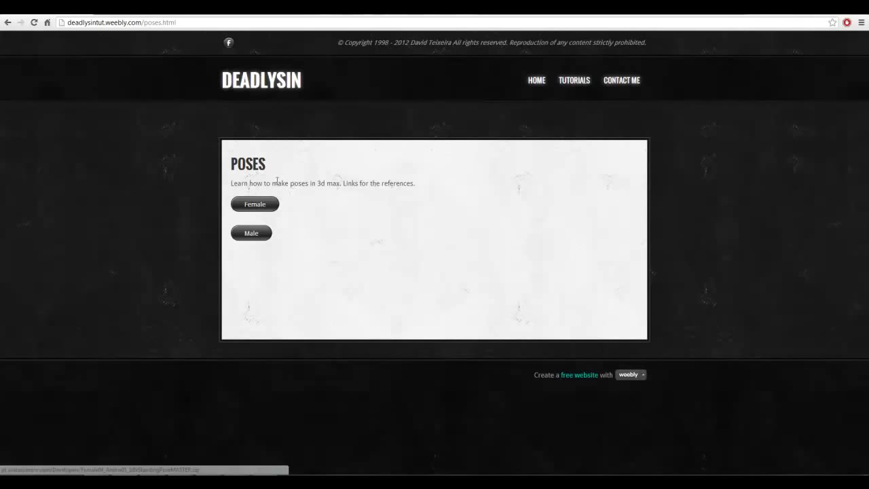
Locate the female and male pose reference downloads and open the Female04_Anime01_IdleStandingPoseMASTER folder.
mouse_move(587, 132)
left_click(683, 187)
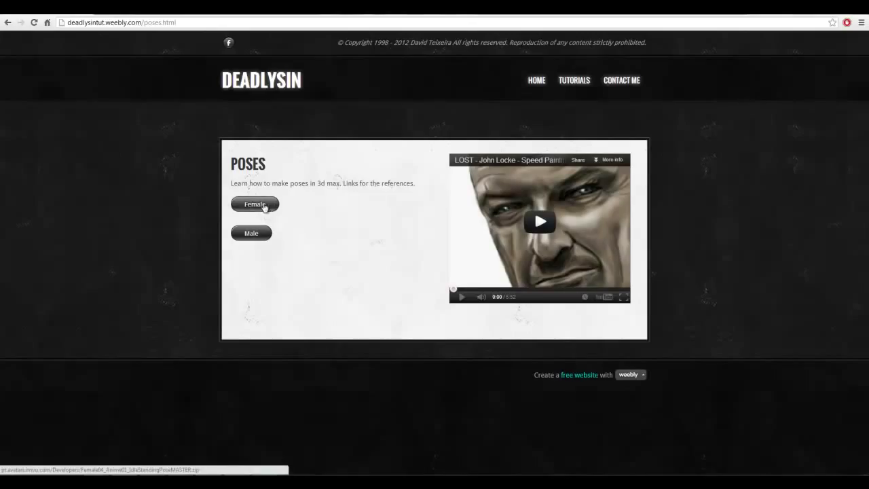
left_click(262, 235)
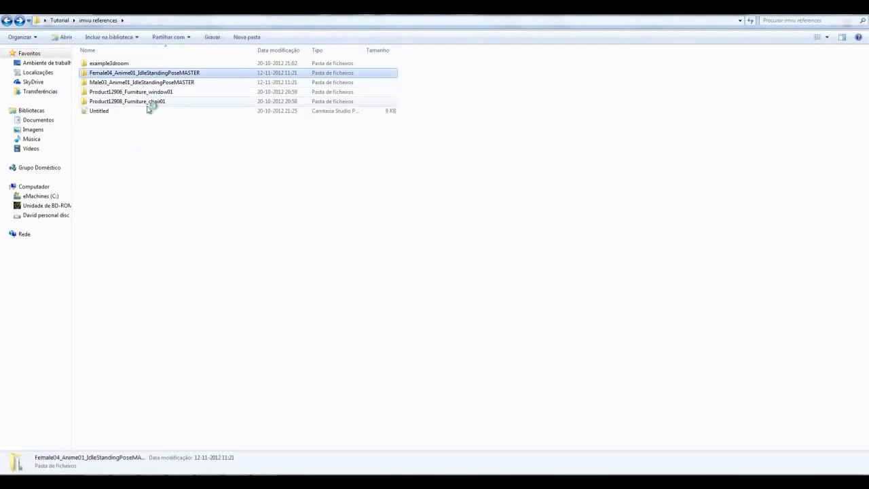
double_click(171, 73)
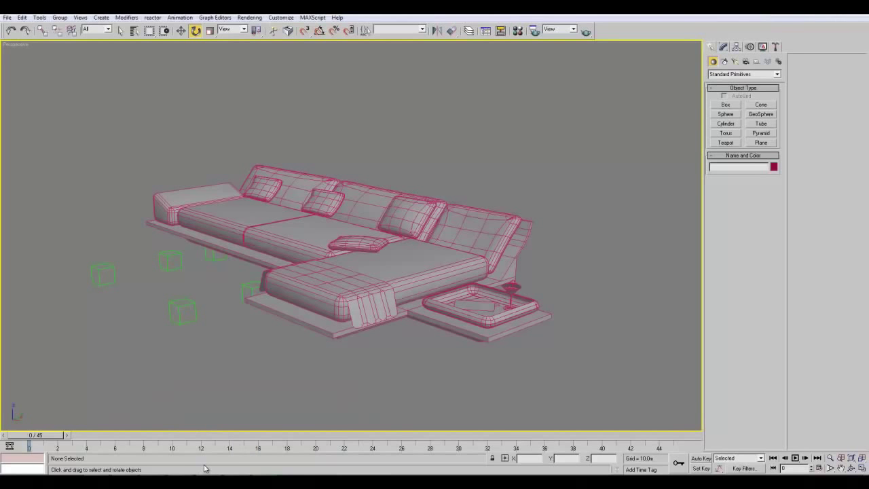
Examine the sofa model and its seat helper nodes from several angles.
left_click(852, 460)
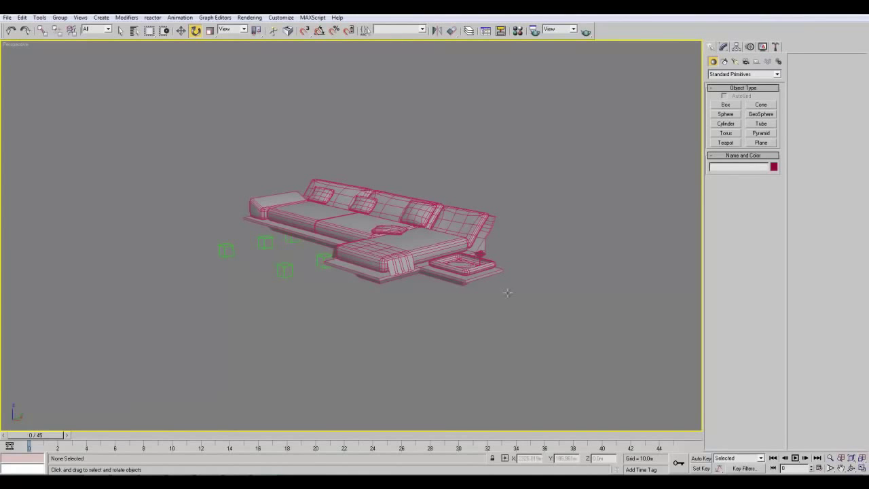
left_click(853, 469)
left_click_drag(346, 244, 404, 242)
left_click(119, 30)
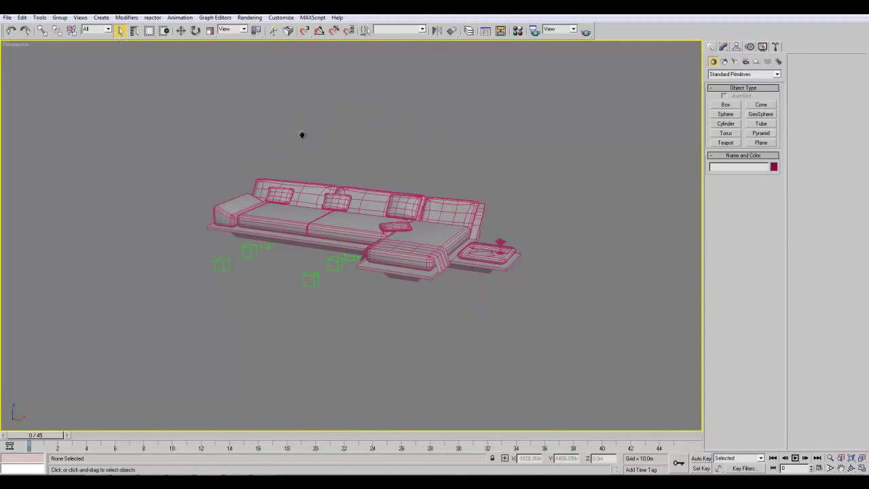
scroll(423, 303, "up", 5)
middle_click_drag(409, 203, 375, 271, "alt")
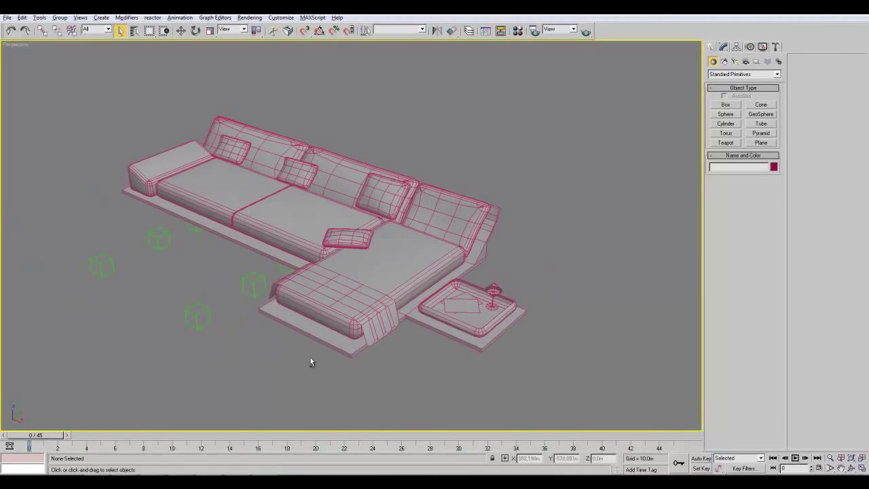
middle_click_drag(305, 367, 299, 339, "alt")
Select Catcher02, Handle02, Pitcher02 and Seat02.Sitting together and clone them to the chaise end of the sofa.
left_click(134, 29)
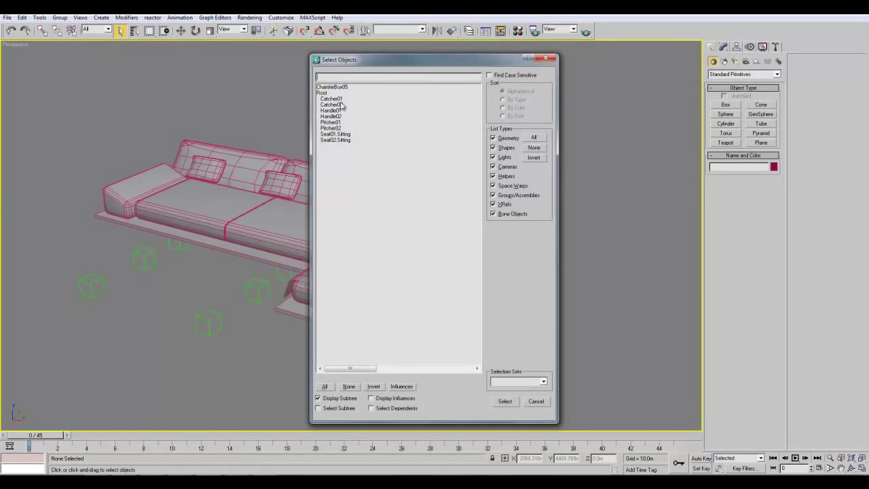
left_click(336, 104)
left_click(339, 116, "ctrl")
left_click(339, 128, "ctrl")
left_click(342, 134, "ctrl")
left_click(345, 139, "ctrl")
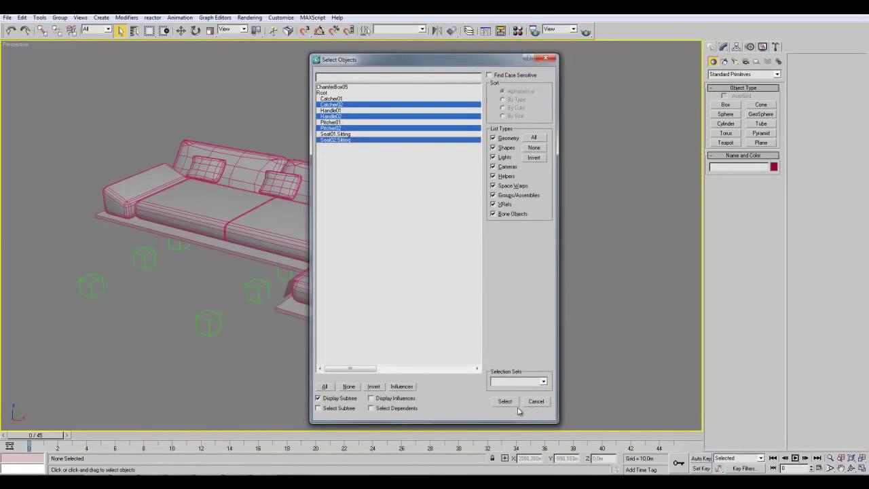
left_click(506, 402)
left_click(181, 30)
left_click_drag(290, 281, 385, 308, "shift")
left_click(435, 281)
Rename the cloned Seat02.Sitting01 node as Seat03.Resting.
left_click(134, 31)
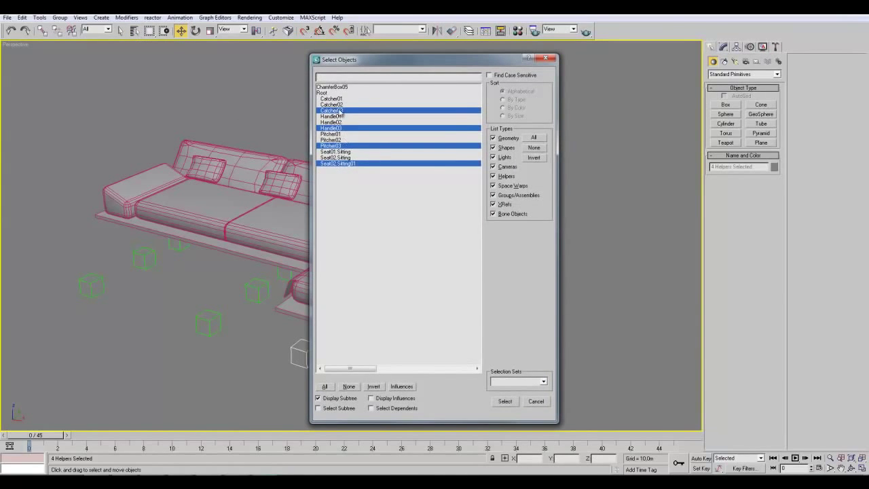
double_click(346, 164)
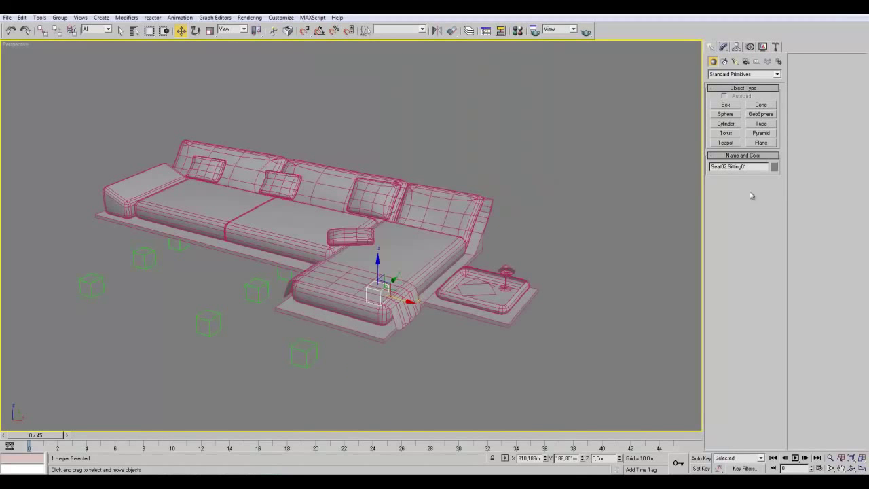
key("BackSpace")
key("BackSpace")
key("BackSpace")
key("BackSpace")
key("BackSpace")
key("BackSpace")
key("BackSpace")
key("BackSpace")
key("BackSpace")
key("BackSpace")
type("3")
double_click(738, 167)
left_click_drag(728, 167, 746, 166)
double_click(746, 167)
left_click(746, 166)
double_click(740, 168)
left_click(733, 169)
middle_click_drag(582, 283, 550, 281, "alt")
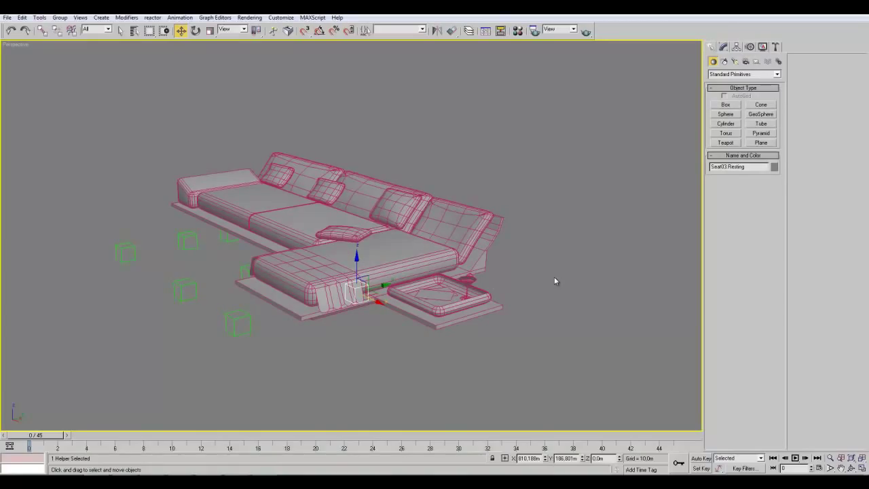
left_click(736, 167)
left_click(735, 168)
double_click(730, 168)
double_click(740, 169)
left_click(733, 167)
left_click_drag(729, 167, 745, 167)
left_click(748, 168)
double_click(745, 167)
left_click(570, 225)
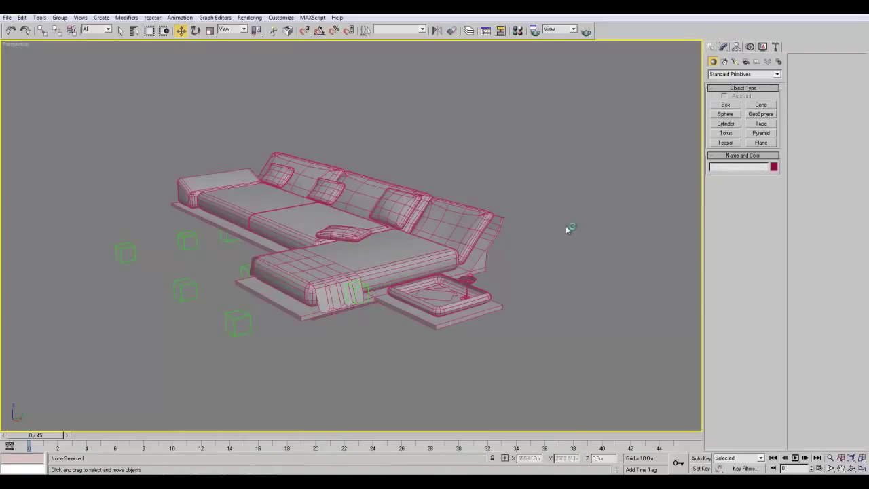
Try a custom pose name in place of the Resting suffix on the third seat node.
left_click(361, 295)
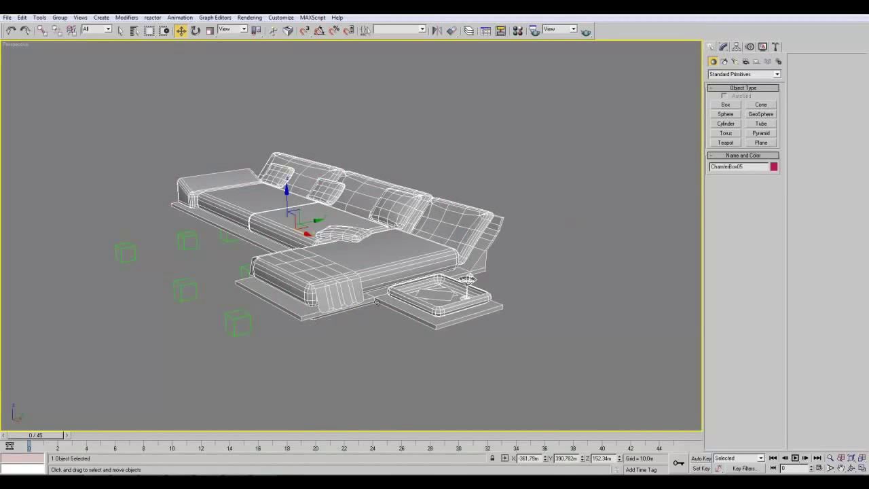
left_click(135, 31)
double_click(350, 165)
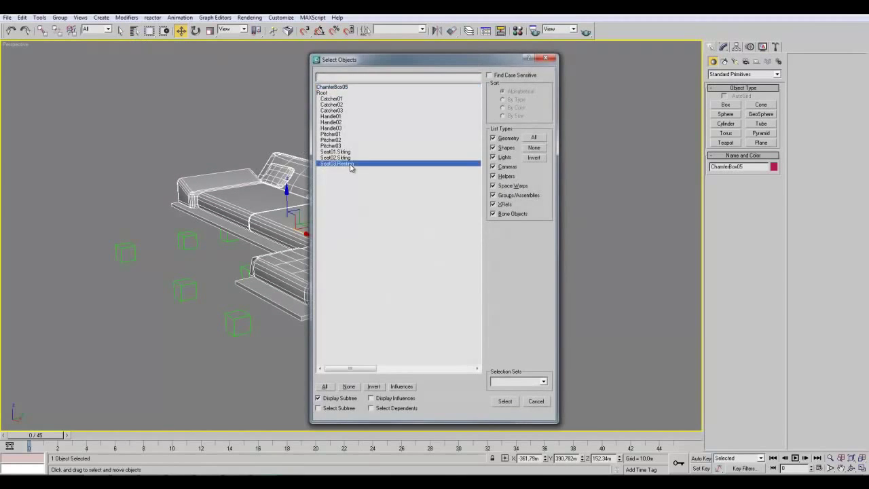
double_click(735, 167)
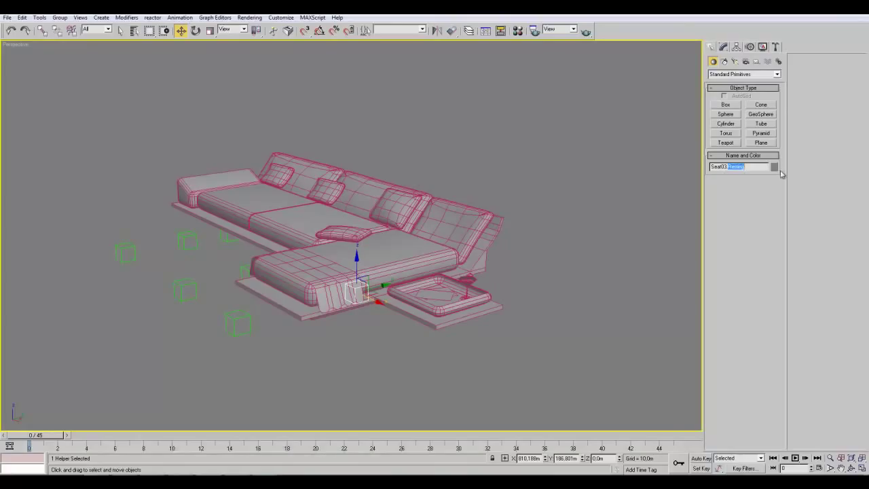
type("Deadlys")
key("BackSpace")
left_click(554, 211)
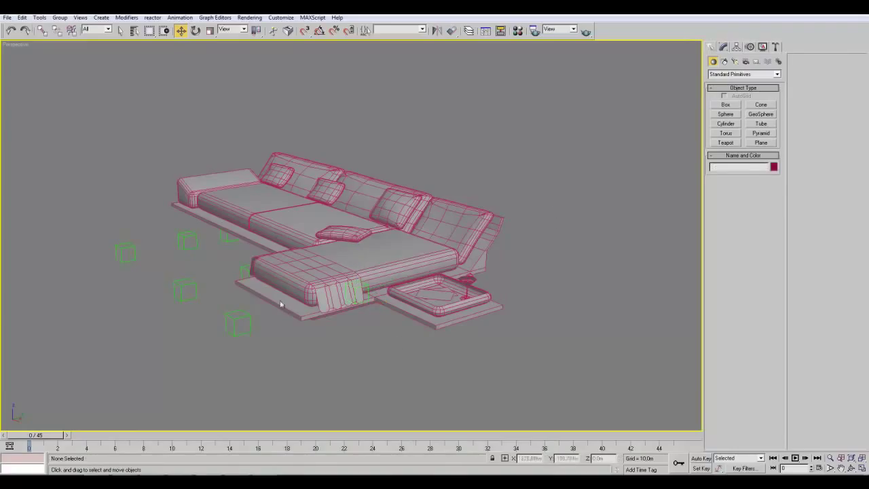
Merge the female avatar and its skeleton from the Female04_Anime01_IdleStandingPoseMASTER file and move the avatar in front of the sofa.
left_click(22, 17)
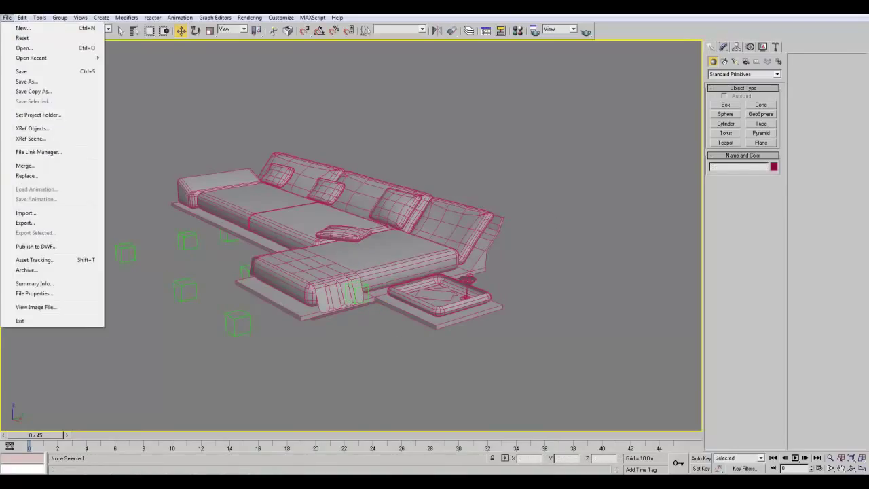
left_click(39, 163)
left_click(187, 98)
left_click(123, 99)
left_click(136, 139)
double_click(136, 140)
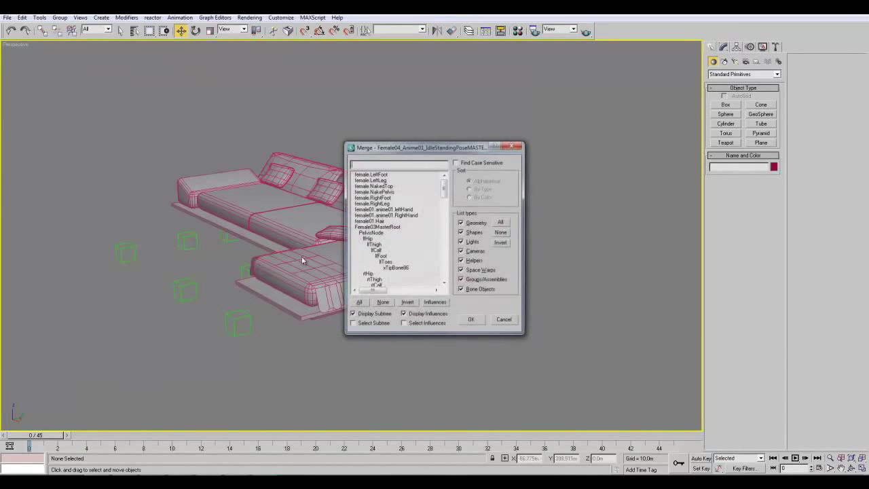
left_click(382, 303)
left_click(475, 317)
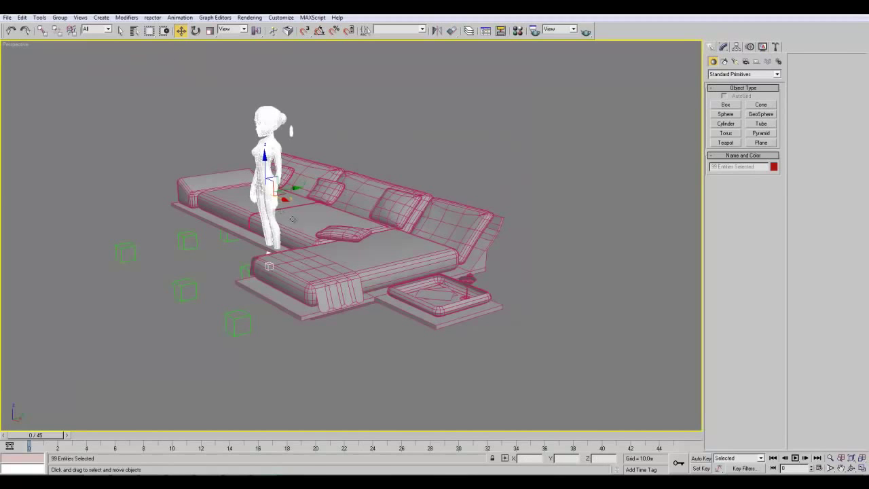
left_click_drag(288, 226, 92, 228)
left_click(188, 342)
Align Female03MasterRoot to Seat03.Resting in X, Y and Z position, pivot point to pivot point, with matching orientation.
middle_click_drag(260, 316, 350, 86)
middle_click_drag(417, 120, 400, 129)
left_click(284, 328)
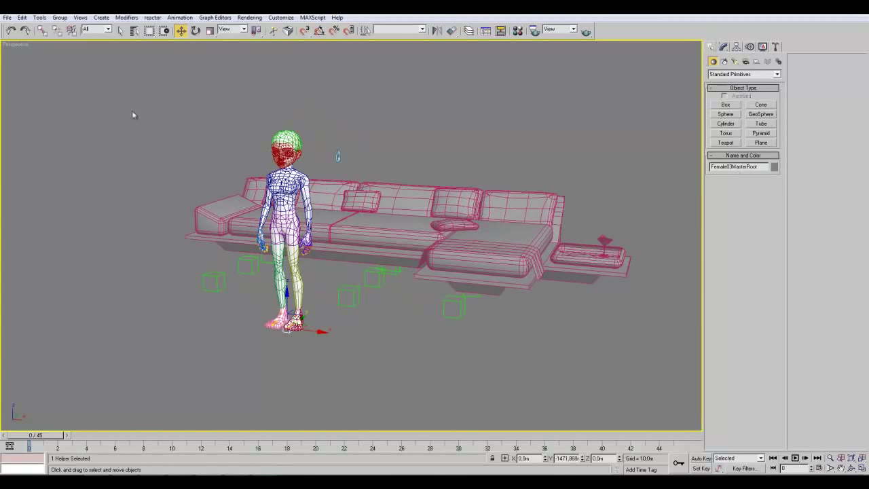
left_click(134, 29)
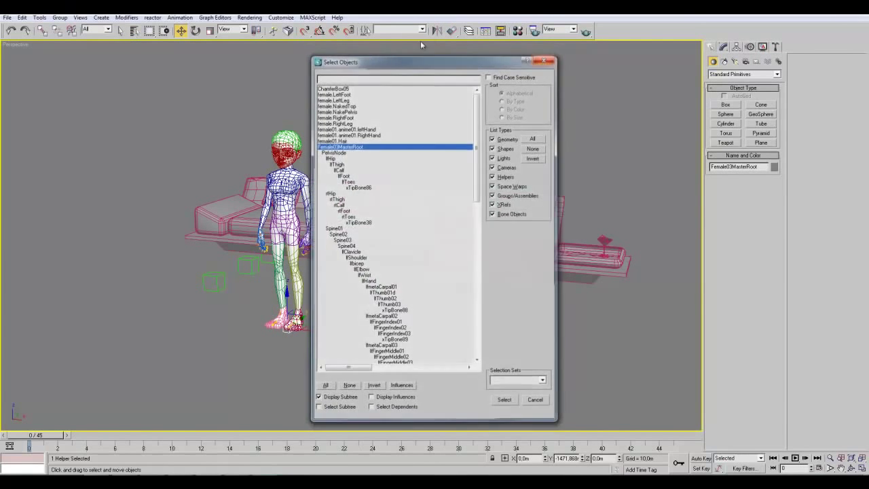
key("Escape")
left_click(451, 32)
left_click(134, 30)
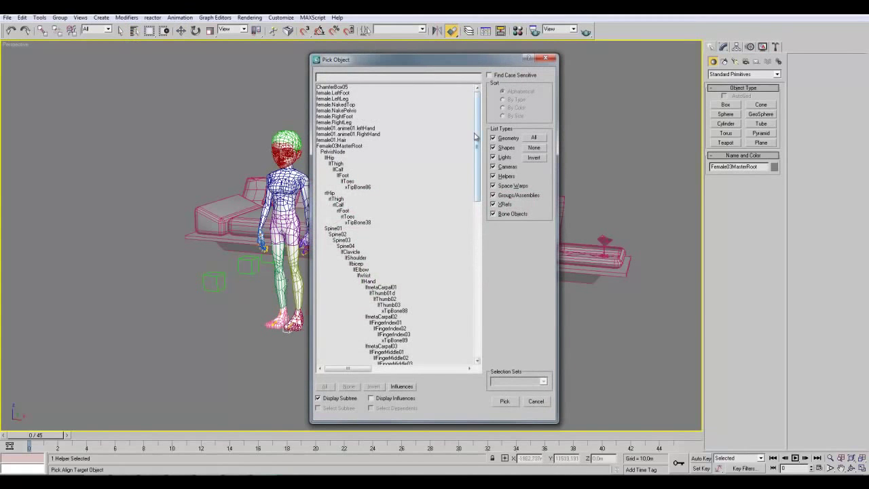
left_click_drag(477, 148, 479, 350)
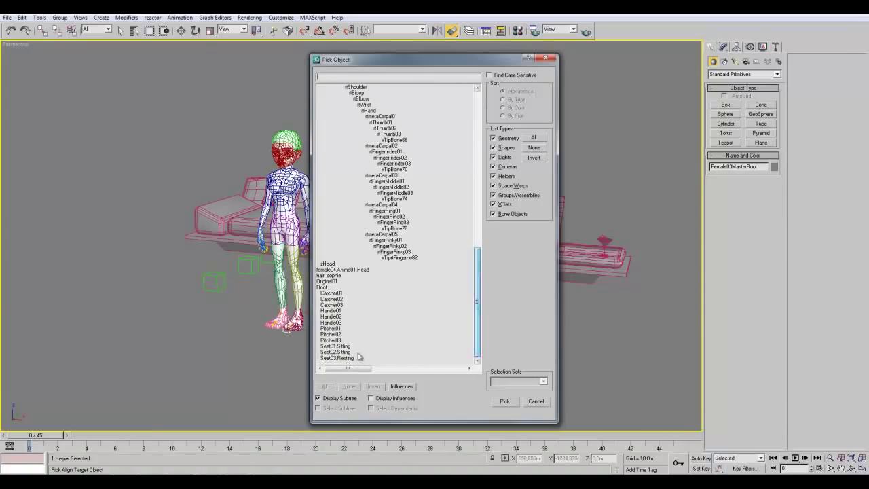
double_click(338, 358)
left_click(425, 183)
left_click(472, 184)
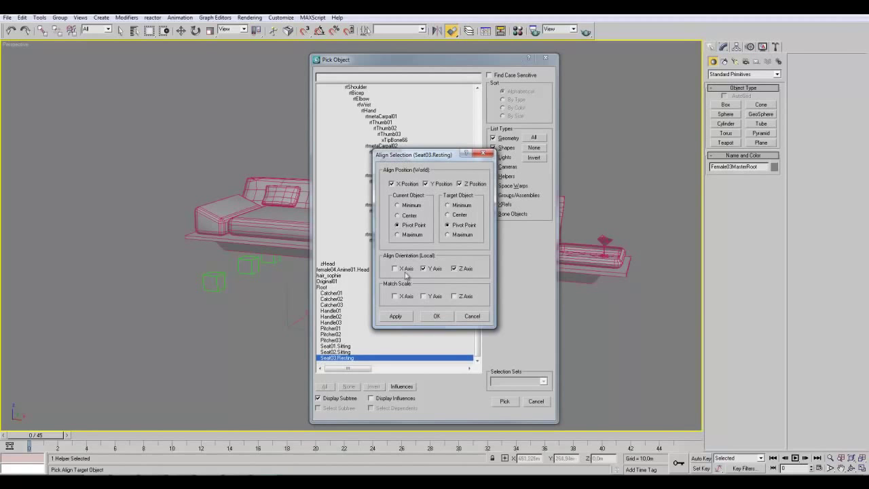
left_click(408, 317)
left_click(437, 315)
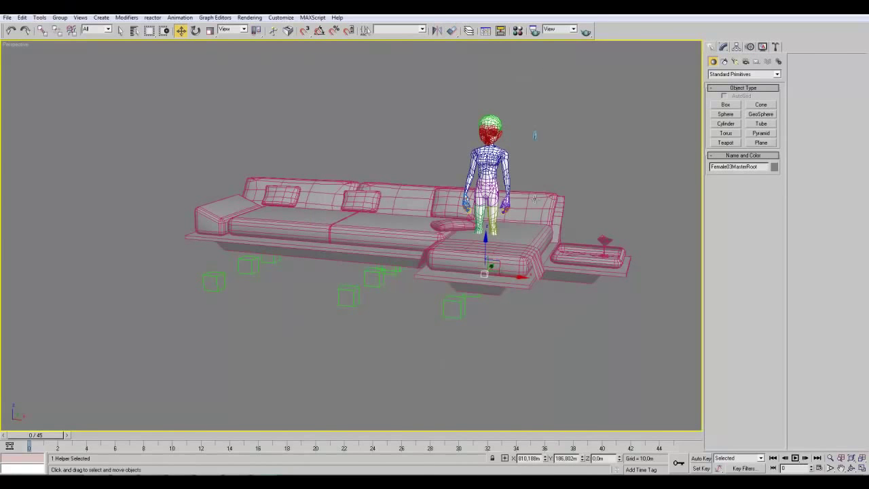
Try to move the avatar's body by its PelvisNode.
middle_click_drag(537, 258, 480, 237, "alt")
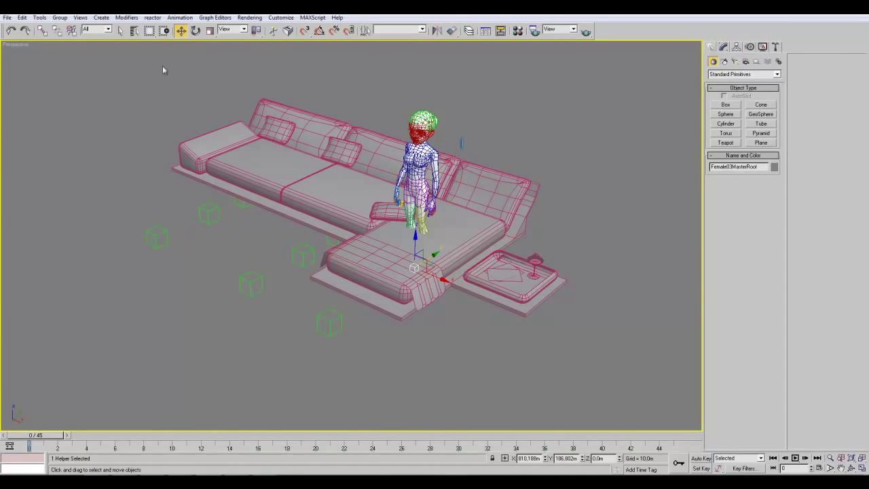
left_click(134, 31)
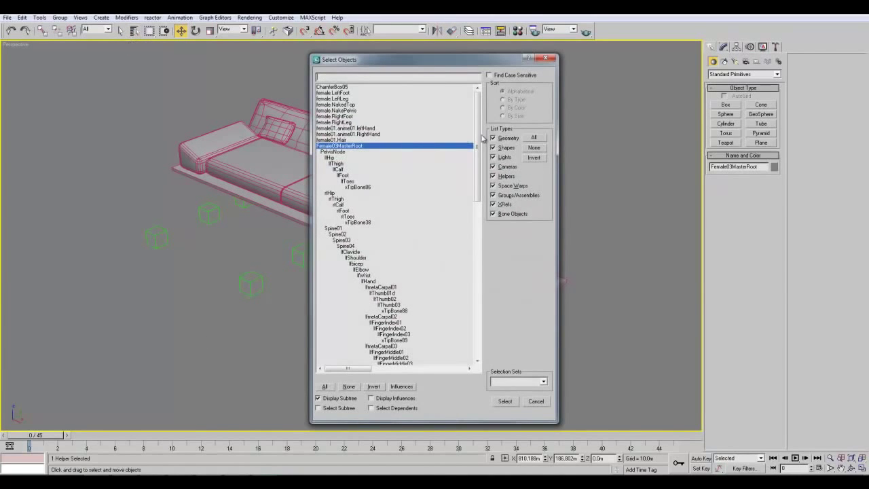
scroll(353, 156, "down", 1)
scroll(343, 156, "up", 1)
left_click(337, 152)
double_click(338, 154)
left_click_drag(439, 170, 314, 241)
key("ctrl+z")
Rotate PelvisNode backward with angle snap so the avatar lies flat on its back above the sofa.
middle_click_drag(448, 222, 484, 316, "alt")
scroll(479, 238, "up", 4)
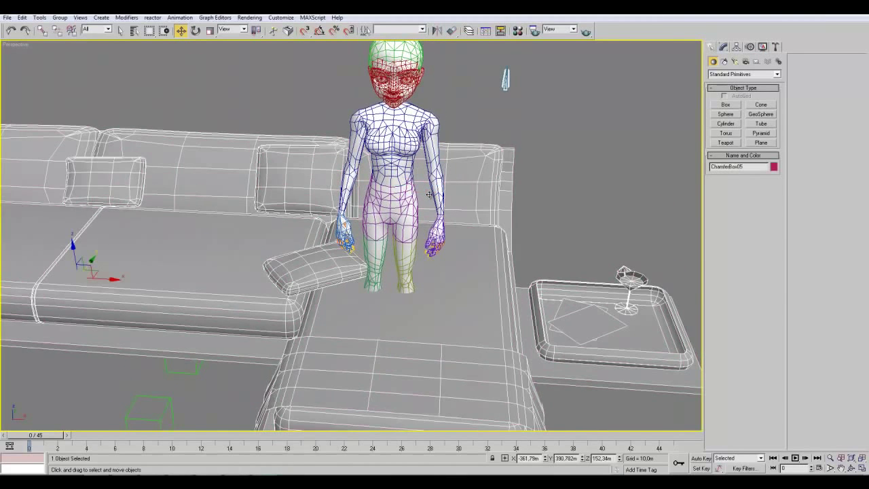
left_click(428, 194)
left_click_drag(224, 175, 535, 245)
key("ctrl+z")
middle_click_drag(535, 247, 182, 70, "alt")
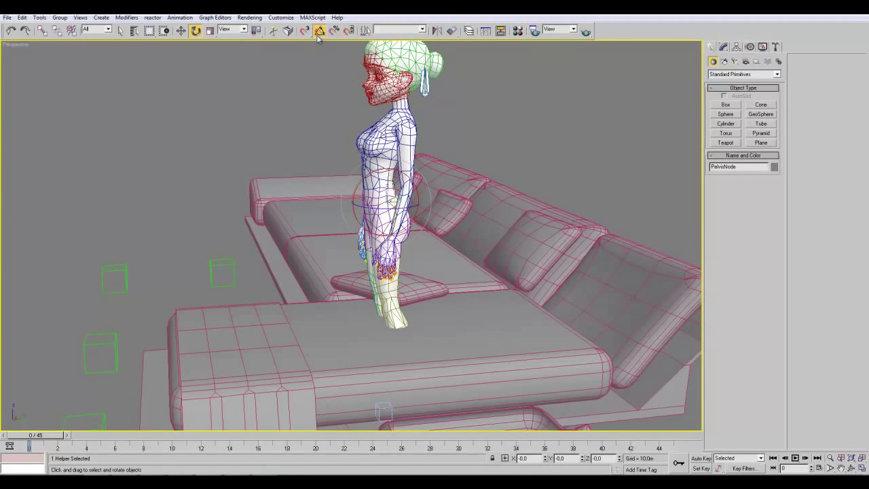
left_click_drag(378, 177, 398, 175)
left_click(291, 129)
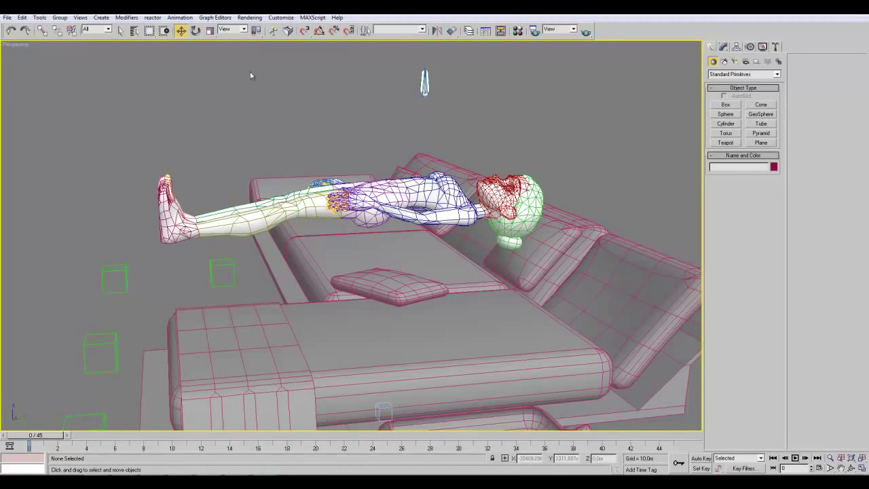
Move PelvisNode down onto the chaise and back toward the backrest, to about Y 724 and Z 364.
left_click(134, 31)
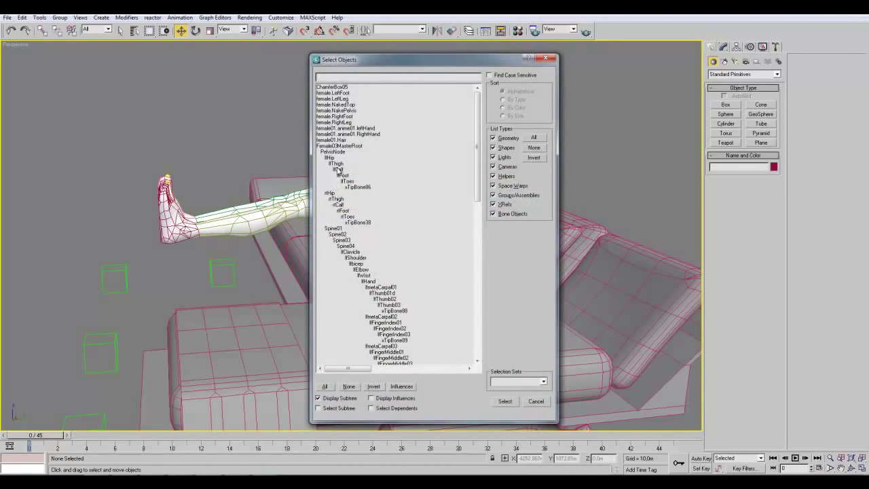
double_click(331, 151)
left_click_drag(399, 163, 400, 266)
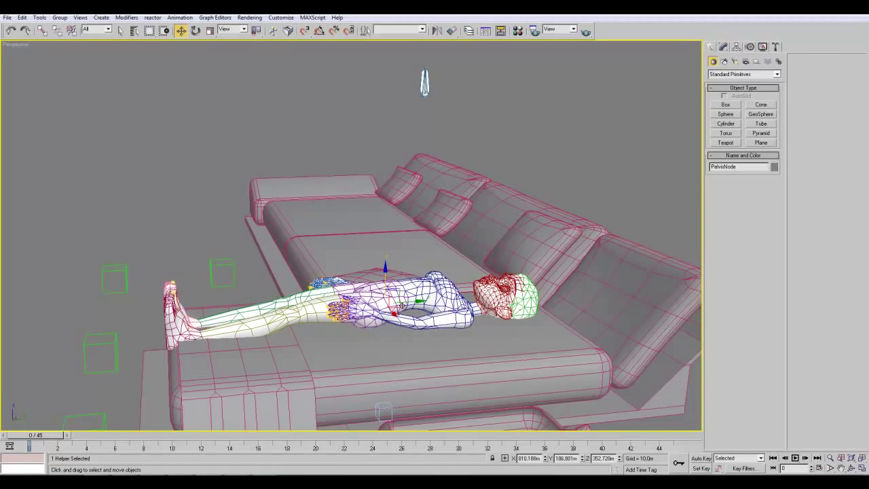
left_click_drag(410, 301, 573, 291)
middle_click_drag(557, 280, 500, 275, "alt")
left_click_drag(485, 272, 488, 274)
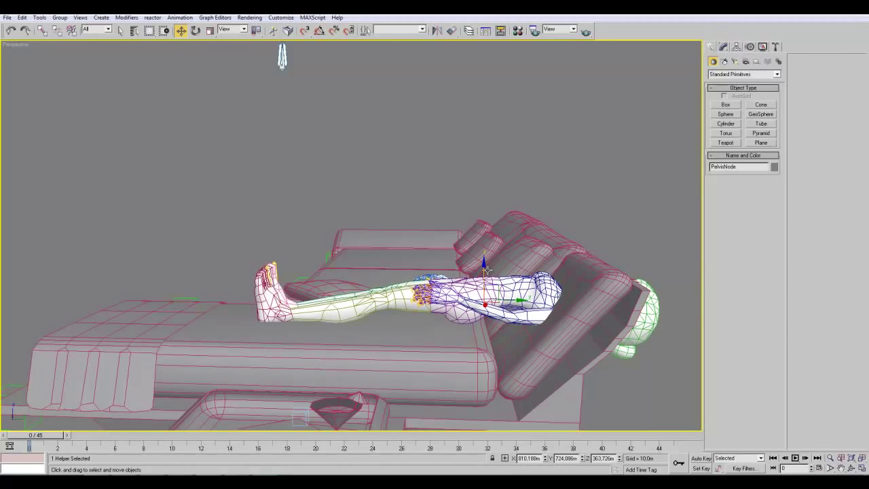
Rotate Spine01 to about -28 degrees in Y, raising the avatar's torso along the backrest.
left_click(135, 31)
double_click(332, 228)
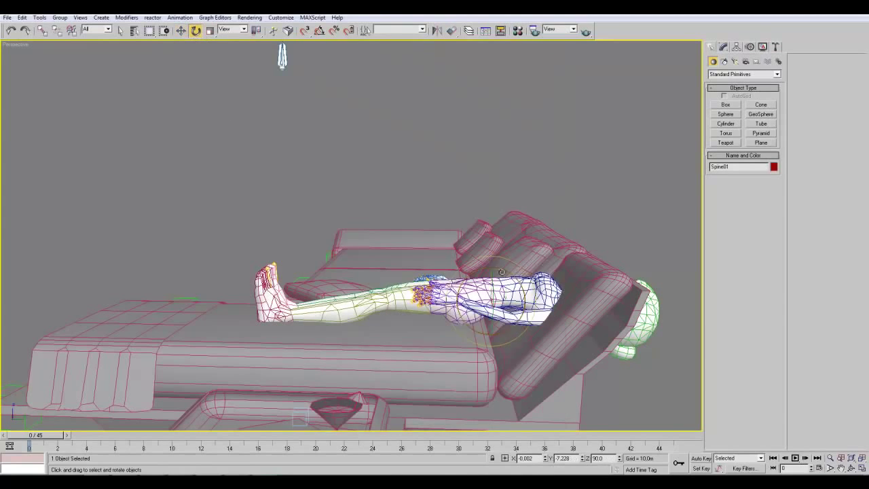
middle_click_drag(599, 270, 699, 290, "alt")
scroll(508, 279, "up", 3)
middle_click_drag(508, 279, 349, 382, "alt")
left_click_drag(339, 351, 263, 330)
right_click(263, 330)
left_click_drag(321, 319, 339, 312)
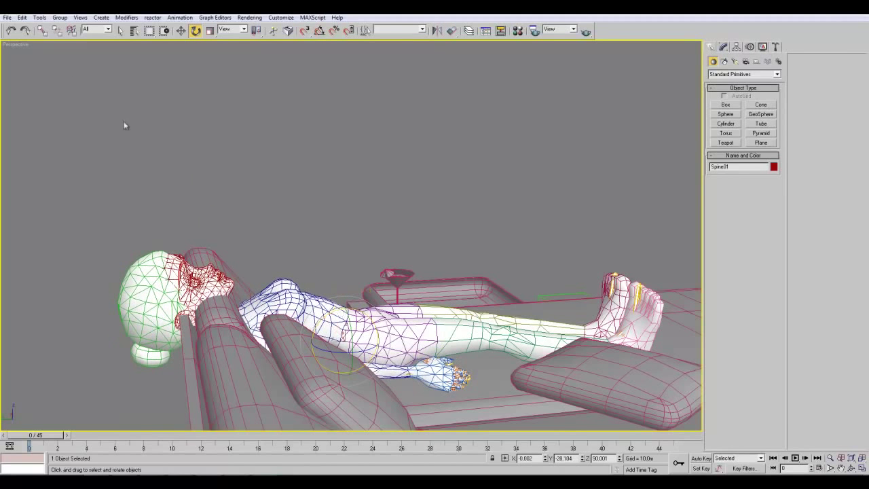
Rotate Spine02 slightly and Spine03 to about -32 degrees in Y, lifting the avatar's upper torso and head off the backrest.
left_click(134, 30)
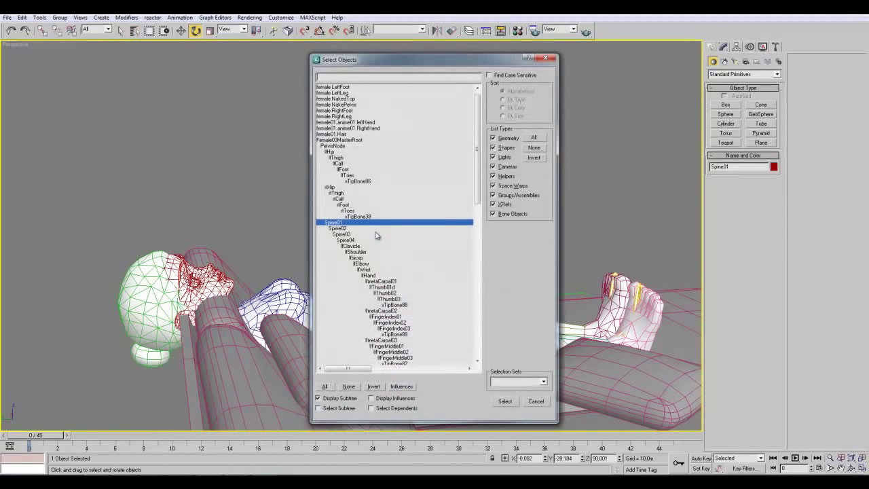
double_click(341, 229)
left_click_drag(304, 312, 309, 310)
left_click(134, 31)
double_click(343, 228)
left_click_drag(285, 304, 250, 218)
Rotate Spine04 to about -23 degrees in Y and check the torso against the backrest from the front and side.
left_click(134, 31)
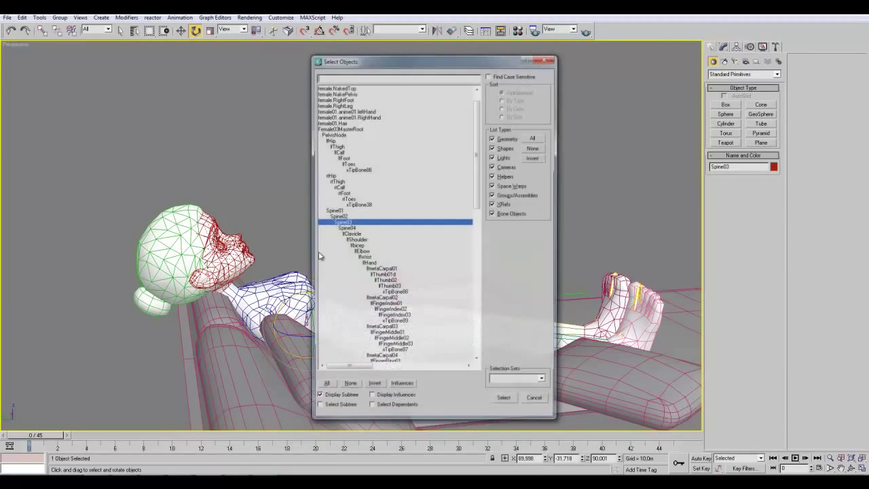
double_click(343, 228)
mouse_move(275, 282)
left_mouse_down()
mouse_move(275, 260)
mouse_move(275, 283)
left_mouse_up()
middle_click_drag(408, 244, 249, 228, "alt")
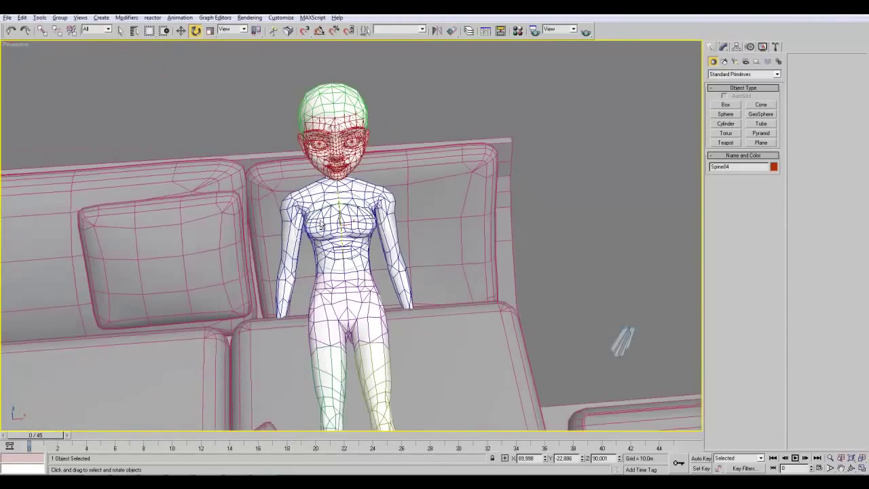
middle_click_drag(432, 258, 435, 257, "alt")
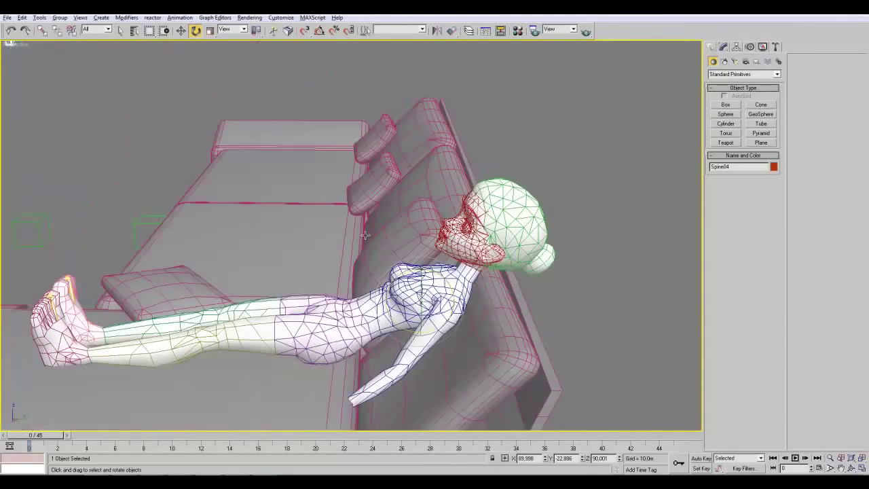
middle_click_drag(407, 136, 362, 241, "alt")
Rotate lfHip slightly, to about 1.5 degrees in X, to adjust the left leg.
key("h")
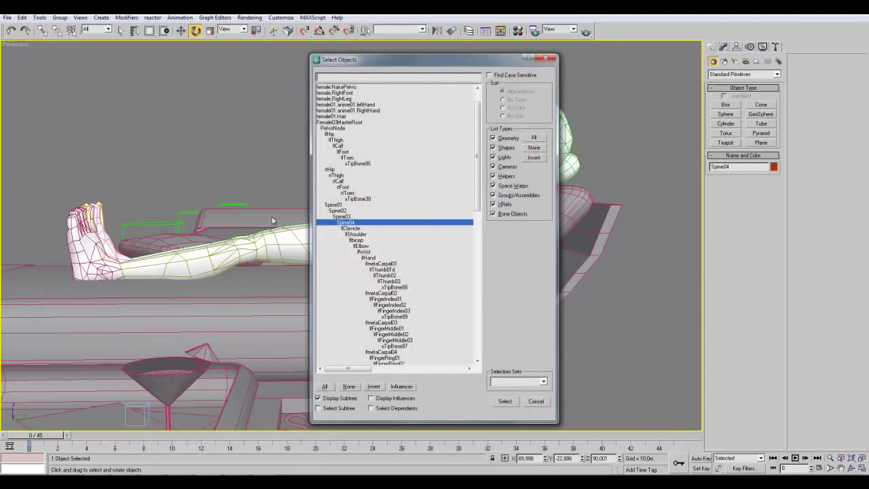
left_click_drag(478, 194, 476, 158)
double_click(333, 159)
middle_click_drag(253, 186, 310, 224, "alt")
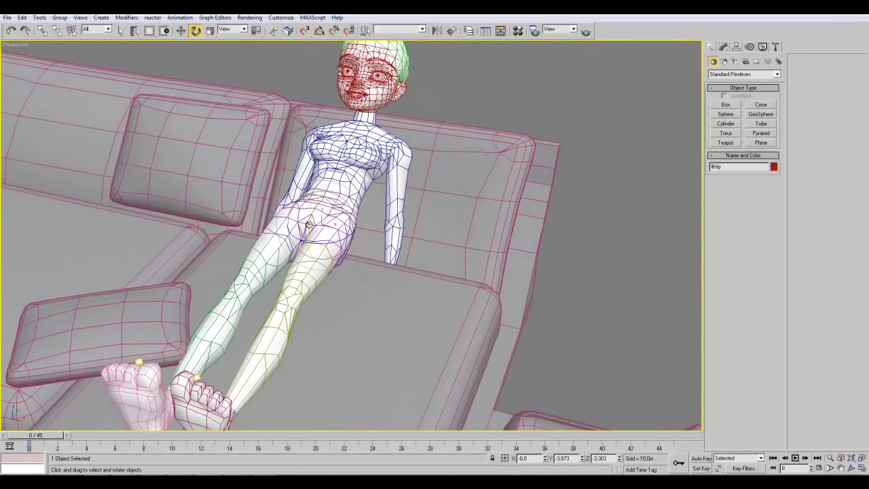
mouse_move(307, 230)
left_mouse_down()
mouse_move(300, 239)
mouse_move(315, 250)
mouse_move(324, 238)
left_mouse_up()
middle_click_drag(366, 226, 319, 209, "alt")
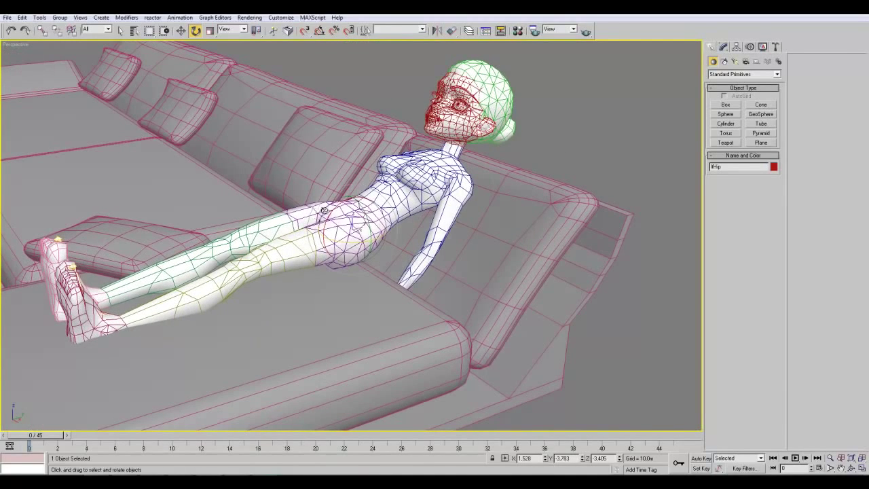
Enlarge the object selection window, and rotate lfShoulder to about X -96, Y 21 and Z -81 to swing the left arm forward.
left_click(134, 33)
left_click_drag(377, 66, 527, 40)
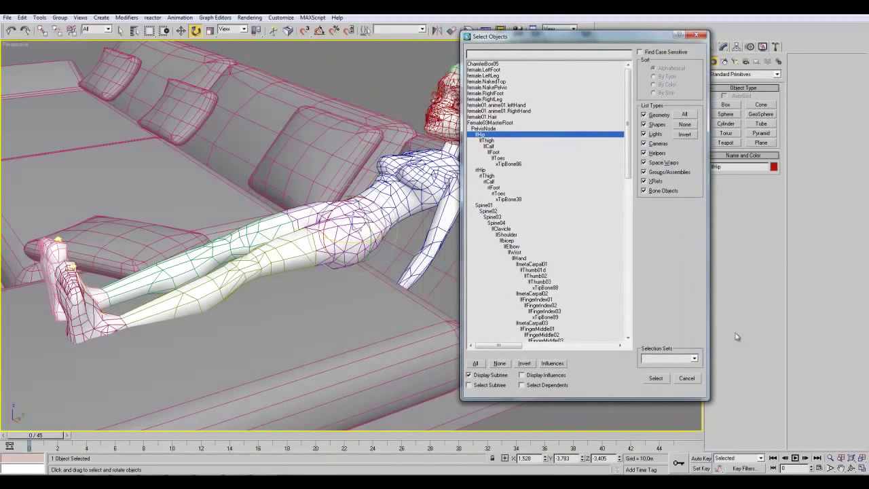
left_click_drag(705, 399, 750, 440)
mouse_move(676, 161)
left_mouse_down()
mouse_move(680, 326)
mouse_move(680, 177)
left_mouse_up()
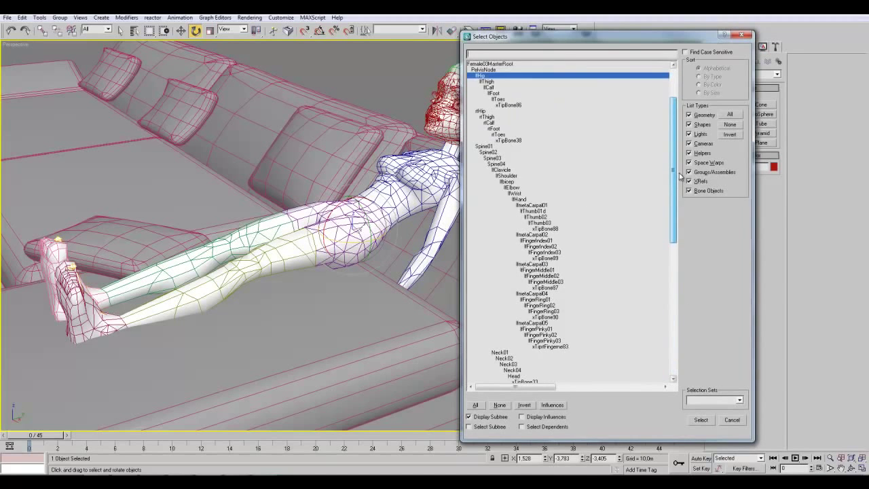
double_click(507, 176)
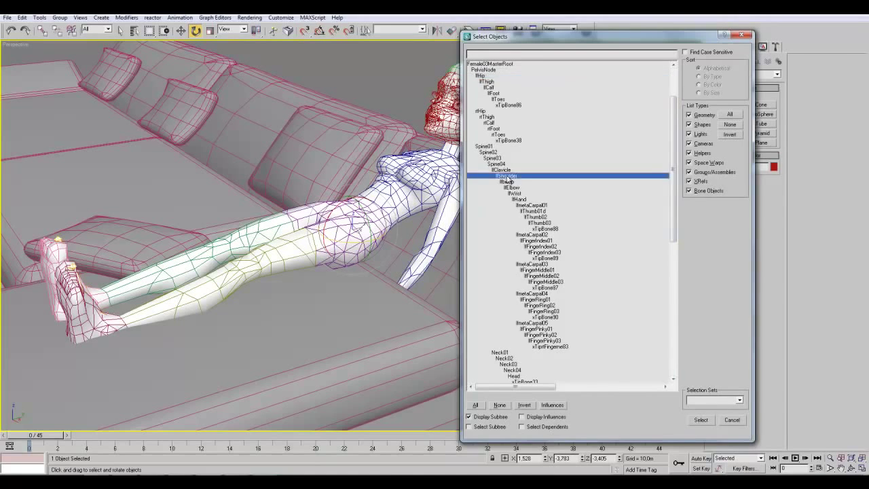
left_click_drag(487, 182, 476, 140)
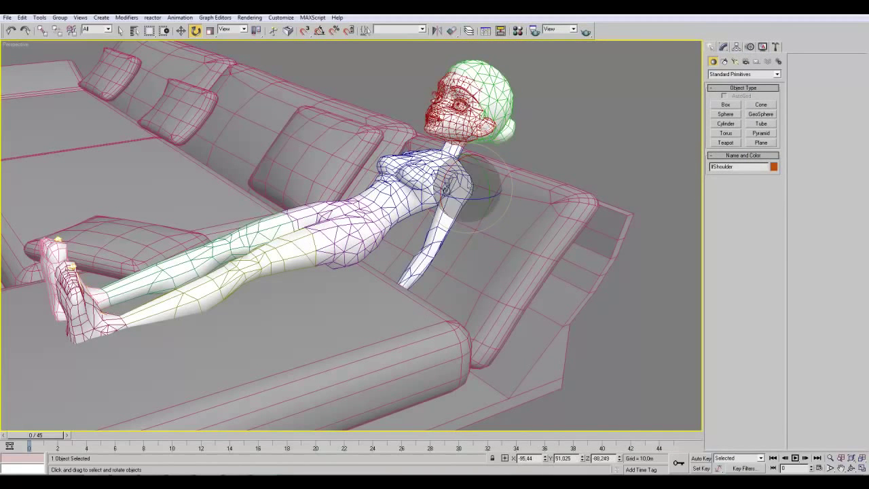
left_click_drag(443, 184, 451, 154)
Rotate lfElbow to about X 75, Y -170 and Z 61, laying the left forearm and hand across the pelvis.
left_click(134, 31)
left_click(374, 214)
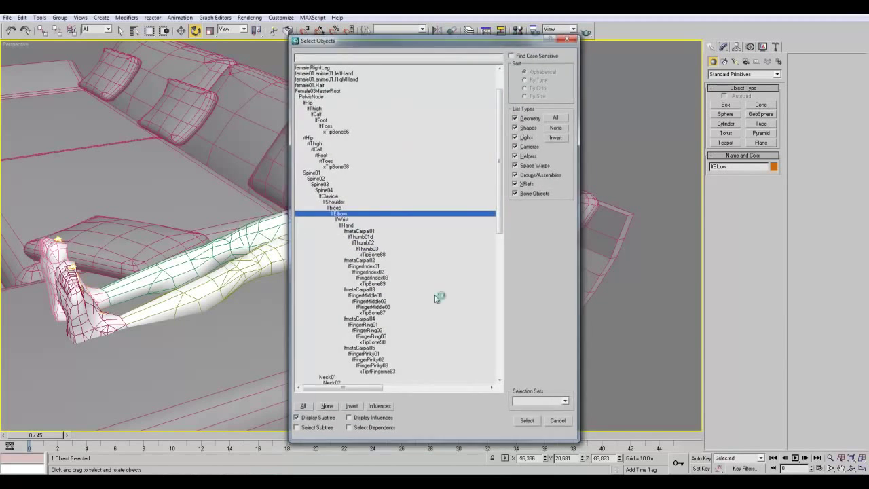
double_click(373, 213)
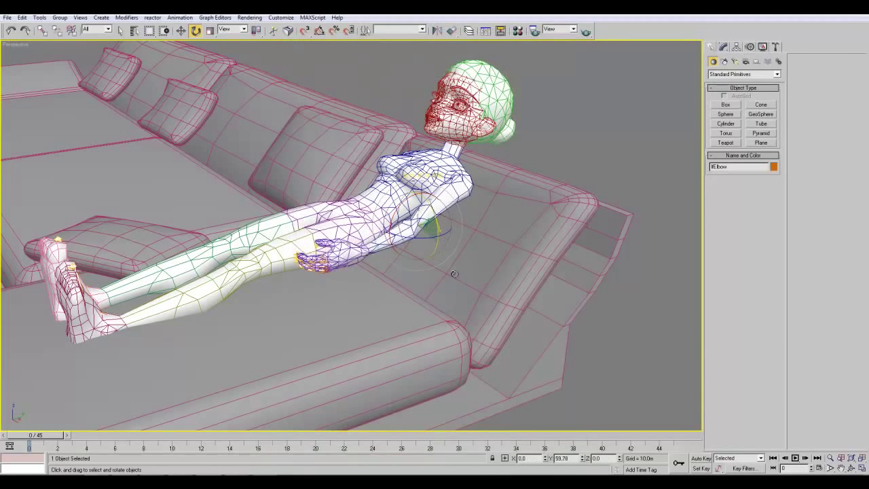
left_click_drag(407, 167, 364, 128)
mouse_move(421, 303)
middle_mouse_down()
mouse_move(396, 330)
mouse_move(429, 317)
middle_mouse_up()
scroll(429, 317, "up", 5)
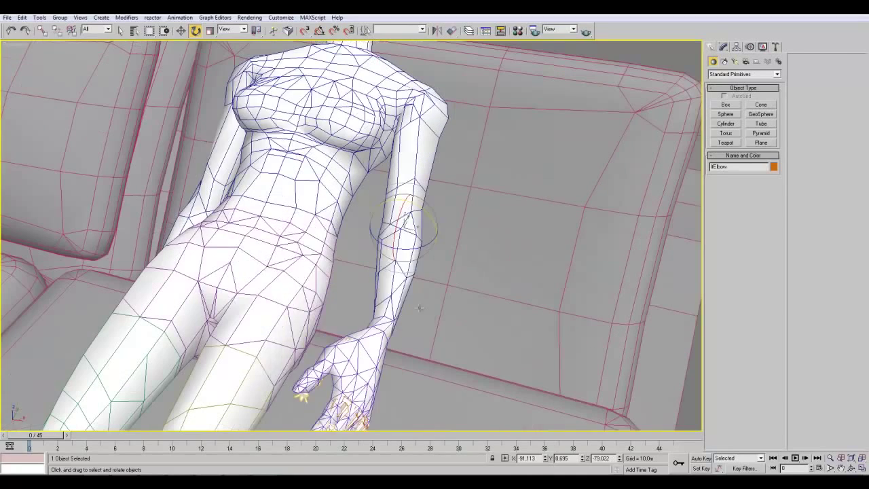
left_click_drag(400, 240, 420, 155)
left_click_drag(417, 223, 387, 227)
middle_click_drag(388, 227, 438, 270, "alt")
left_click_drag(439, 271, 360, 278)
middle_click_drag(351, 276, 431, 252, "alt")
left_click_drag(372, 226, 373, 236)
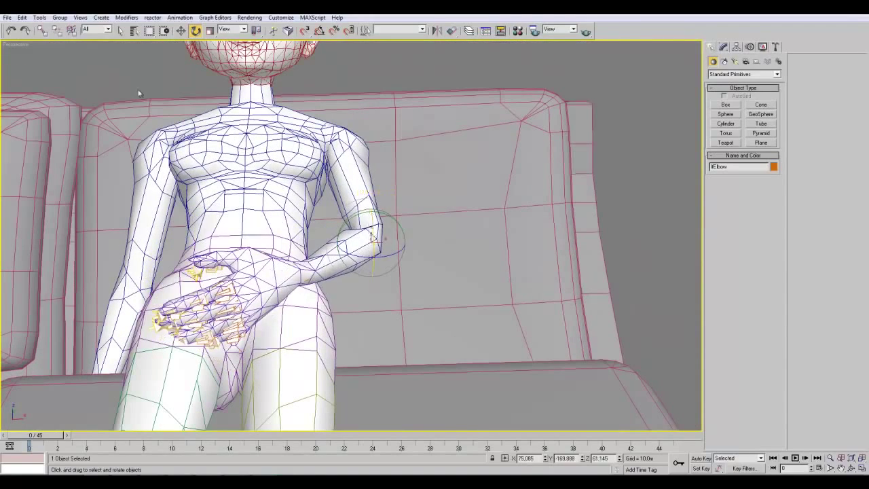
Rotate lfWrist to about X 75, Y -168 and Z 64, and adjust the rotation of lfHand over the pelvis.
key("h")
double_click(344, 210)
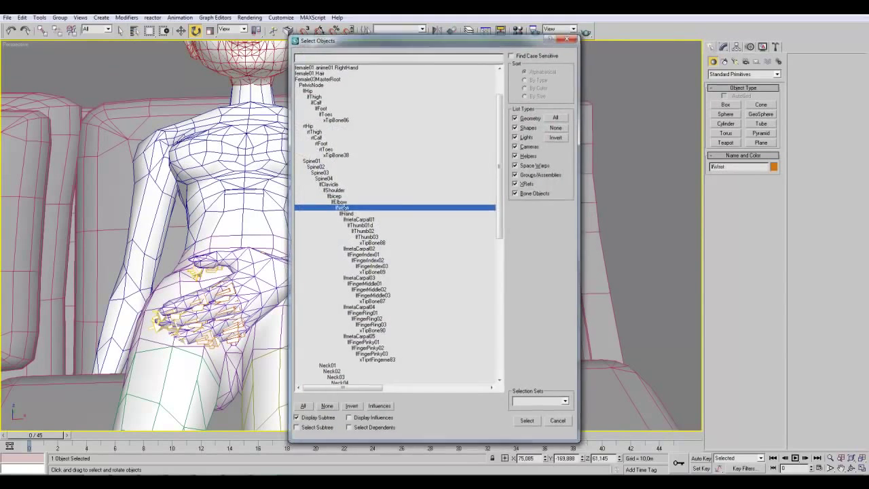
left_click_drag(331, 266, 309, 275)
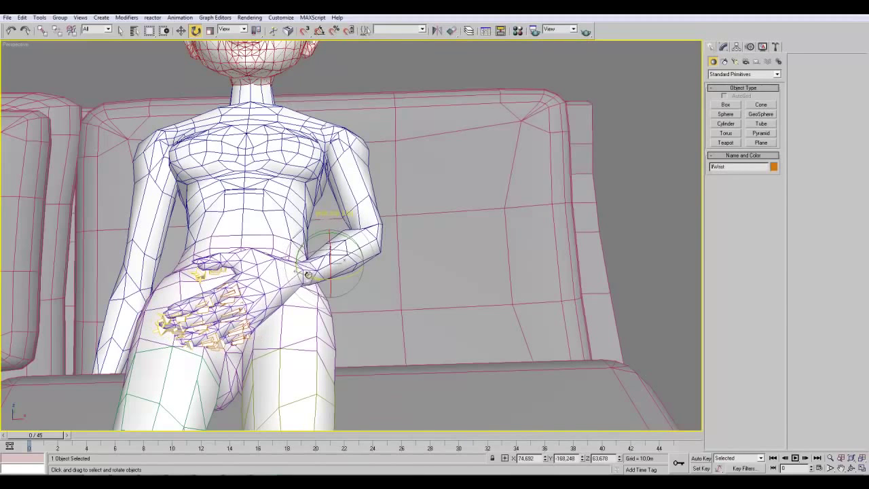
key("h")
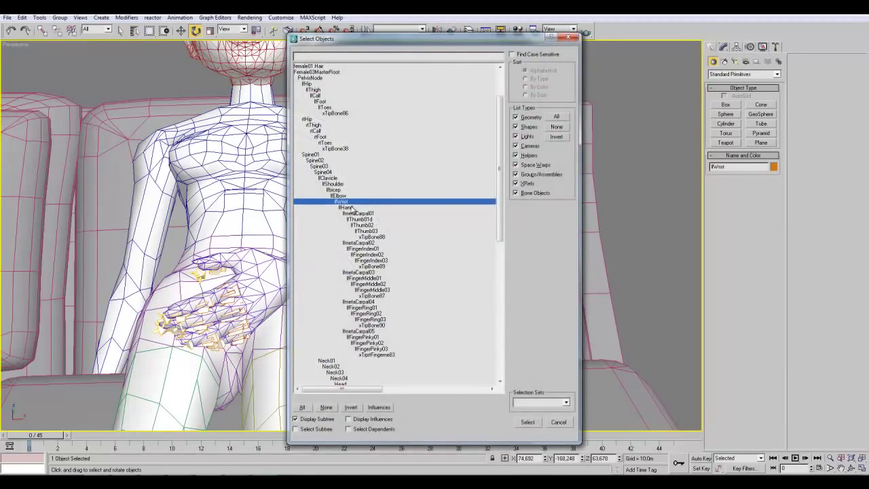
double_click(351, 206)
left_click_drag(306, 267, 276, 251)
middle_click_drag(277, 251, 253, 245, "alt")
Readjust the left forearm by rotating lfElbow to about X 82, Y -158 and Z 73.
left_click(134, 30)
double_click(340, 189)
left_click_drag(377, 216, 370, 229)
middle_click_drag(370, 228, 394, 314, "alt")
left_click_drag(366, 301, 354, 329)
Rotate lfShoulder to about X -96, Y 33 and Z -82, bringing the left hand over the left thigh.
left_click(135, 31)
left_click(353, 189)
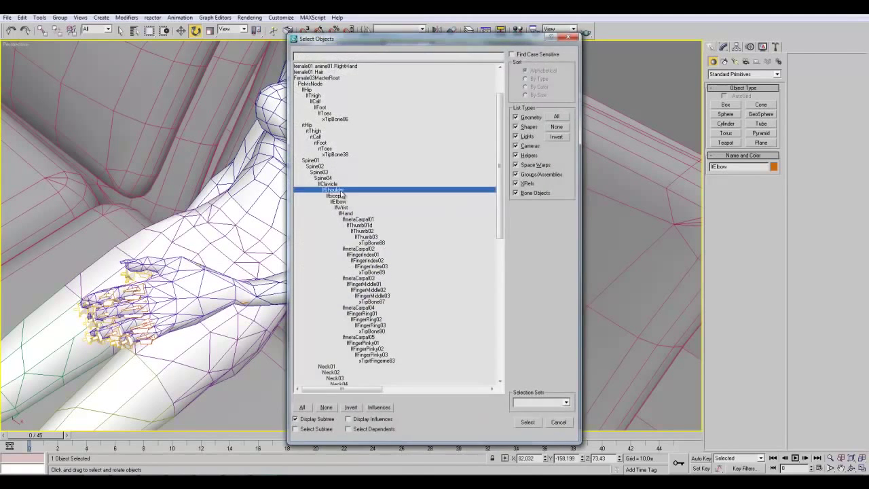
key("Return")
left_click_drag(446, 152, 461, 178)
middle_click_drag(460, 179, 367, 158, "alt")
Rotate lfHand to about X -49, Y -17 and Z -92 so the left hand rests on the thigh.
key("h")
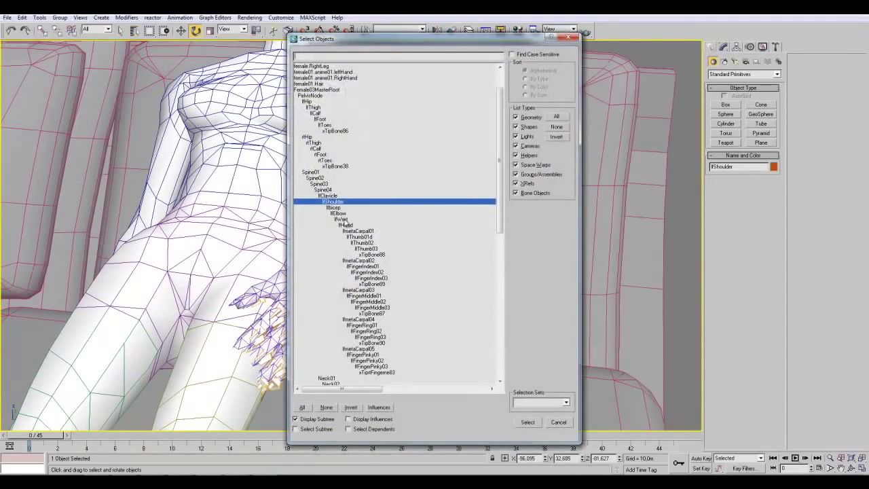
double_click(345, 225)
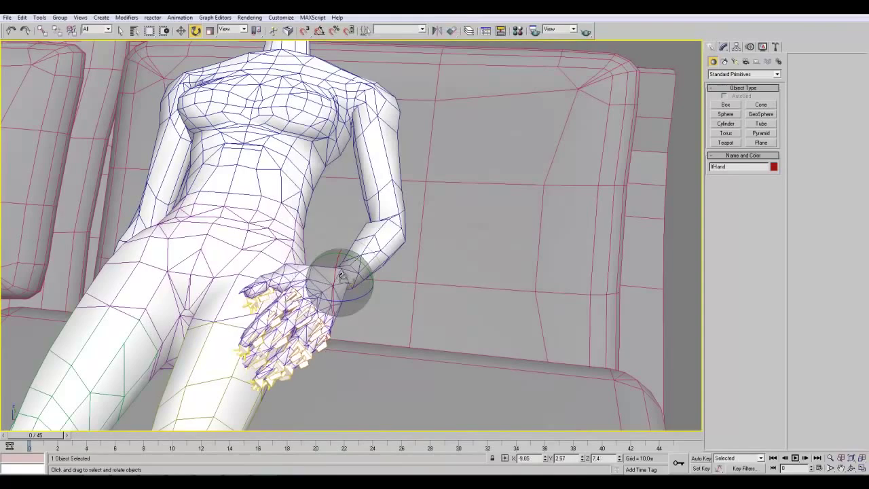
middle_click_drag(307, 245, 496, 128, "alt")
middle_click_drag(328, 253, 265, 184, "alt")
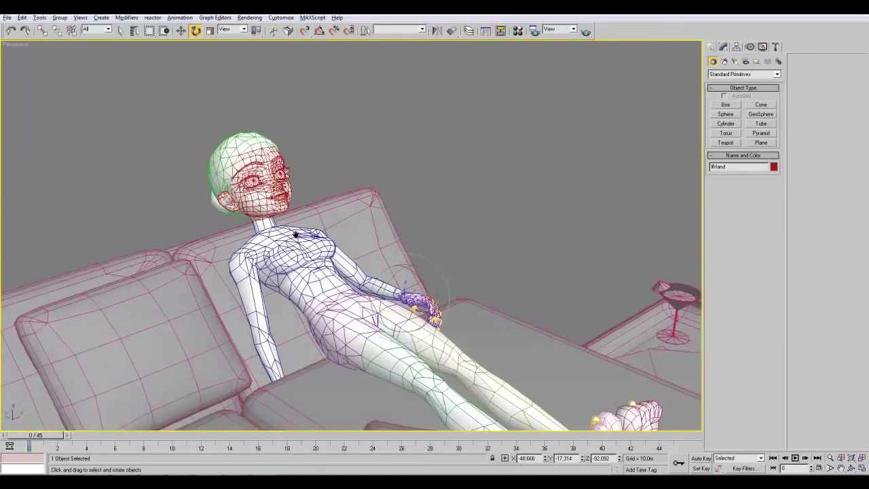
Tilt the head forward by rotating Neck01 to about -51 degrees and Head to about -68 degrees in Y.
scroll(258, 170, "up", 3)
left_click(135, 31)
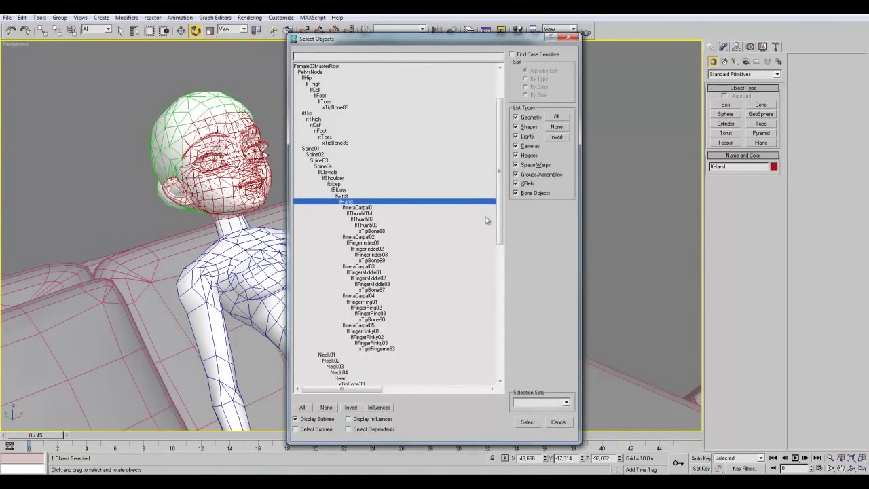
double_click(329, 354)
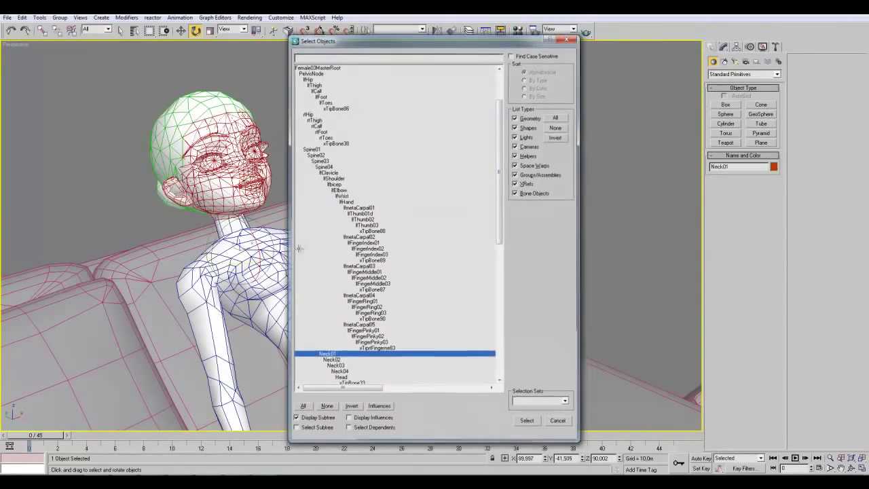
left_click_drag(251, 235, 254, 237)
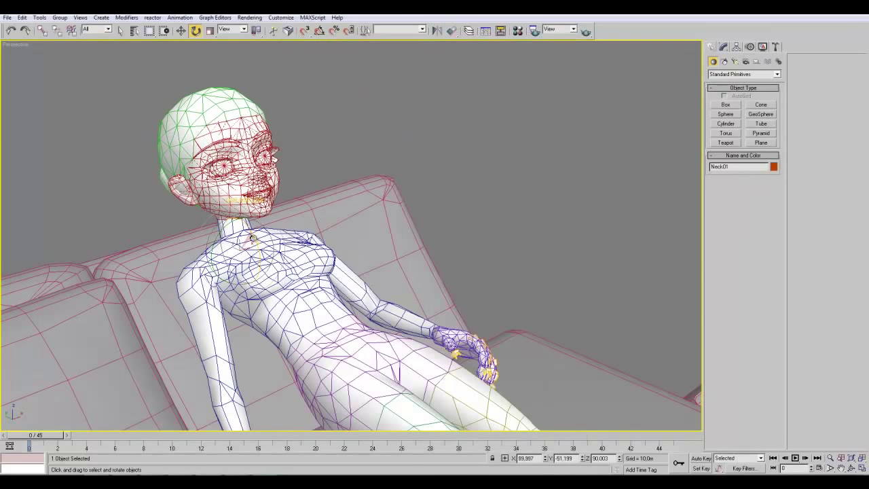
left_click(136, 32)
double_click(340, 225)
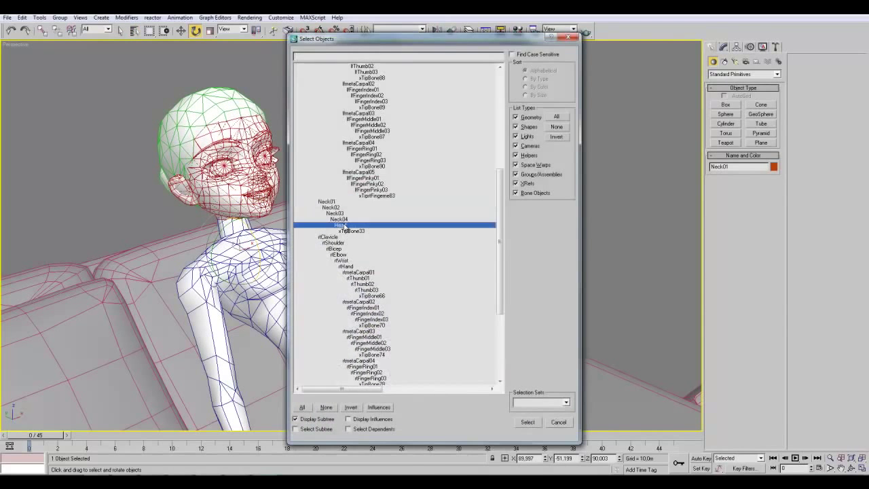
left_click_drag(238, 196, 240, 199)
left_click(501, 230)
Examine the avatar's reclining pose and head position from the side and the front.
middle_click_drag(501, 230, 419, 279, "alt")
scroll(420, 280, "down", 3)
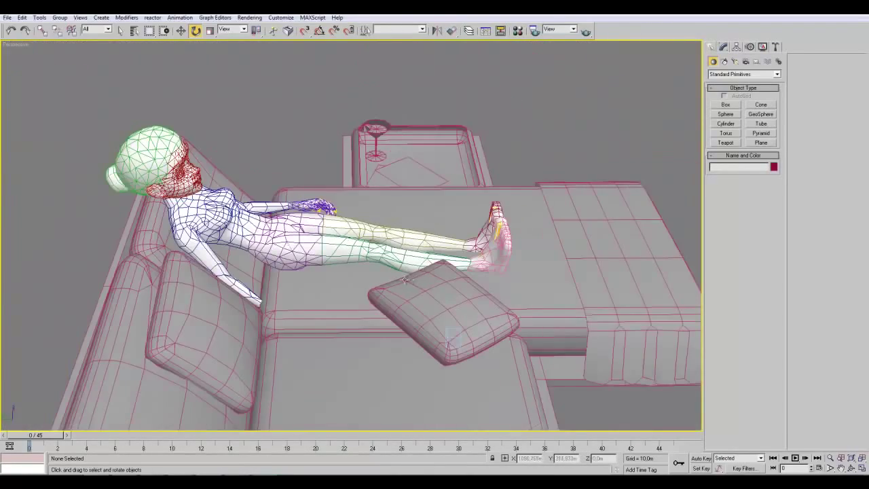
scroll(411, 255, "up", 4)
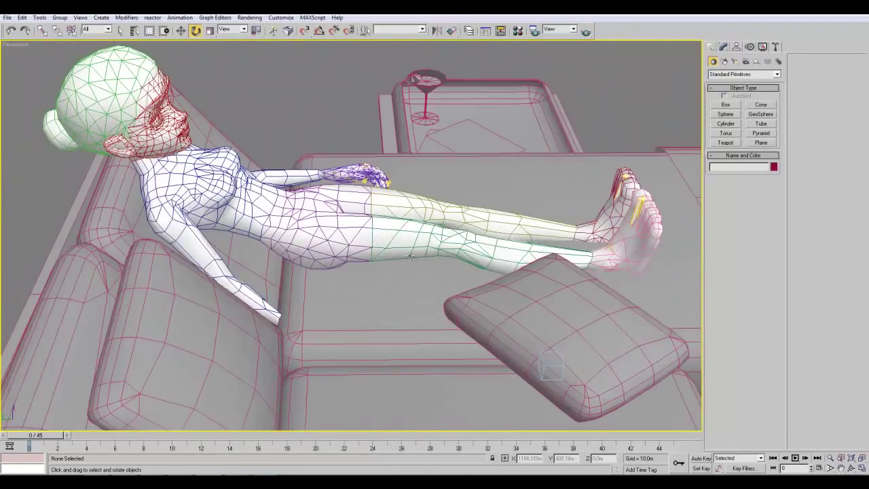
middle_click_drag(411, 255, 237, 204, "alt")
left_click(135, 31)
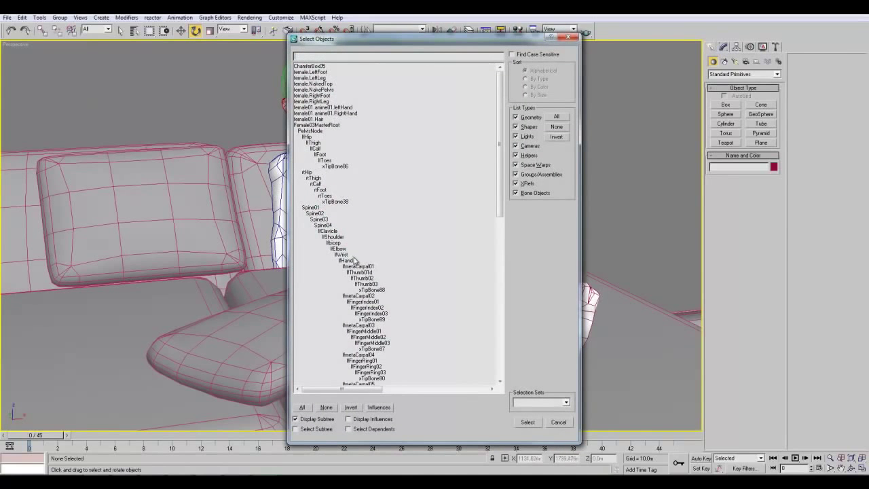
left_click(324, 146)
scroll(345, 275, "down", 6)
double_click(340, 331)
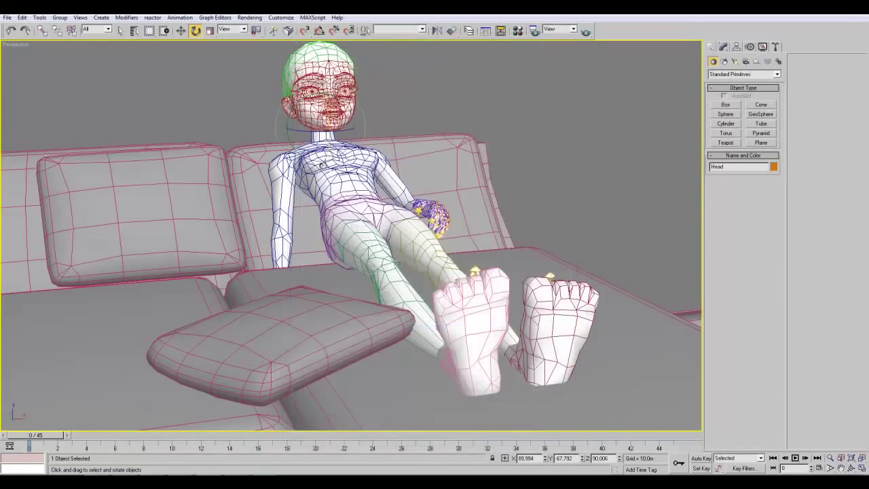
left_click(527, 175)
middle_click_drag(523, 193, 473, 207, "alt")
Bend the left knee by rotating the lfCalf bone to about X -3, Y 67 and Z -96.
left_click(136, 31)
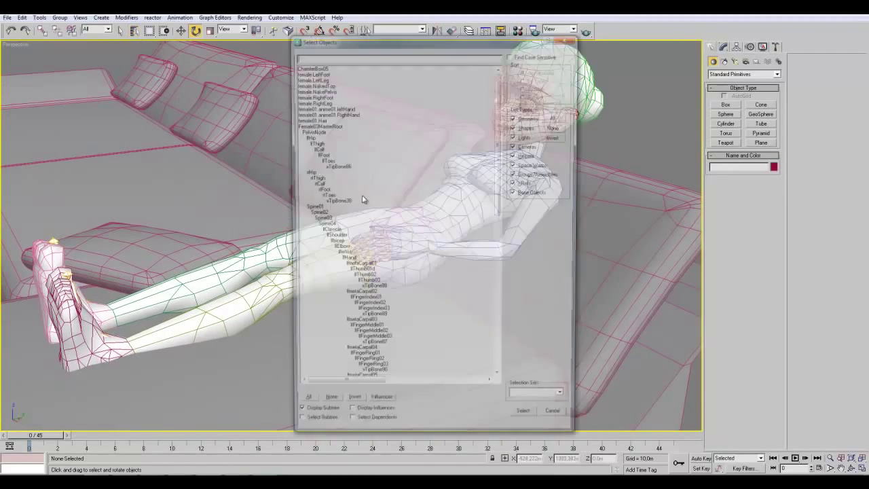
double_click(307, 136)
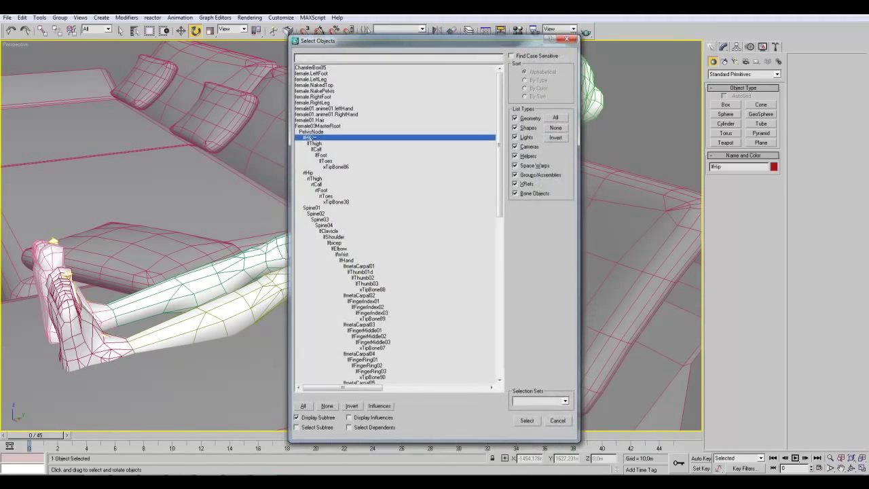
left_click(134, 30)
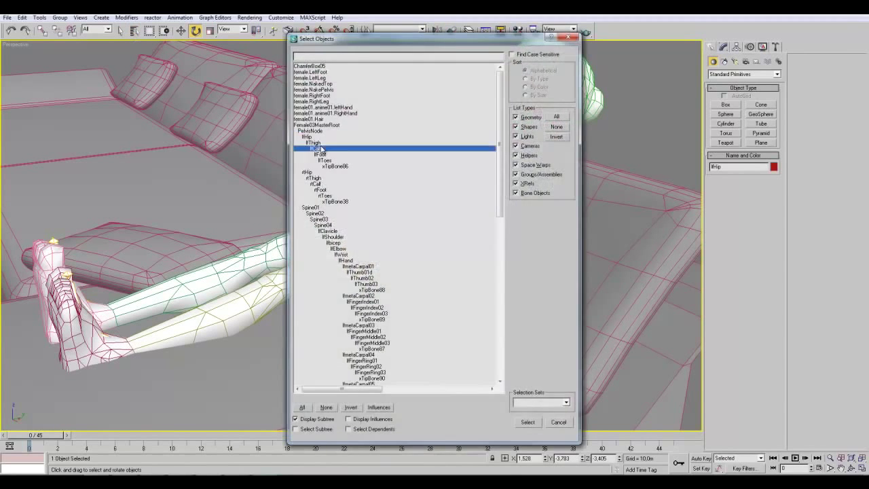
double_click(322, 148)
left_click_drag(279, 256, 240, 300)
key("ctrl+z")
middle_click_drag(288, 299, 468, 309, "alt")
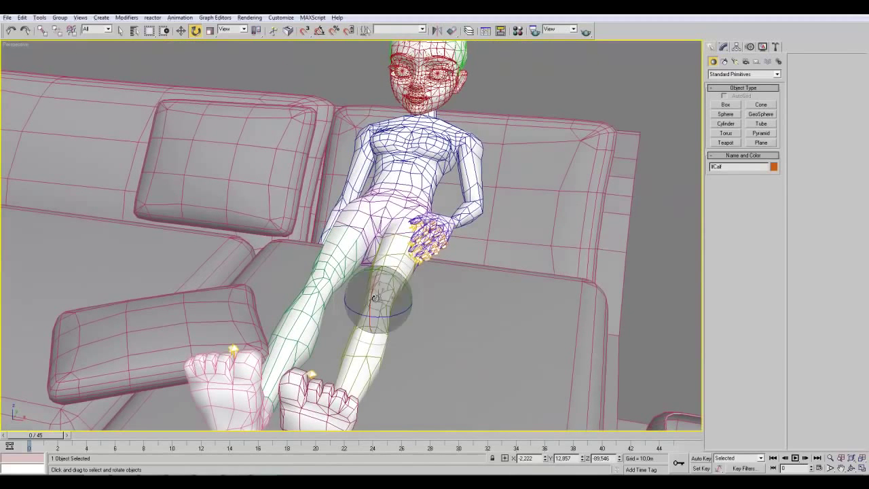
left_click_drag(371, 293, 362, 335)
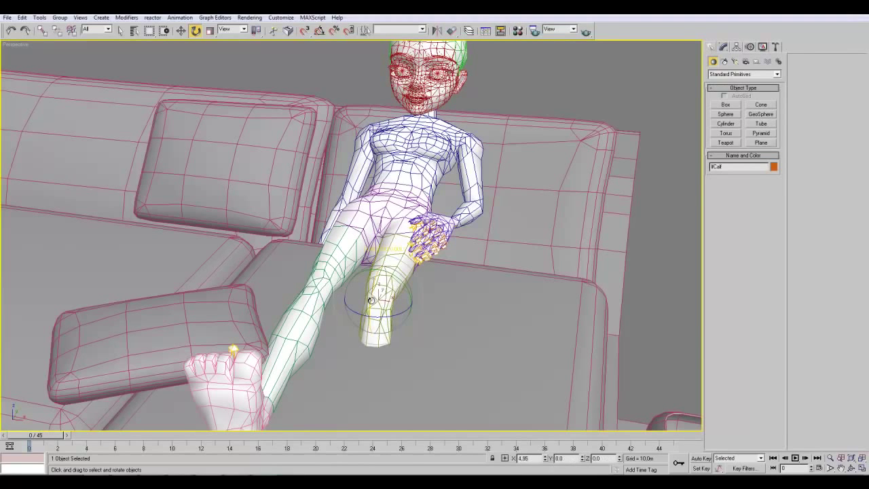
Raise the left thigh by rotating lfThigh to about X 1, Y -30 and Z -92 so the foot rests on the chaise.
left_click(134, 30)
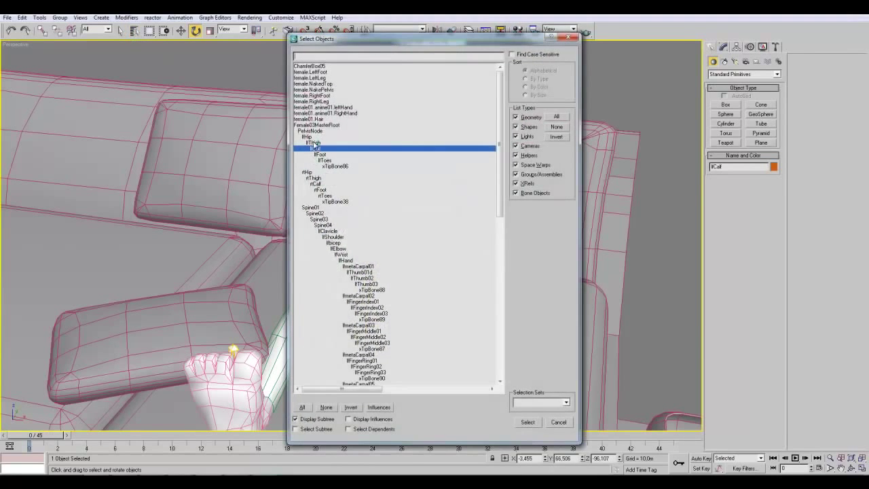
double_click(315, 143)
left_click_drag(413, 224, 412, 202)
middle_click_drag(483, 207, 384, 226, "alt")
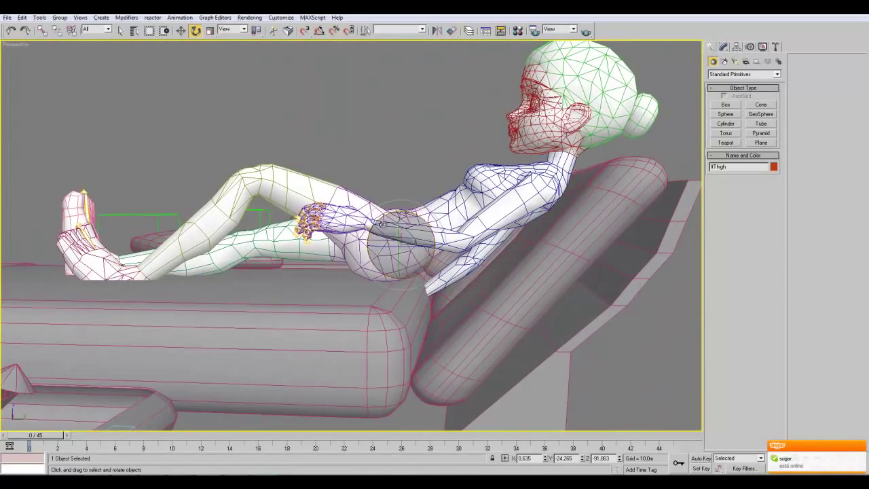
left_click_drag(384, 218, 387, 215)
middle_click_drag(302, 273, 406, 296, "alt")
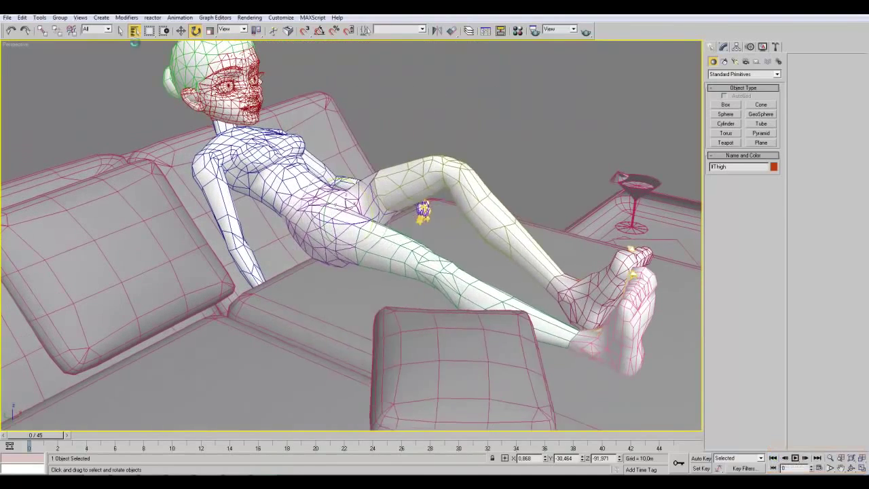
Bend the right knee by rotating the rtCalf bone so the lower leg angles down into the chaise.
left_click(134, 31)
double_click(316, 184)
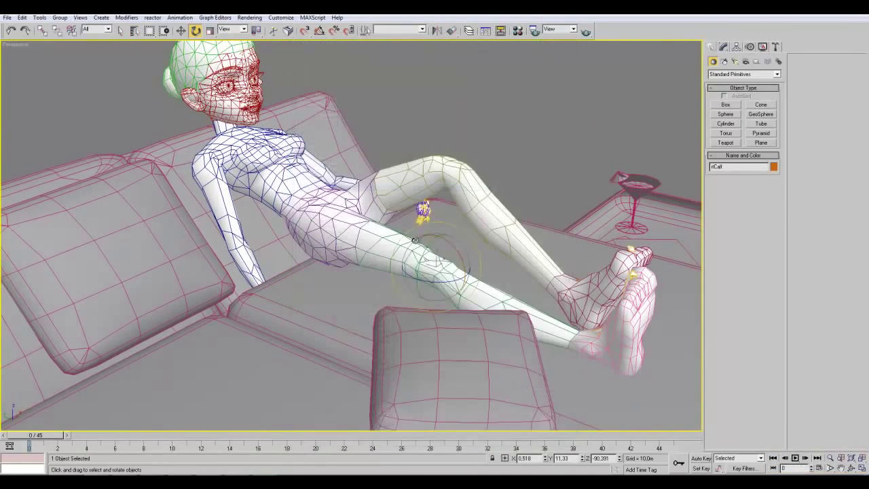
left_click_drag(455, 249, 462, 266)
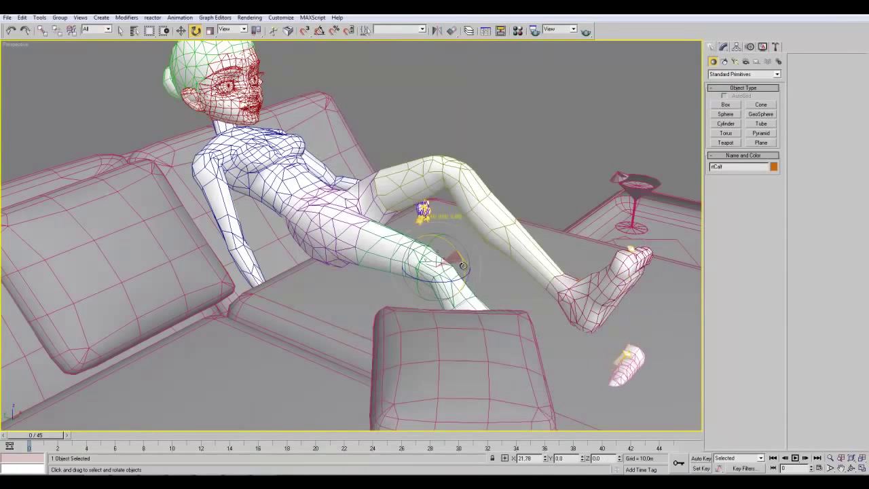
key("ctrl+z")
middle_click_drag(460, 276, 416, 276, "alt")
left_click_drag(421, 272, 433, 289)
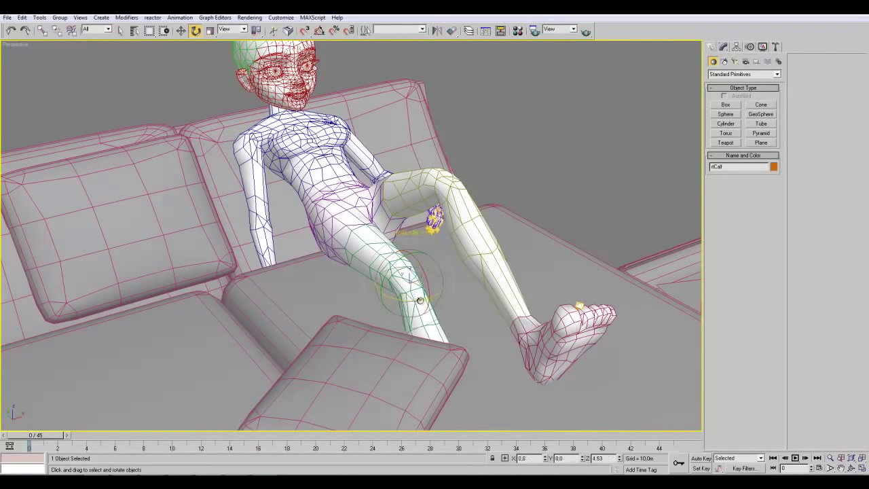
Raise the right leg by rotating rtThigh to about X 0, Y -16 and Z -88, bringing the right foot beside the left.
left_click(134, 31)
double_click(315, 179)
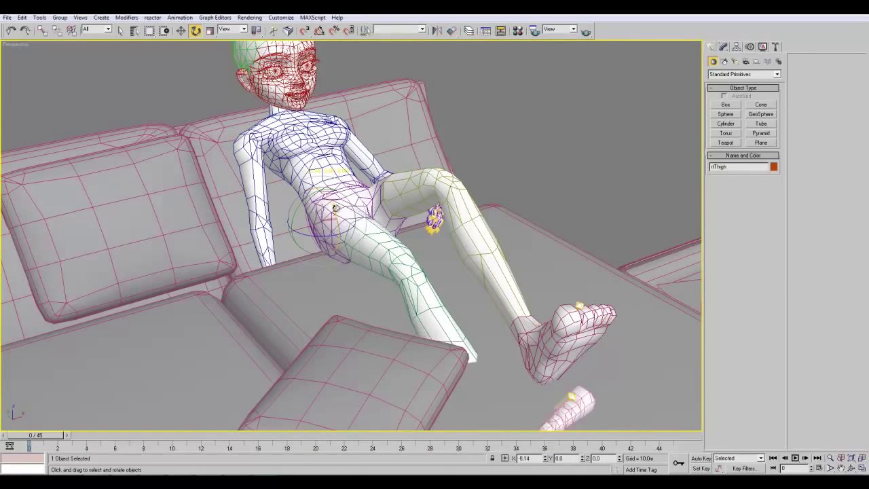
middle_click_drag(496, 245, 439, 206, "alt")
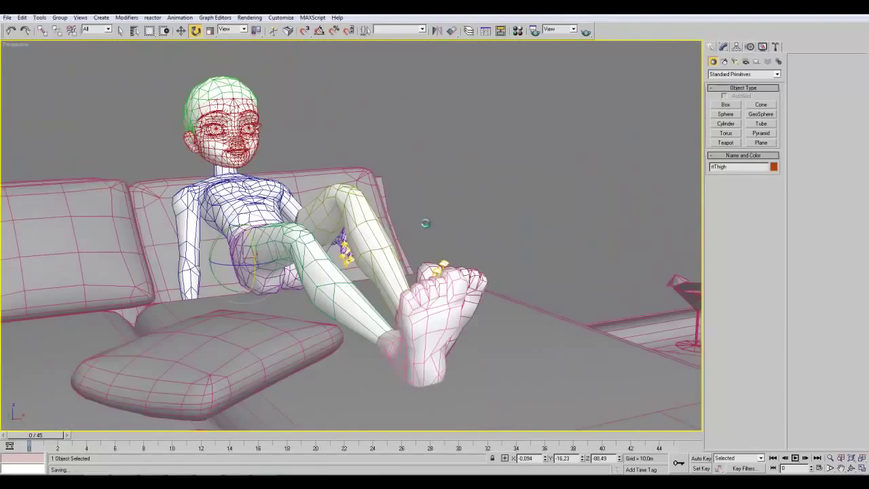
Tilt the right foot by rotating rtFoot to about X -3, Y -20 and Z -83.
middle_click_drag(440, 241, 331, 237, "alt")
middle_click_drag(385, 241, 337, 273, "alt")
left_click(133, 32)
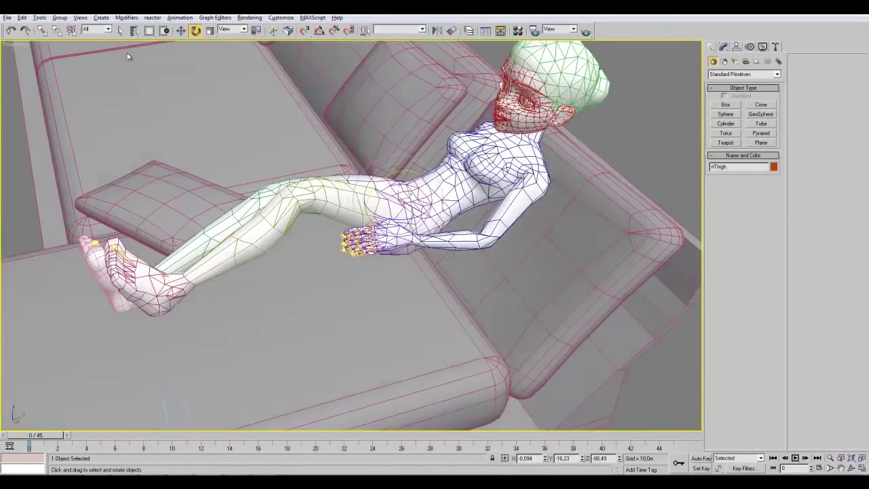
double_click(320, 190)
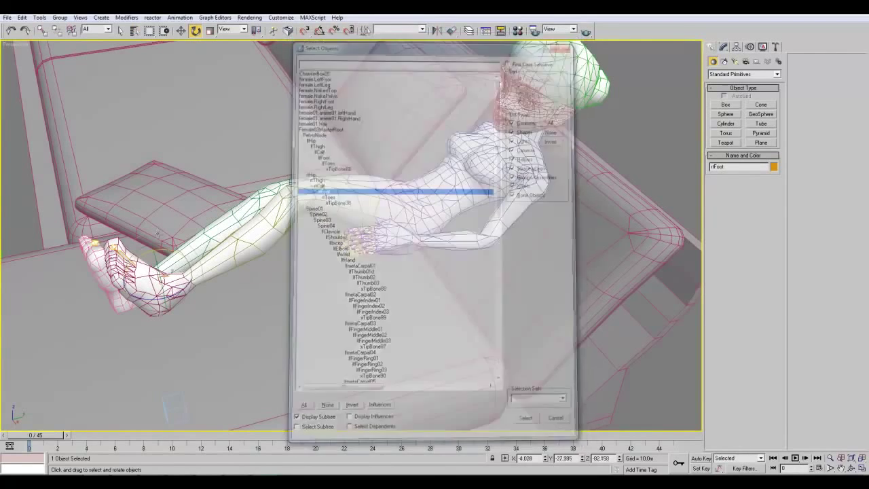
Tilt the left foot by rotating lfFoot to about X 0, Y -8 and Z -95.
left_click(133, 31)
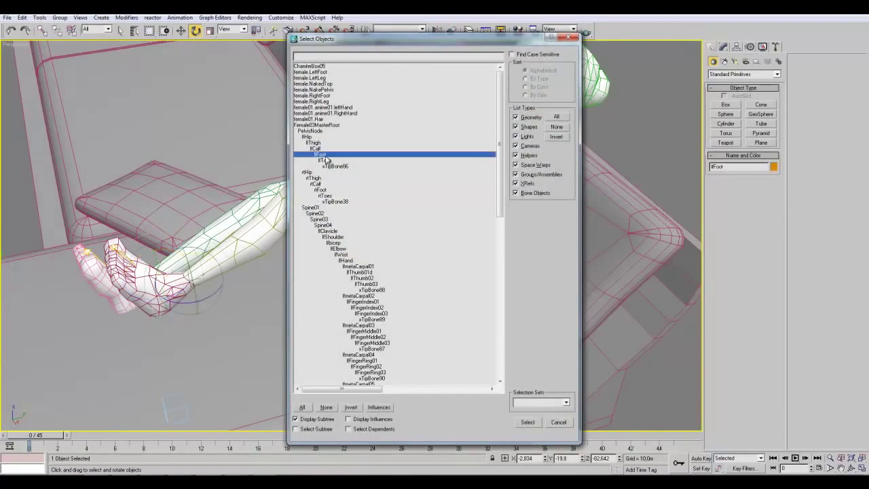
double_click(326, 158)
left_click(165, 257)
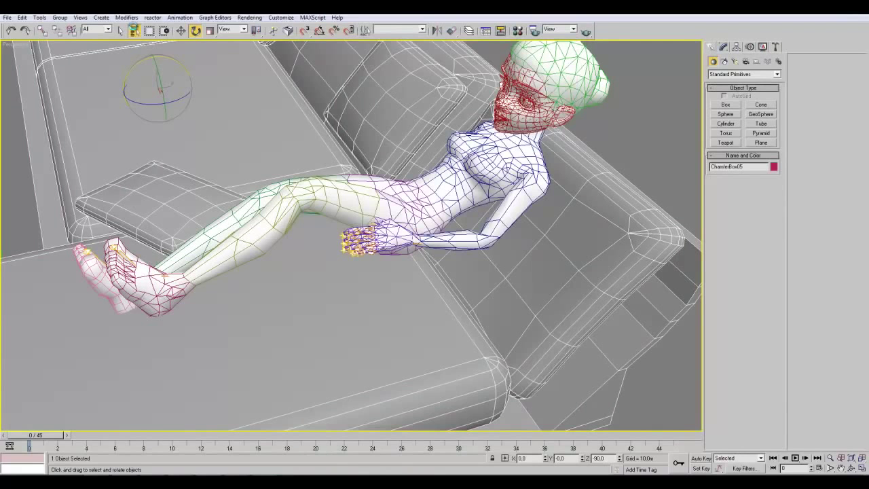
left_click(134, 30)
double_click(321, 155)
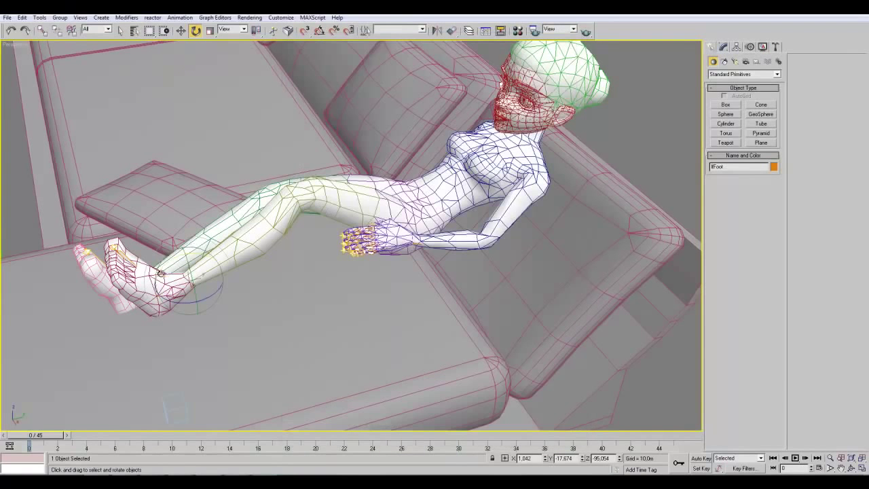
left_click_drag(173, 260, 166, 263)
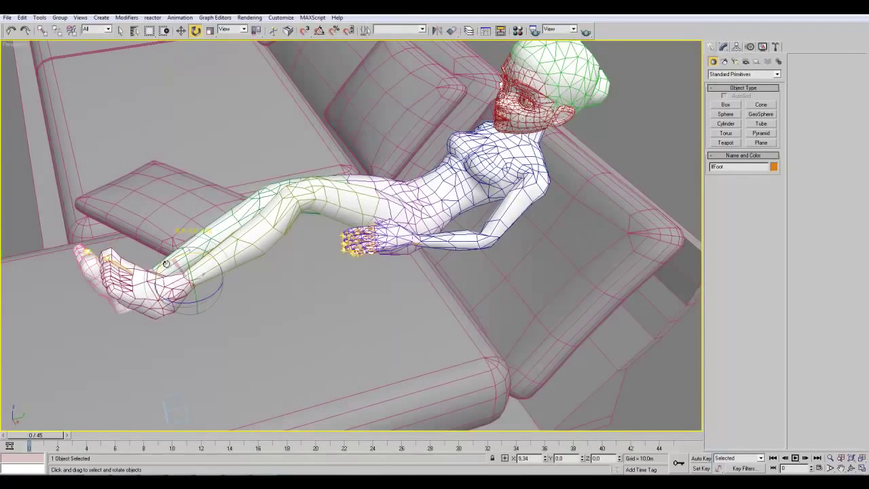
middle_click_drag(201, 185, 383, 204, "alt")
key("h")
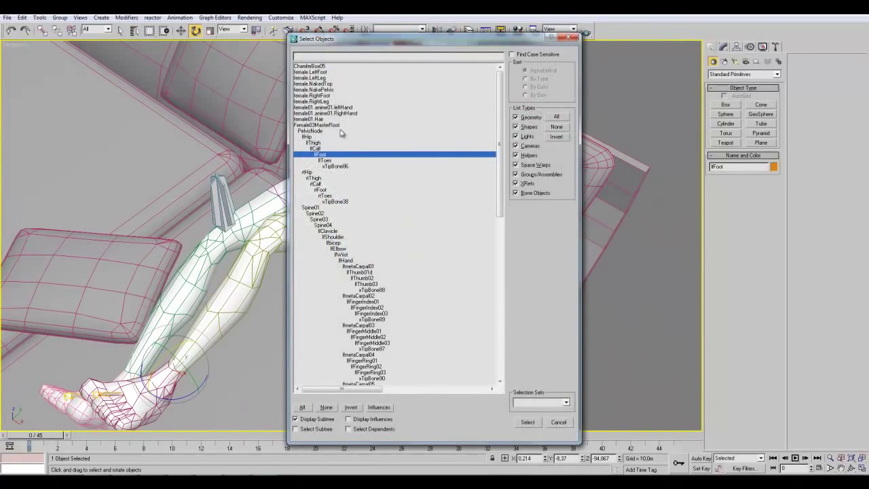
left_click_drag(500, 178, 503, 257)
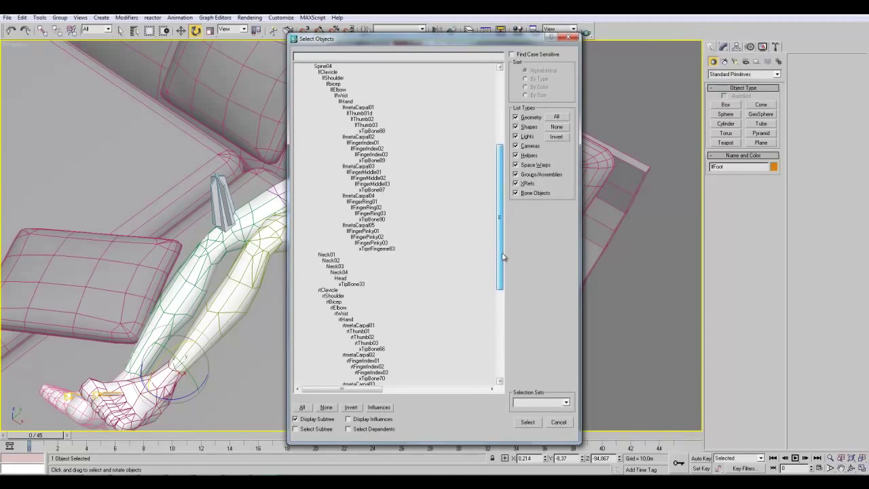
double_click(343, 307)
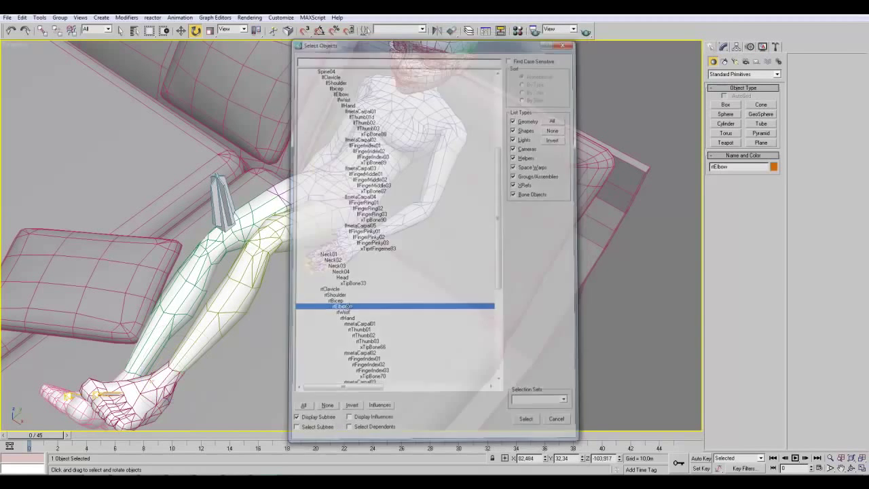
Rotate lfElbow to about X 82, Y -155 and Z 75 to lift the left forearm clear of the raised thigh.
left_click(134, 31)
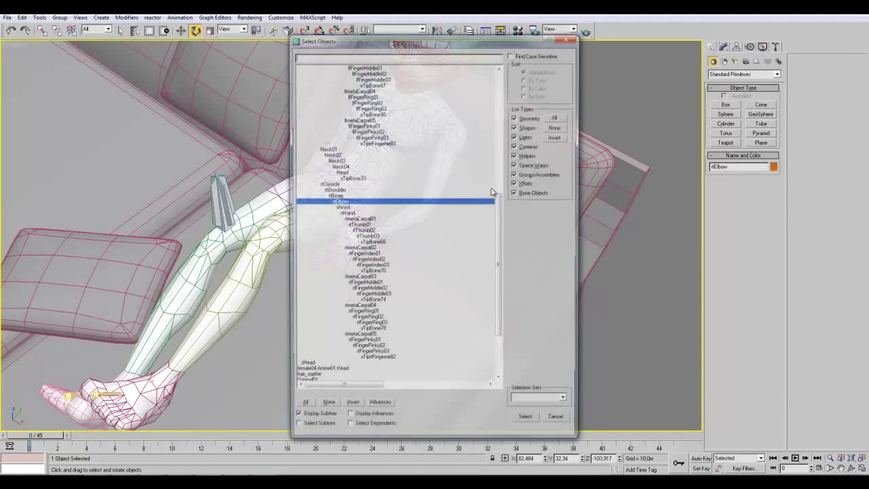
left_click_drag(501, 298, 500, 138)
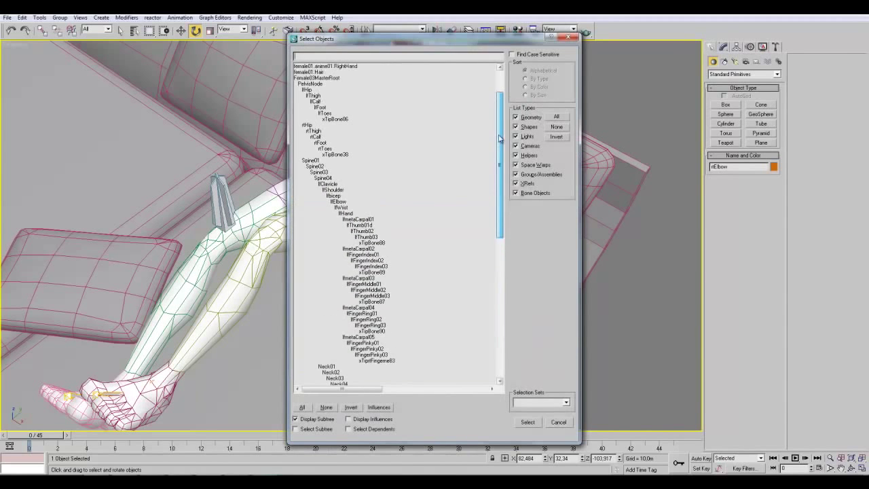
double_click(350, 203)
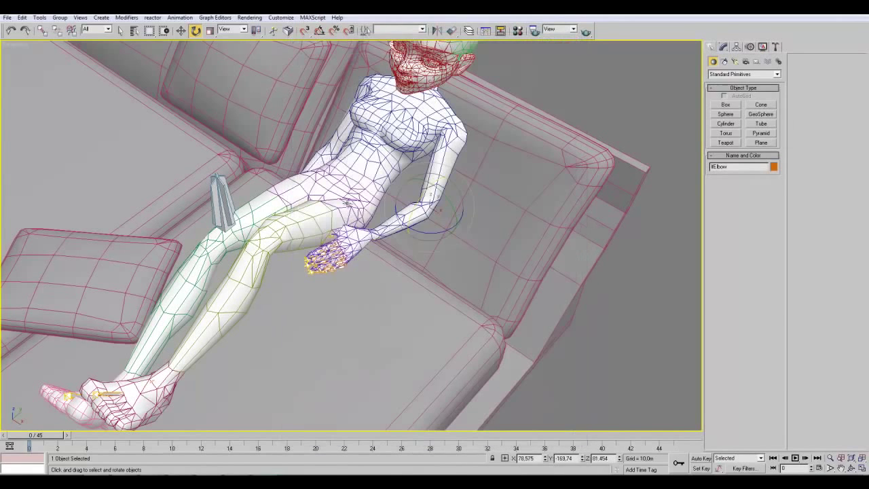
left_click_drag(421, 232, 418, 206)
middle_click_drag(178, 39, 339, 169, "alt")
scroll(340, 168, "up", 3)
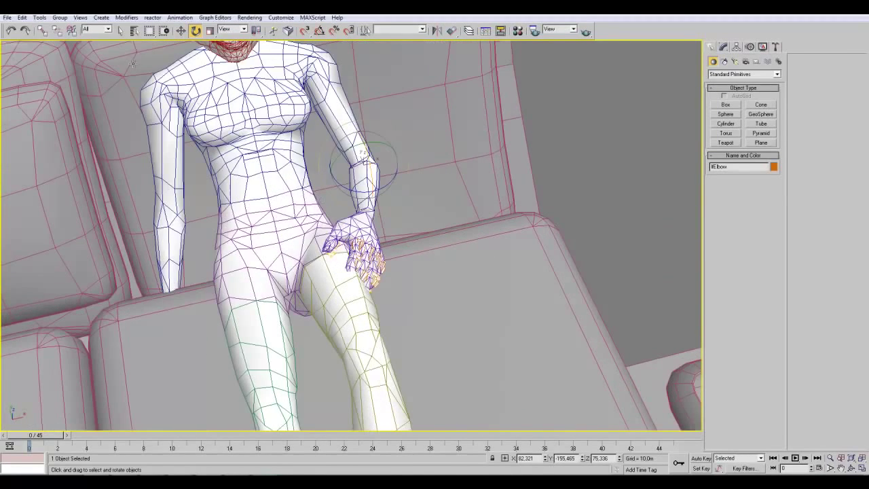
Rotate lfHand to about X -56, Y -48 and Z -80 so the left hand turns over the thigh.
left_click(134, 32)
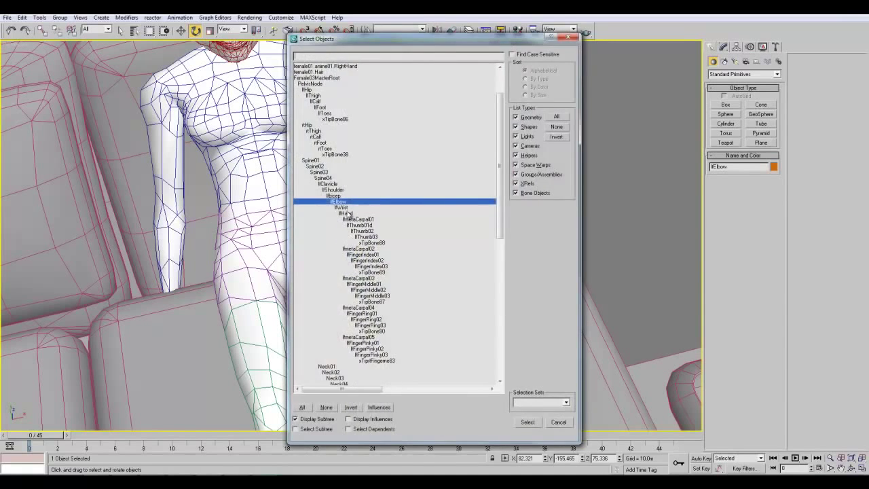
double_click(345, 213)
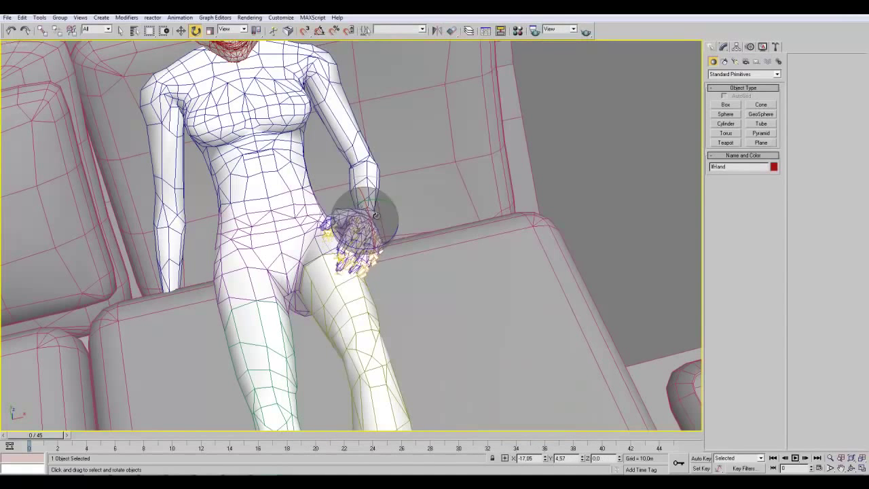
middle_click_drag(381, 216, 367, 223, "alt")
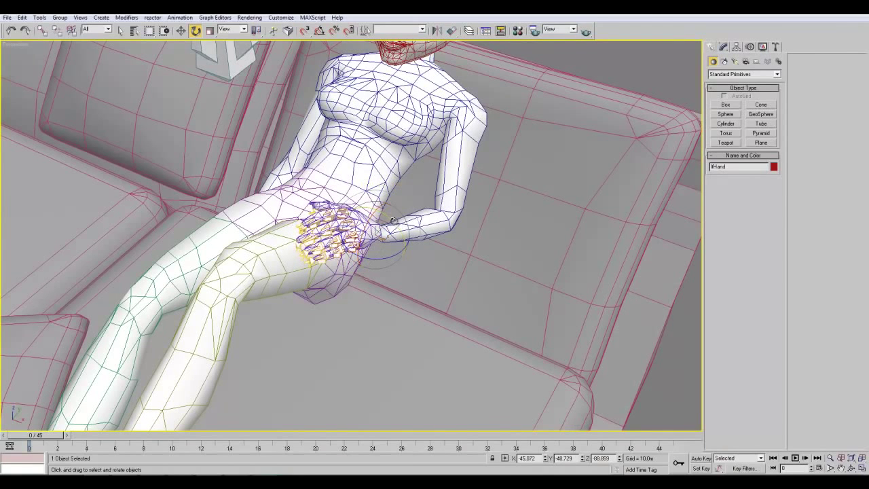
left_click_drag(396, 228, 397, 228)
middle_click_drag(396, 229, 497, 258, "alt")
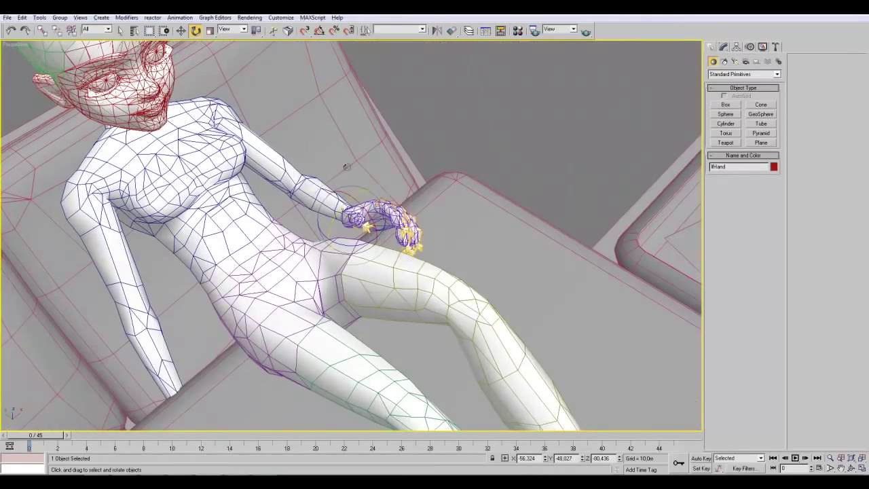
Lower the left hand onto the thigh by rotating lfWrist to about X 79, Y -165 and Z 79.
left_click(134, 31)
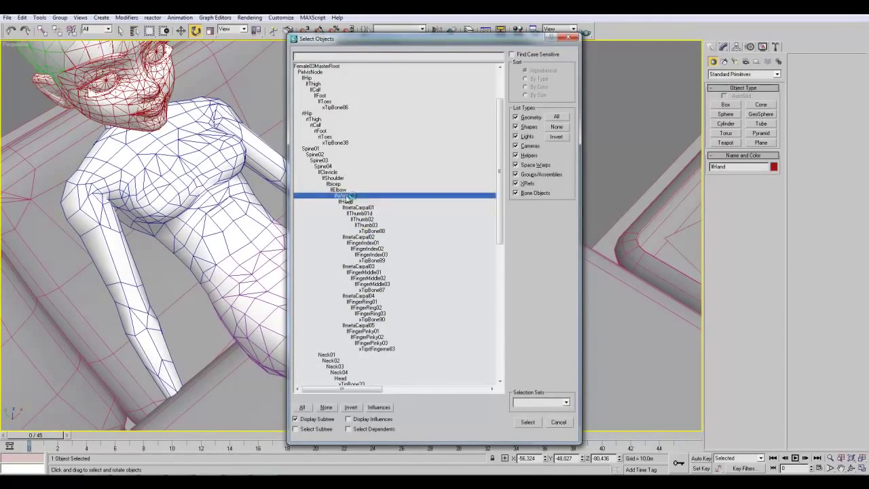
double_click(344, 195)
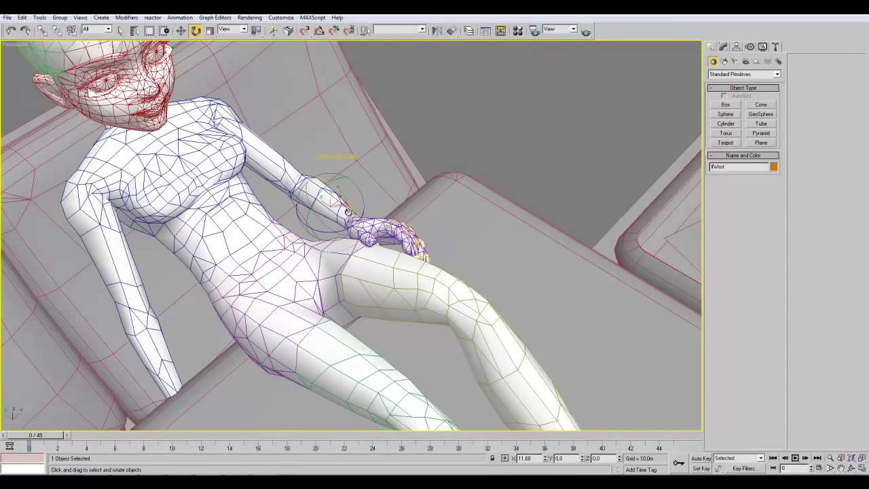
middle_click_drag(409, 218, 516, 226, "alt")
middle_click_drag(425, 255, 258, 170, "alt")
Bring the right arm forward above the sofa seat by rotating rtShoulder to about X -85, Y 154 and Z 88.
key("h")
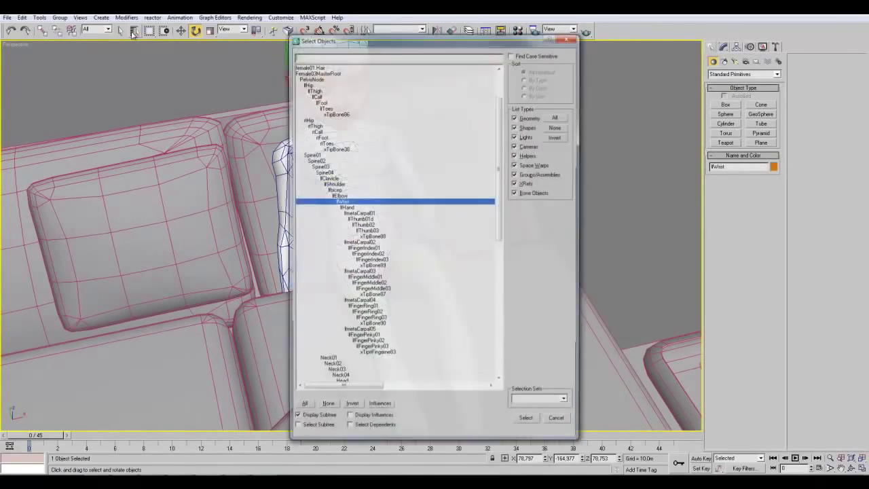
left_click_drag(502, 214, 453, 243)
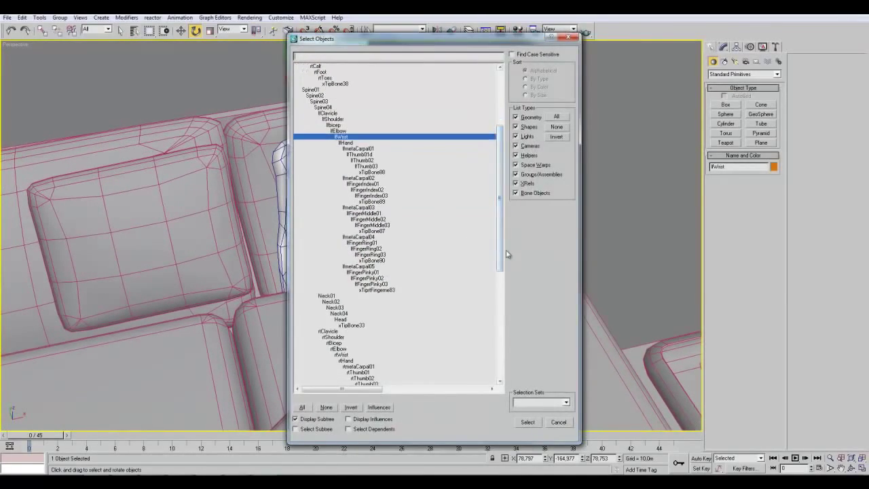
scroll(365, 248, "down", 5)
left_click(326, 232)
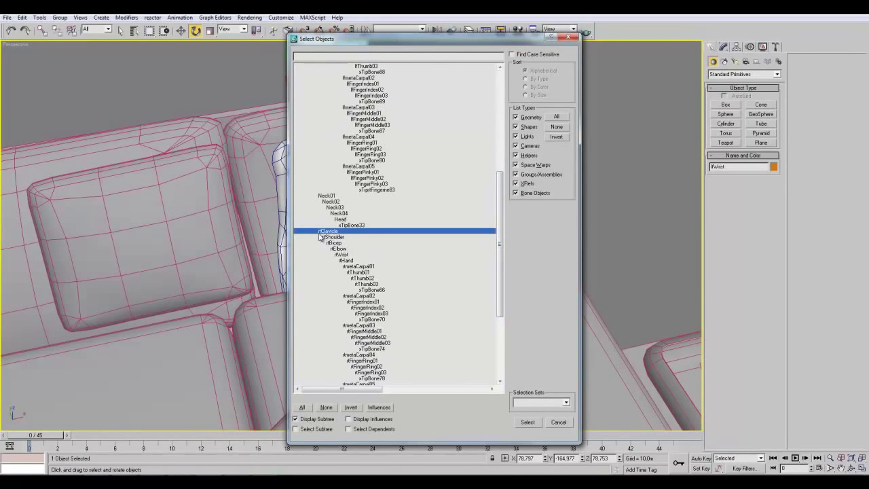
scroll(337, 160, "up", 3)
left_click(353, 167)
left_click_drag(501, 243, 501, 292)
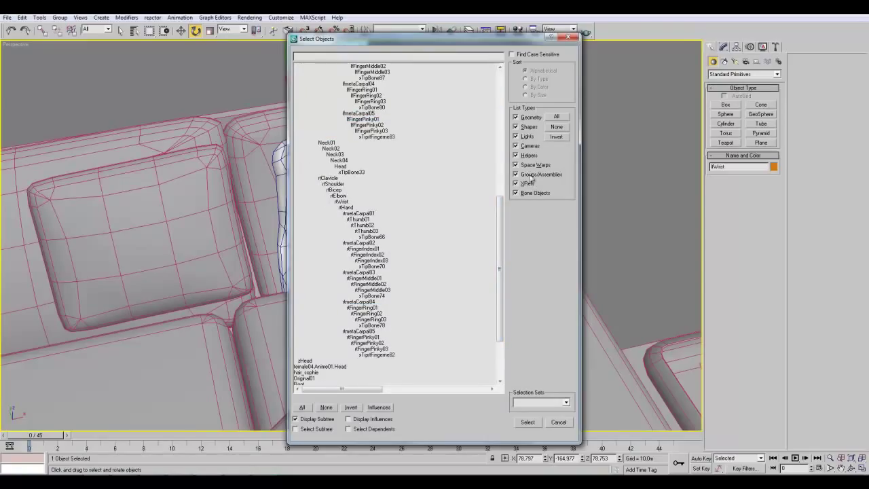
left_click_drag(499, 242, 503, 265)
scroll(419, 277, "up", 2)
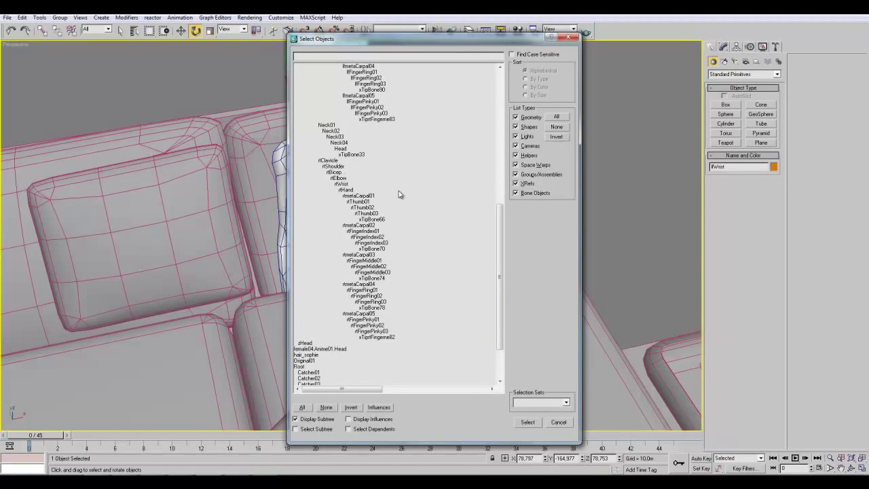
double_click(354, 167)
middle_click_drag(330, 223, 390, 241)
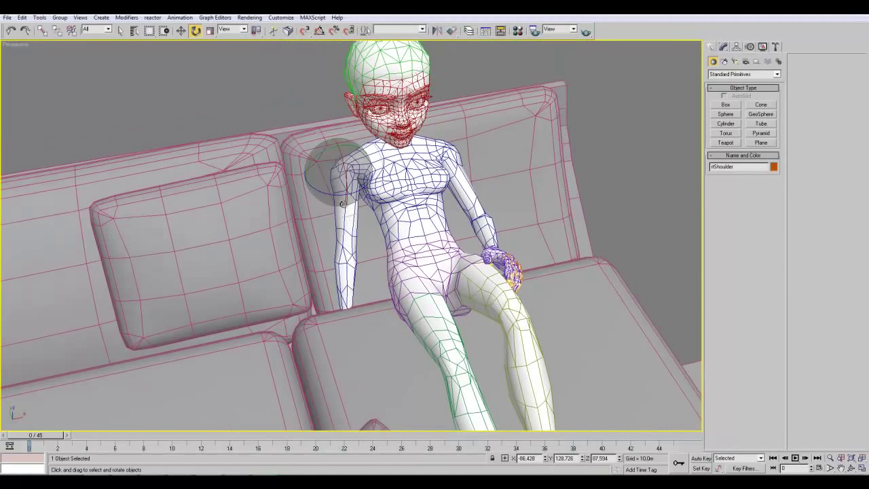
left_click_drag(347, 187, 348, 165)
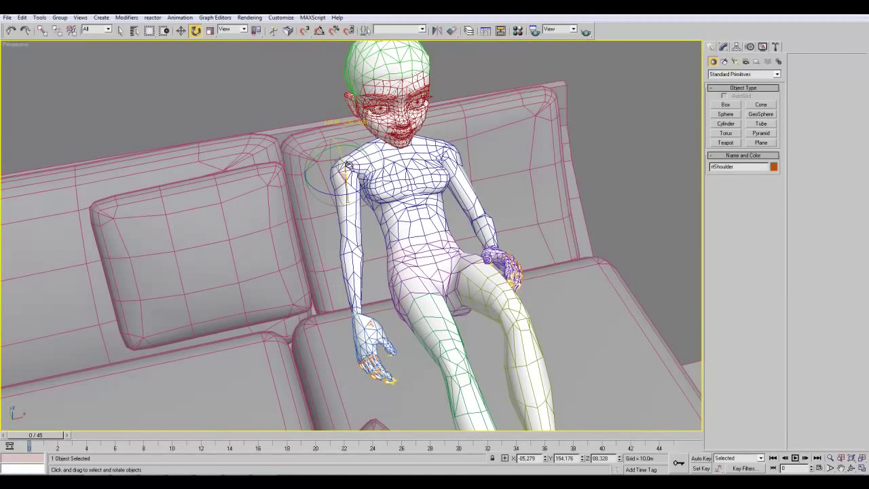
Bend the right forearm by rotating rtElbow to about X -84, Y 175 and Z 80.
left_click(133, 29)
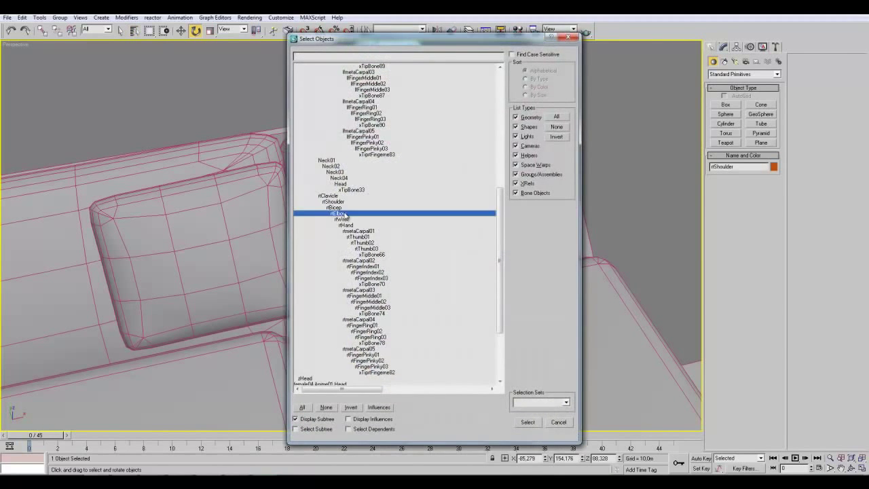
double_click(343, 213)
mouse_move(358, 247)
left_mouse_down()
mouse_move(355, 233)
mouse_move(362, 258)
left_mouse_up()
left_click_drag(361, 254, 334, 248)
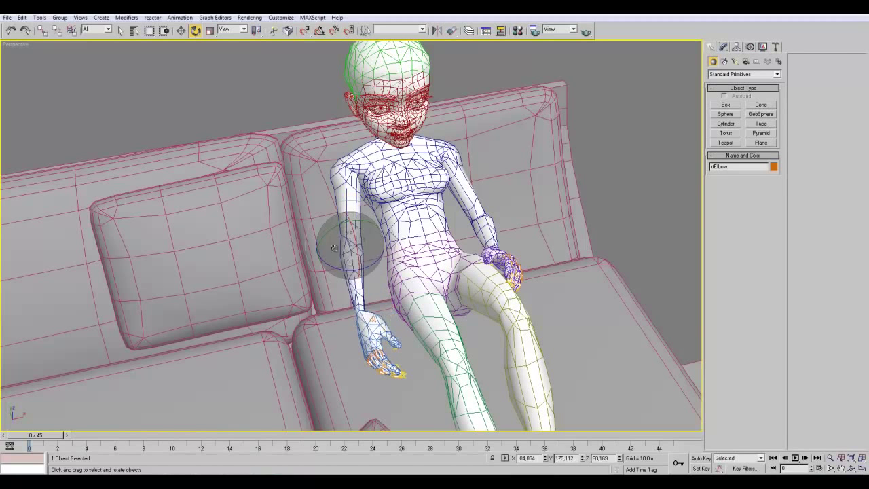
Rotate rtHand to turn the right hand palm down toward the sofa seat.
left_click(134, 30)
left_click(349, 213)
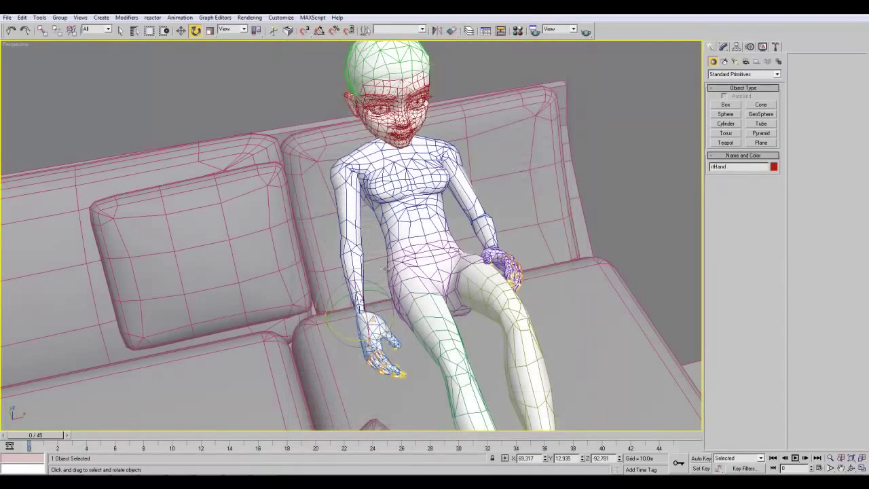
left_click_drag(371, 301, 402, 304)
middle_click_drag(439, 292, 498, 272, "alt")
left_click_drag(391, 261, 391, 267)
Adjust the right forearm beside the hip by rotating rtElbow to about X -82, Y -173 and Z 88.
left_click(134, 30)
double_click(347, 190)
left_click_drag(346, 251, 345, 284)
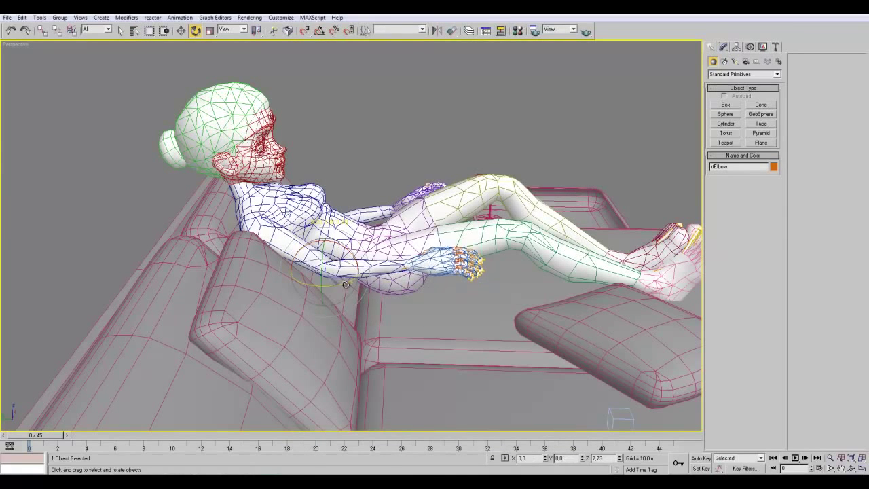
Lower the right arm toward the seat by rotating rtShoulder to about X -86, Y 142 and Z 88.
left_click(134, 30)
double_click(332, 188)
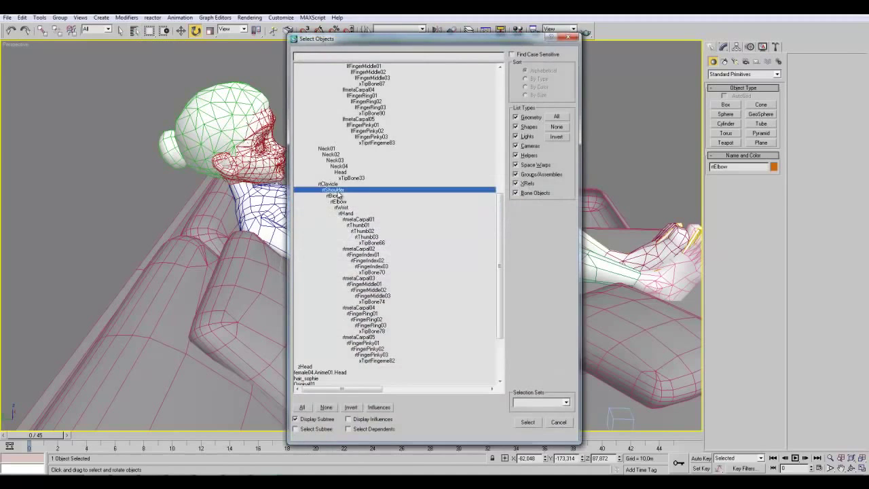
left_click_drag(280, 221, 284, 228)
middle_click_drag(284, 227, 427, 226, "alt")
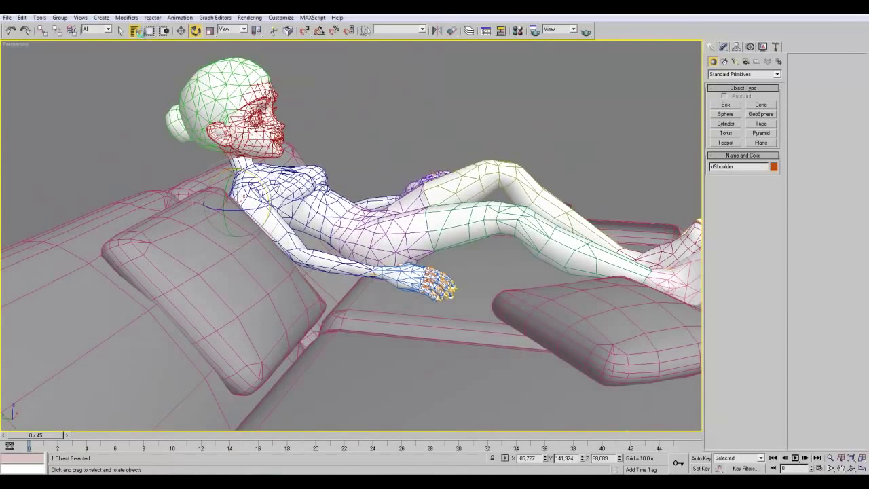
Fine-tune the tilt of the right hand beside the hip by slightly rotating rtHand.
left_click(135, 31)
double_click(355, 226)
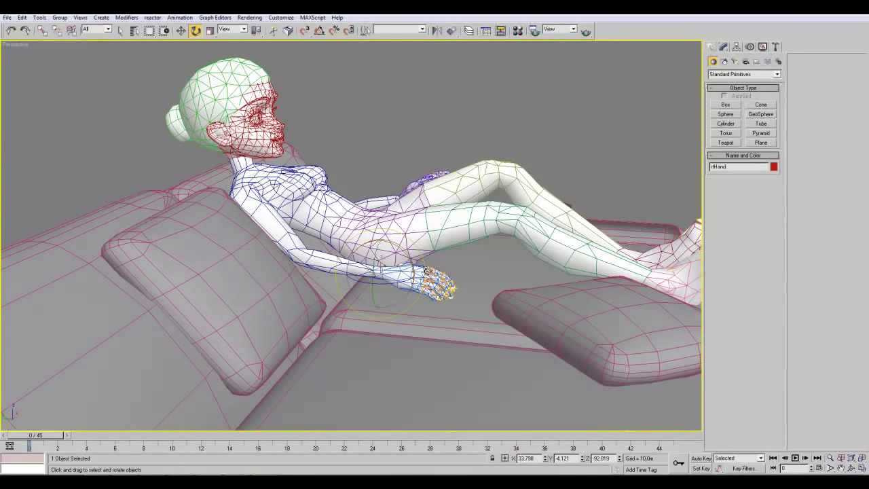
middle_click_drag(442, 292, 367, 294, "alt")
left_click_drag(341, 292, 368, 296)
middle_click_drag(401, 330, 375, 304, "alt")
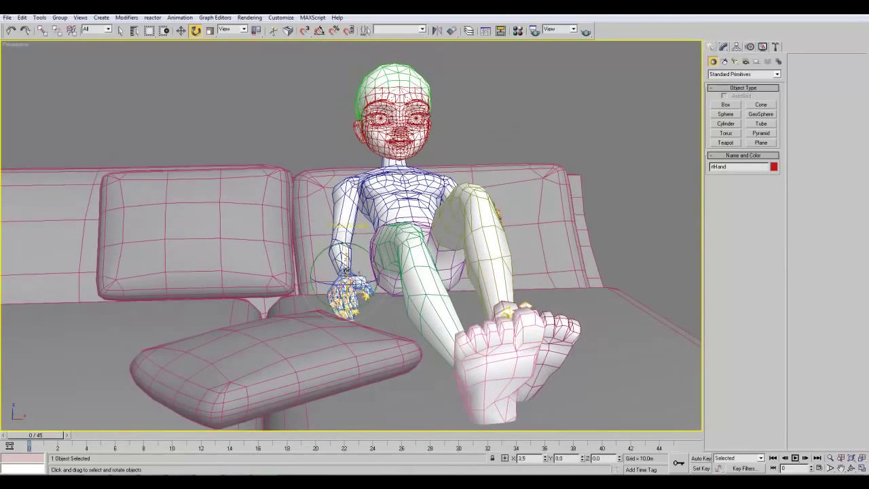
Examine the reclining pose on the chaise from the front, the sides and close up.
middle_click_drag(346, 270, 669, 339, "alt")
scroll(340, 314, "down", 5)
middle_click_drag(380, 330, 478, 358, "alt")
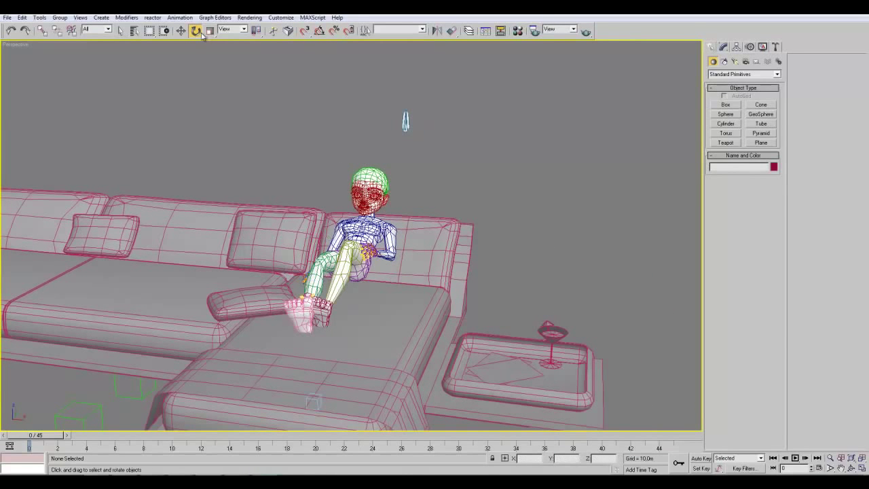
left_click(119, 30)
middle_click_drag(244, 192, 489, 225, "alt")
scroll(489, 224, "up", 3)
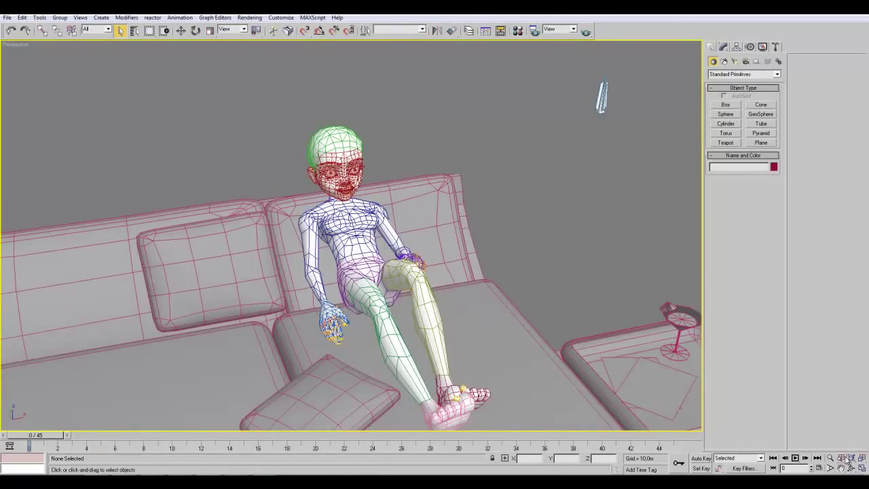
left_click(854, 459)
left_click(852, 469)
left_click_drag(449, 237, 363, 251)
middle_click_drag(484, 285, 265, 352)
scroll(437, 286, "up", 6)
left_click(121, 31)
scroll(359, 132, "up", 3)
Select the avatar's head mesh and examine the channel list of its Morpher modifier.
left_click(396, 191)
scroll(417, 219, "up", 4)
left_click(723, 46)
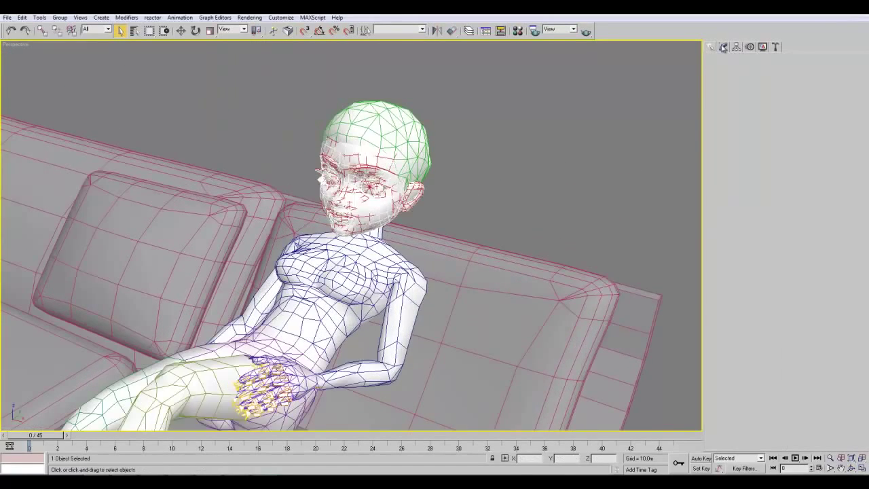
left_click(721, 83)
left_click(734, 90)
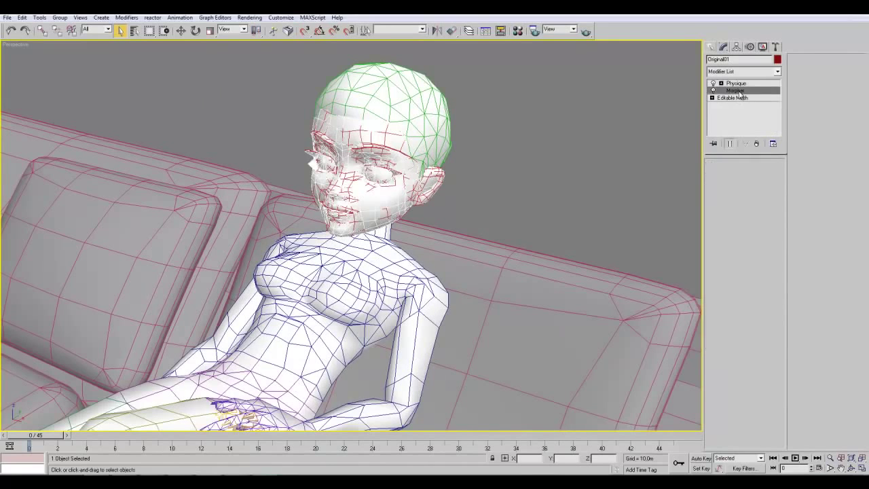
scroll(582, 147, "up", 2)
left_click_drag(776, 220, 772, 245)
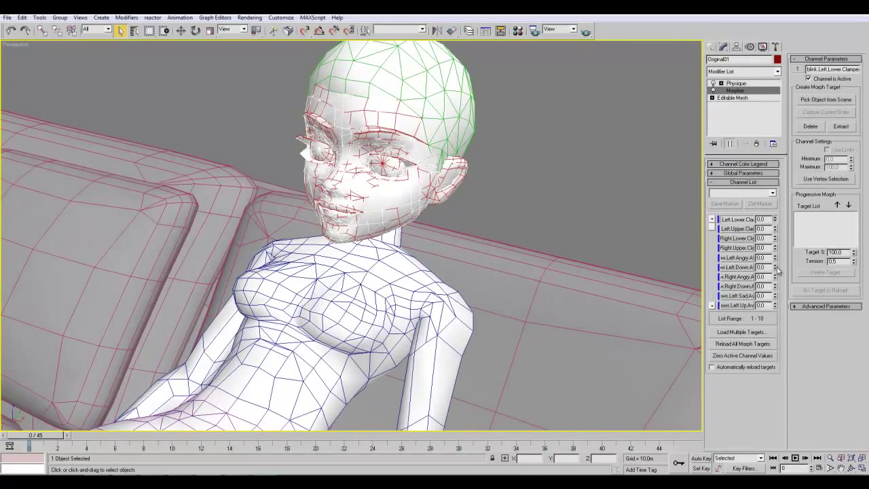
left_click(542, 204)
middle_click_drag(542, 204, 416, 279, "alt")
left_click(416, 279)
middle_click_drag(520, 225, 569, 182, "alt")
scroll(569, 180, "down", 3)
left_click(463, 200)
scroll(467, 192, "down", 3)
middle_click_drag(500, 193, 482, 220, "alt")
left_click_drag(47, 440, 15, 435)
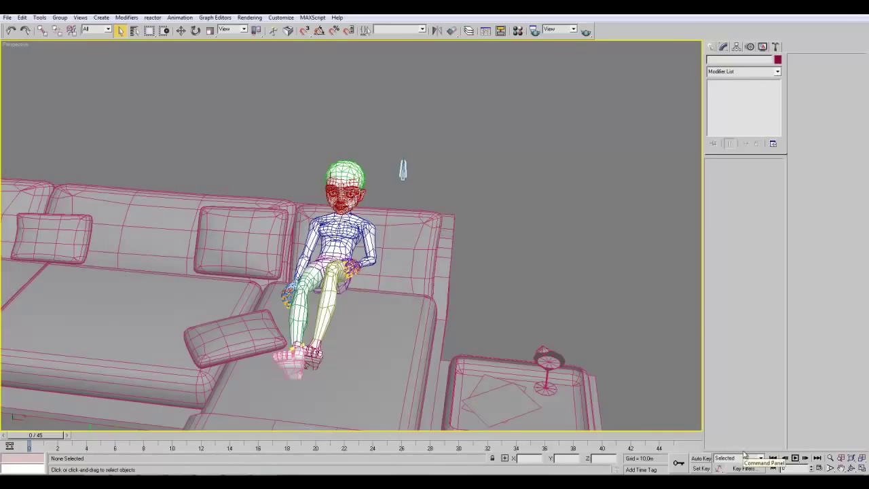
Set the animation's end time to frame 100 in the time configuration.
left_click(819, 468)
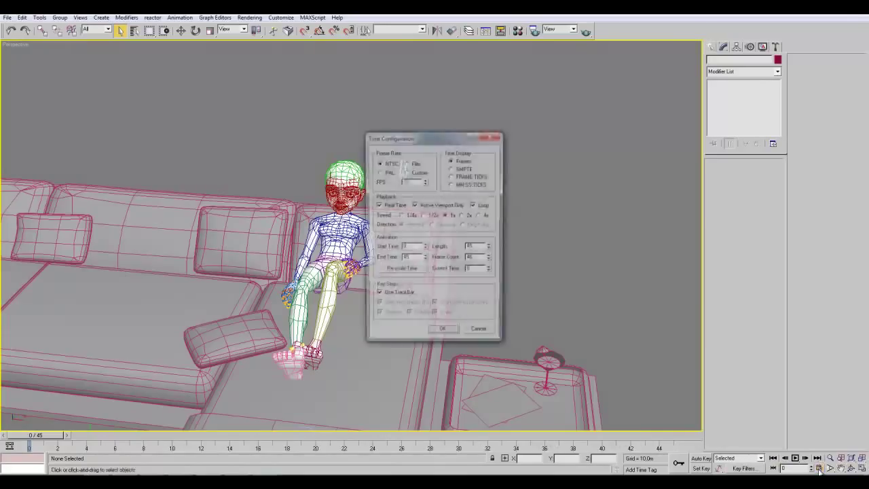
left_click_drag(426, 260, 392, 370)
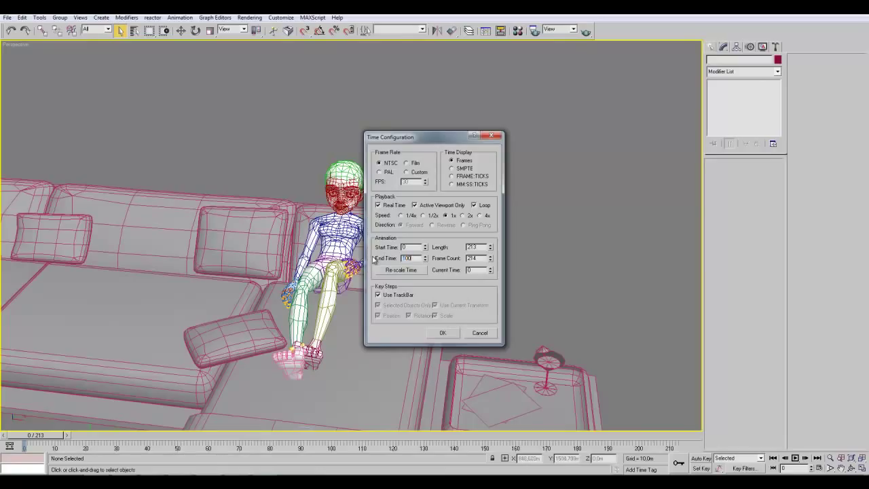
left_click(450, 335)
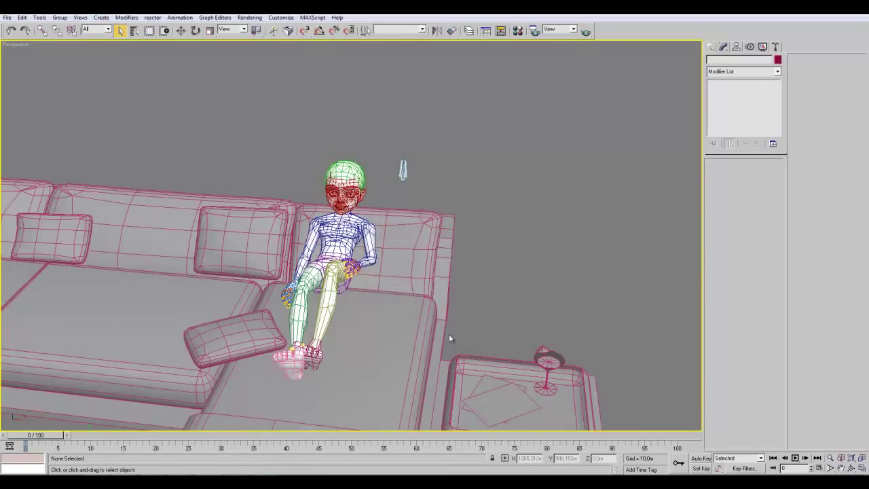
middle_click_drag(493, 335, 541, 316)
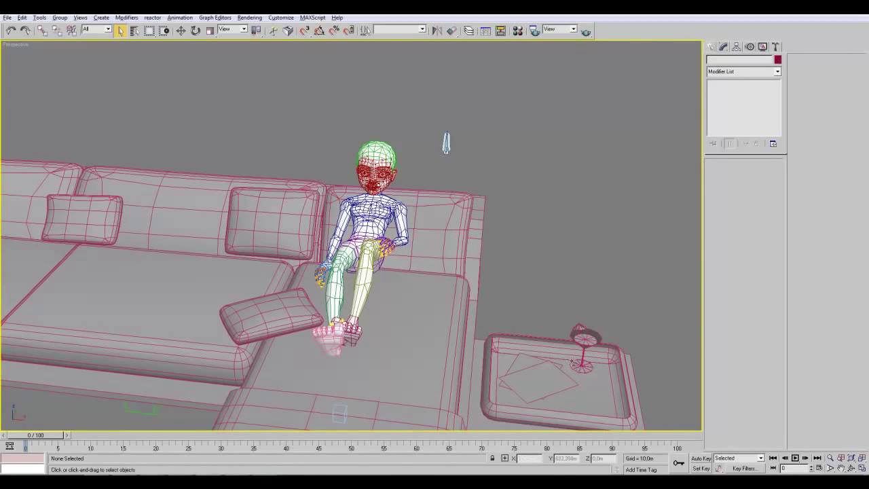
middle_click_drag(574, 365, 509, 360, "alt")
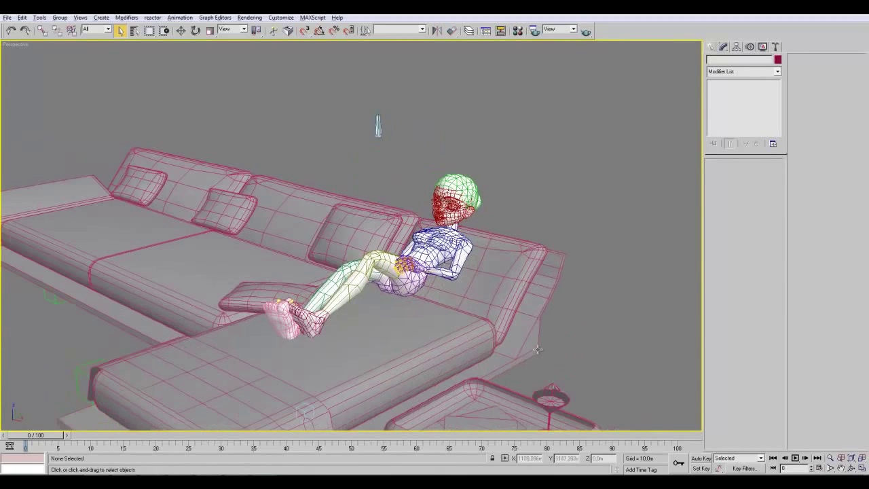
left_click(700, 459)
left_click(700, 459)
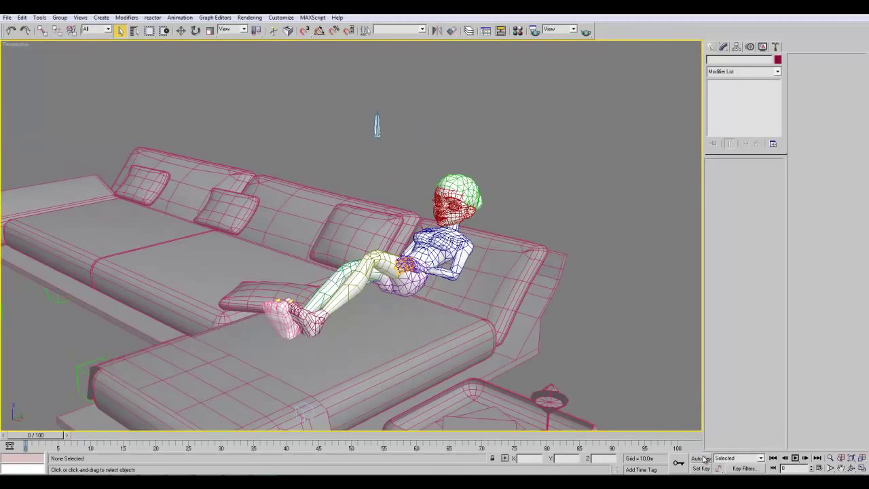
left_click(704, 459)
left_click(703, 458)
left_click(703, 459)
middle_click_drag(549, 366, 593, 370, "alt")
left_click(702, 460)
middle_click_drag(598, 326, 538, 314, "alt")
Select the lfFoot bone for rotation and turn on Auto Key recording.
left_click(134, 30)
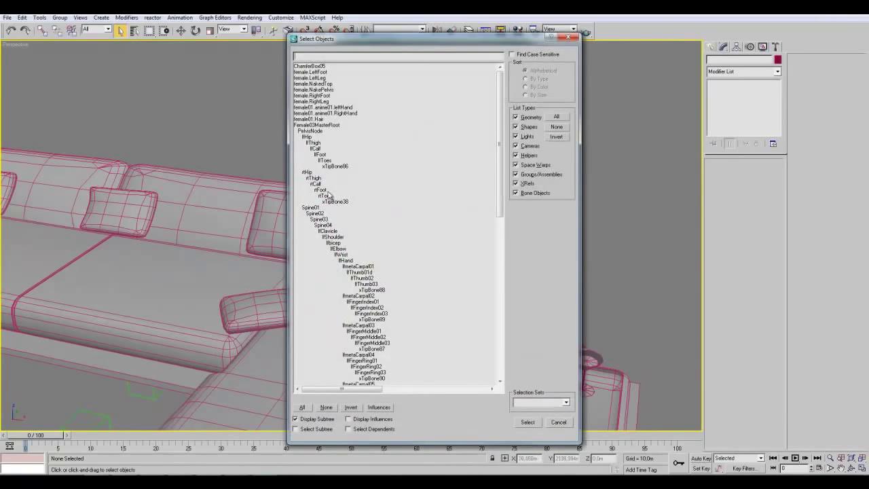
left_click(322, 155)
left_click(528, 422)
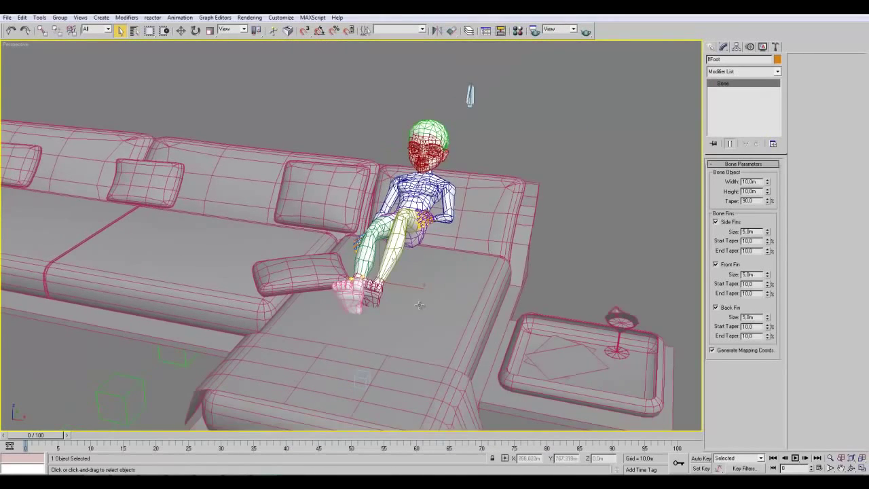
left_click(195, 30)
middle_click_drag(415, 237, 459, 274, "alt")
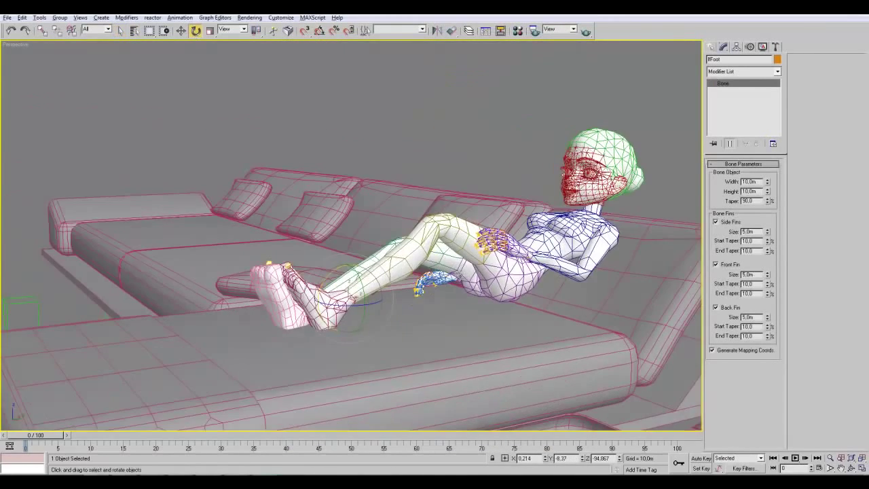
left_click(701, 458)
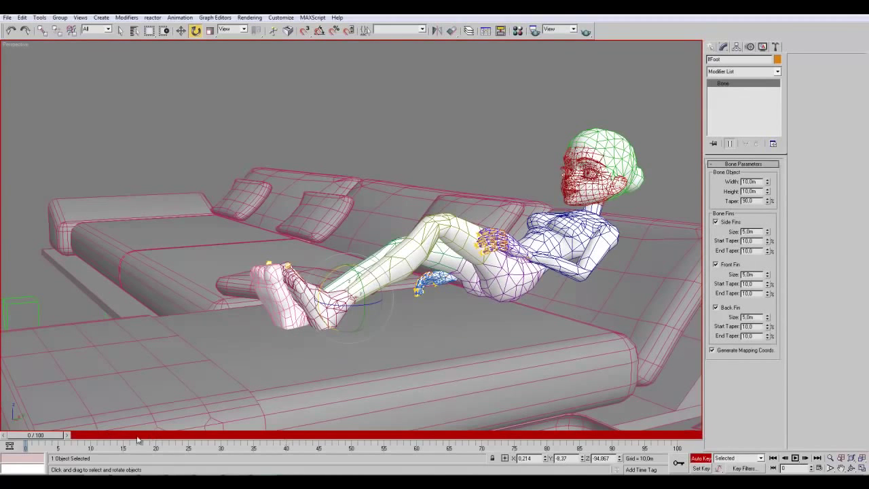
Keyframe lfFoot at frame 10 with a rotation of about X 1, Y -19 and Z -95, and scrub the timeline to preview it.
left_click_drag(60, 436, 125, 432)
key("e")
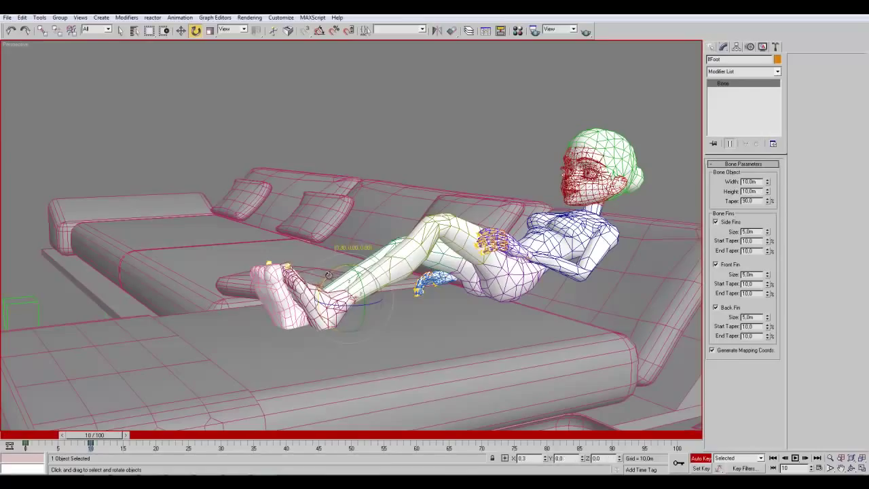
left_click_drag(329, 276, 321, 315)
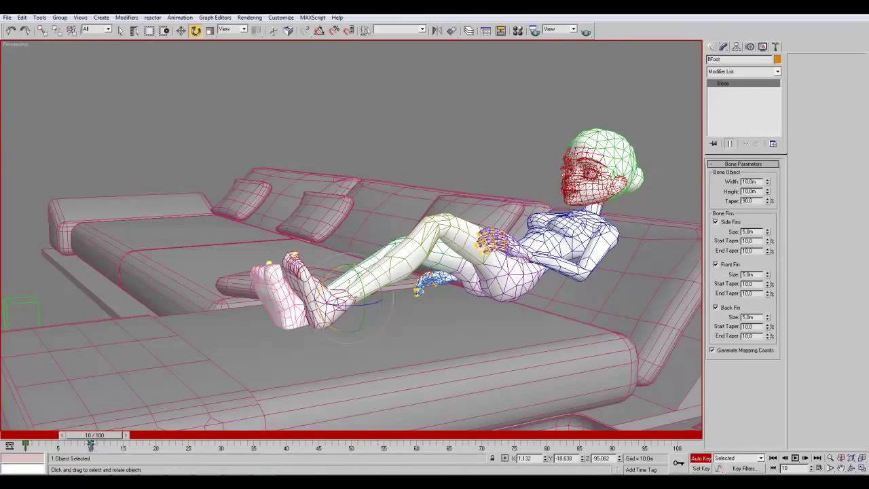
left_click_drag(103, 436, 32, 434)
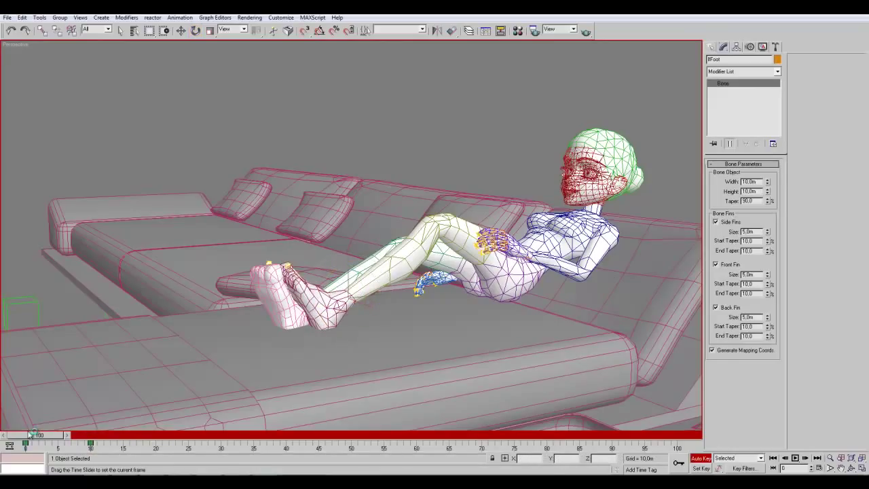
mouse_move(30, 435)
left_mouse_down()
mouse_move(109, 436)
mouse_move(27, 438)
left_mouse_up()
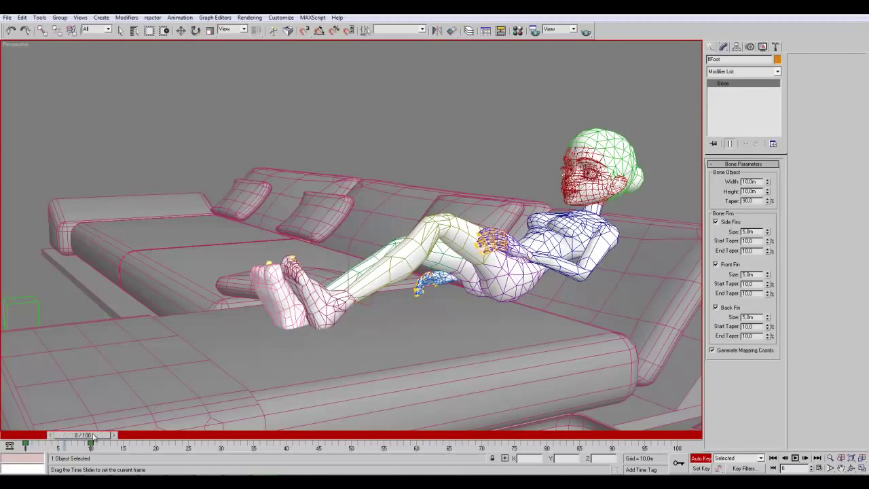
Copy lfFoot's keys from frames 0 and 10 to frames 20 and 30 to repeat the foot movement.
key("e")
middle_click_drag(317, 334, 380, 347, "alt")
mouse_move(51, 436)
left_mouse_down()
mouse_move(91, 437)
mouse_move(40, 436)
left_mouse_up()
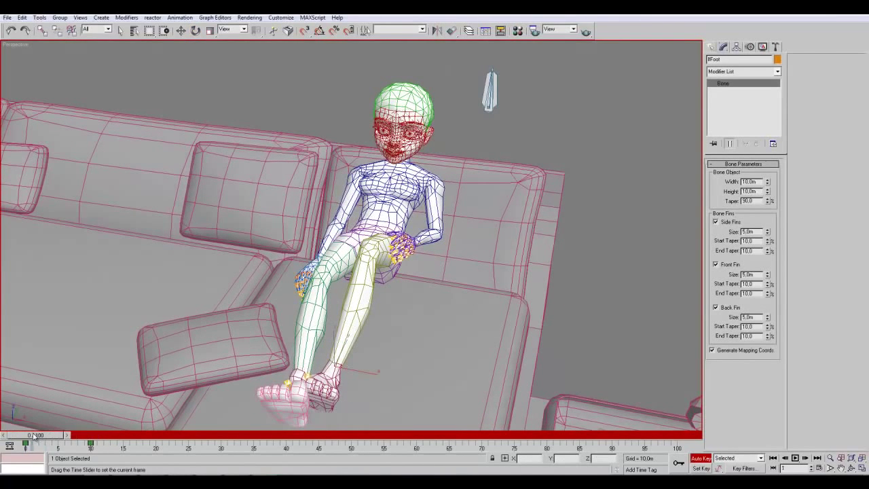
left_click_drag(97, 438, 150, 434)
left_click_drag(71, 436, 24, 442)
left_click_drag(78, 442, 214, 445)
key("e")
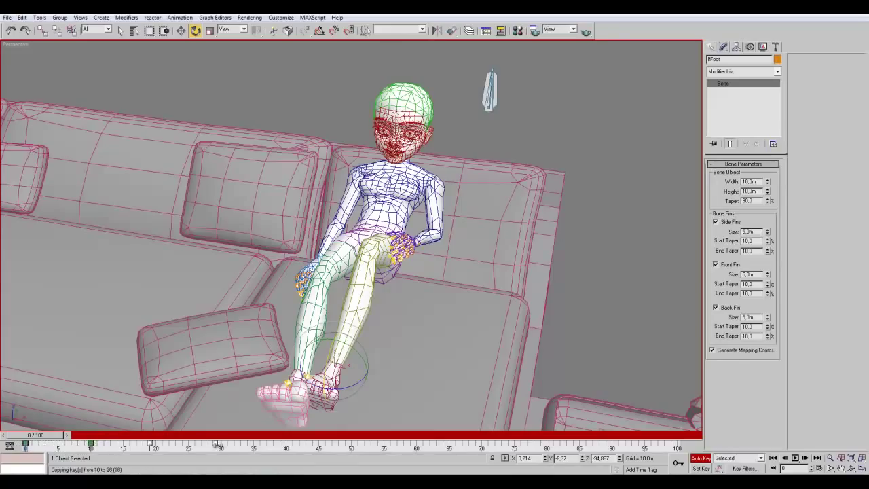
mouse_move(45, 440)
left_mouse_down()
mouse_move(265, 443)
mouse_move(31, 442)
left_mouse_up()
key("e")
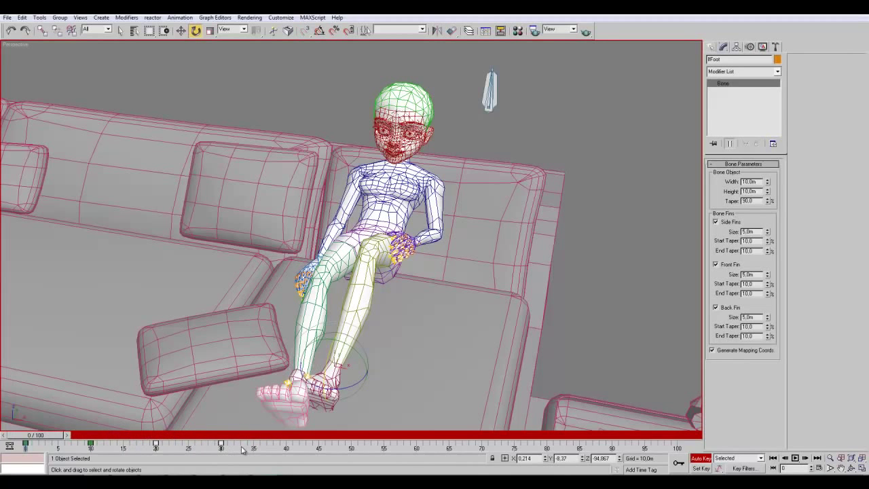
Set the animation's end time to frame 40 in the time configuration.
left_click(819, 469)
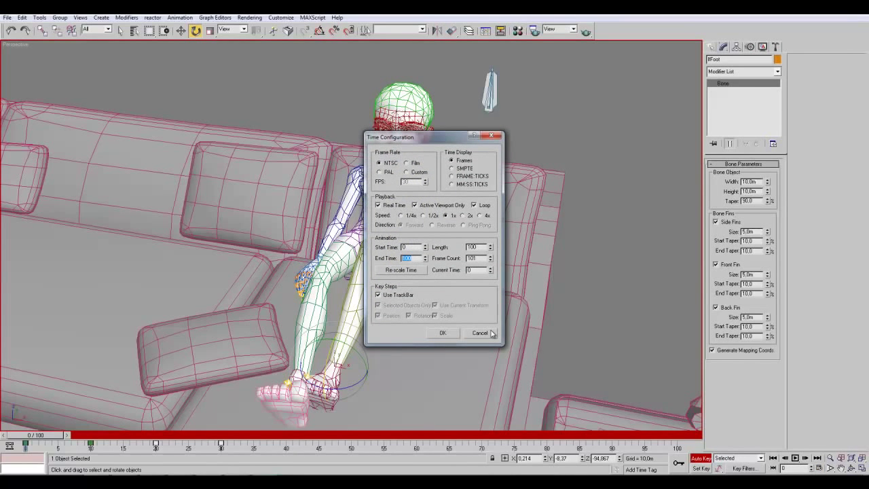
type("40")
key("Return")
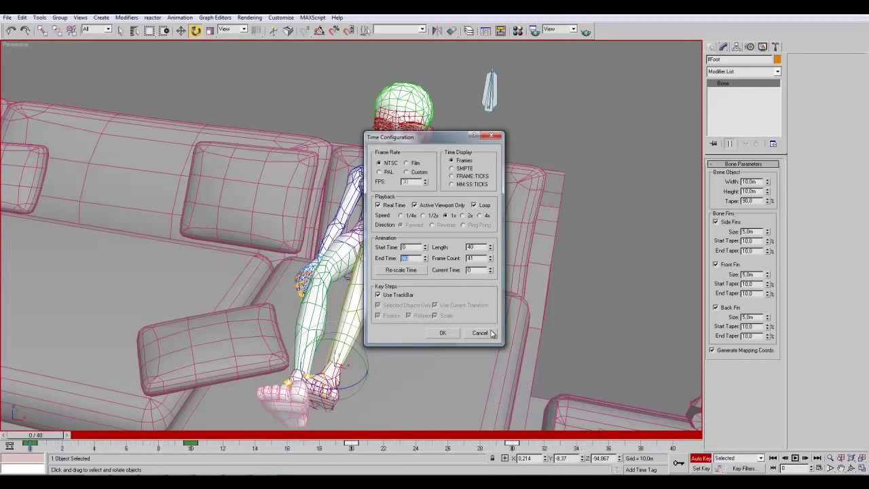
left_click(442, 332)
left_click_drag(47, 441, 17, 429)
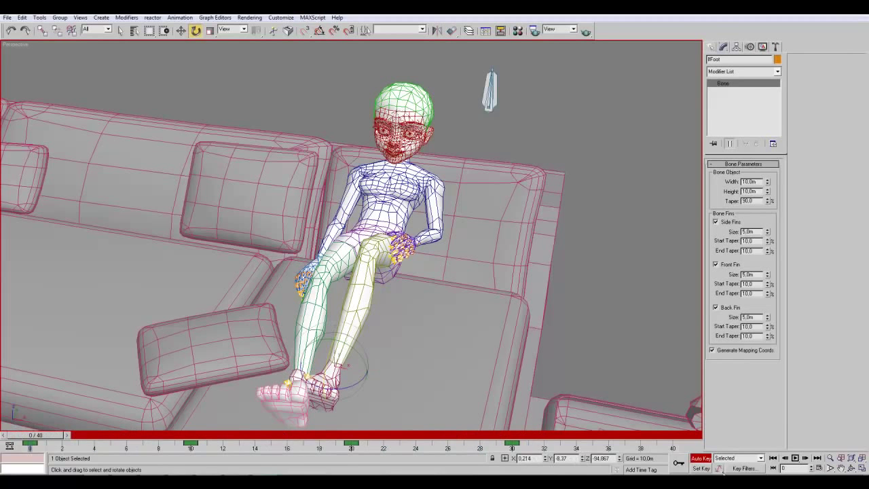
Turn off Auto Key recording and play the foot animation.
left_click(700, 459)
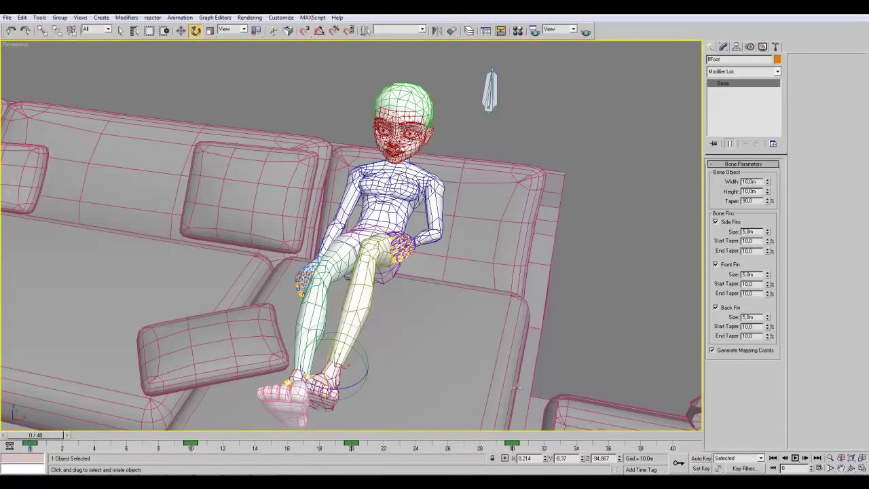
left_click(796, 458)
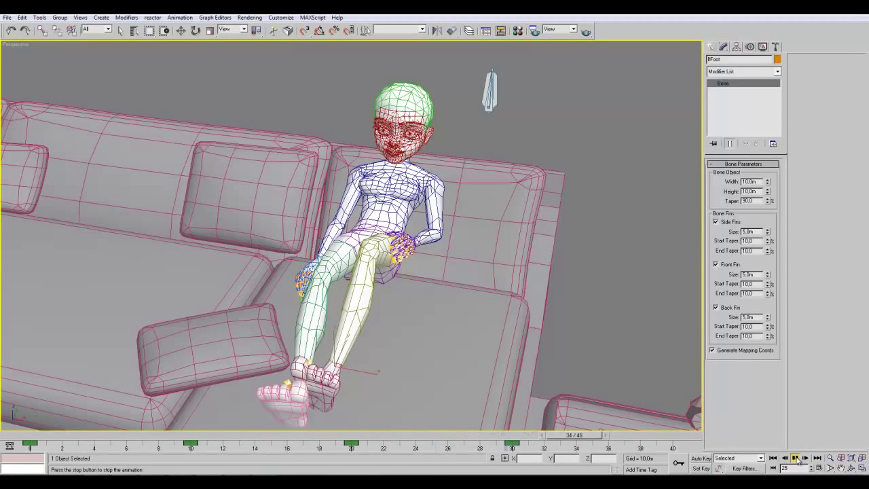
left_click(796, 459)
key("e")
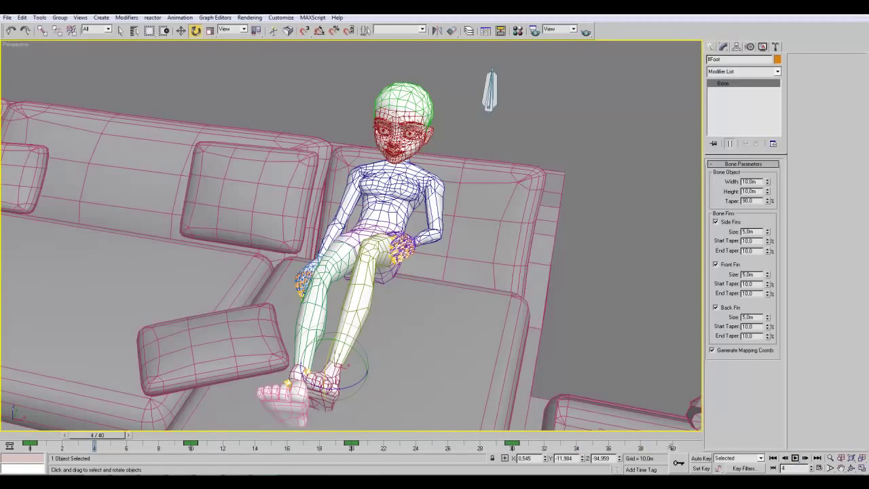
Extend the animation's end time to frame 50 in the time configuration.
left_click(818, 468)
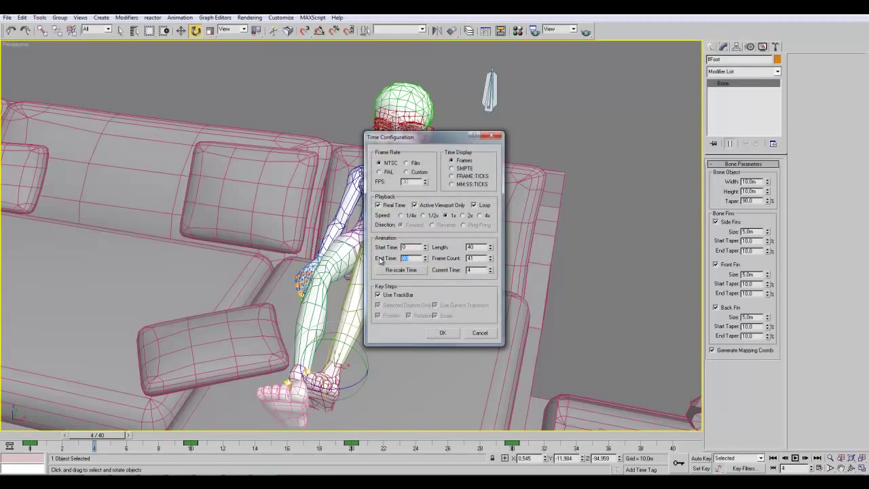
type("50")
key("Return")
left_click(442, 336)
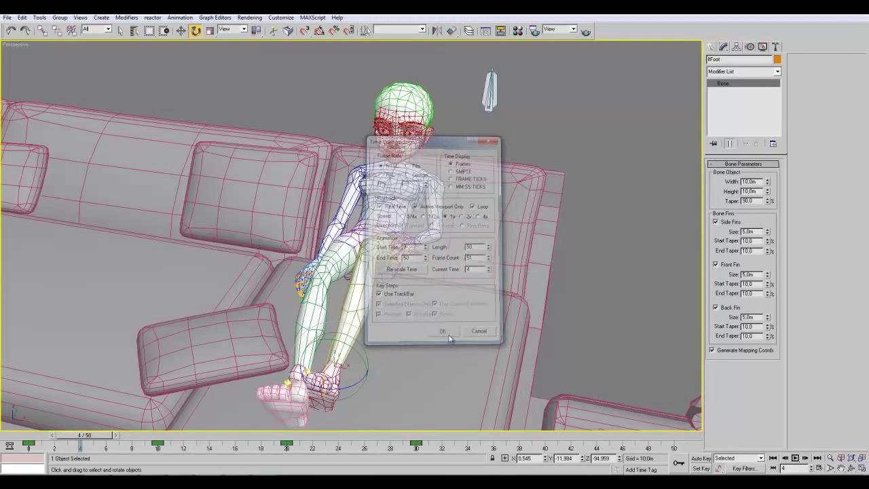
Copy lfFoot's frame 0 key to frame 40 and play the animation to check the loop.
left_click(28, 444)
left_click_drag(93, 436, 27, 440)
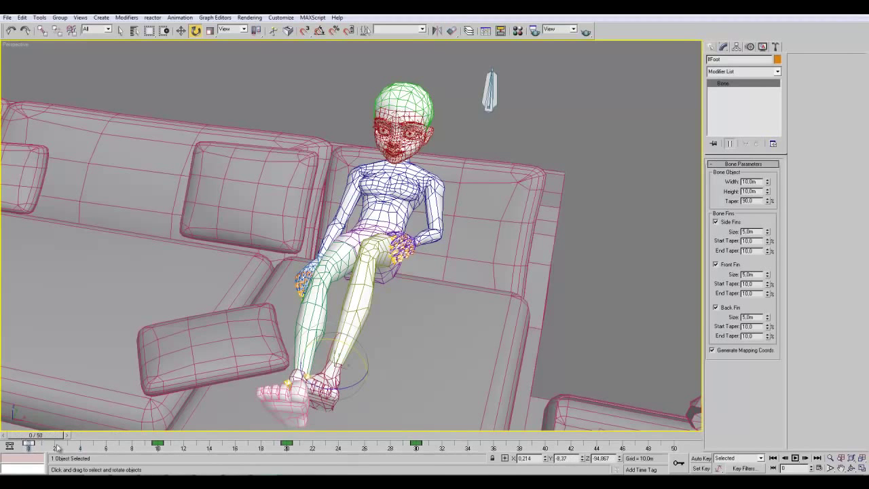
left_click(285, 445)
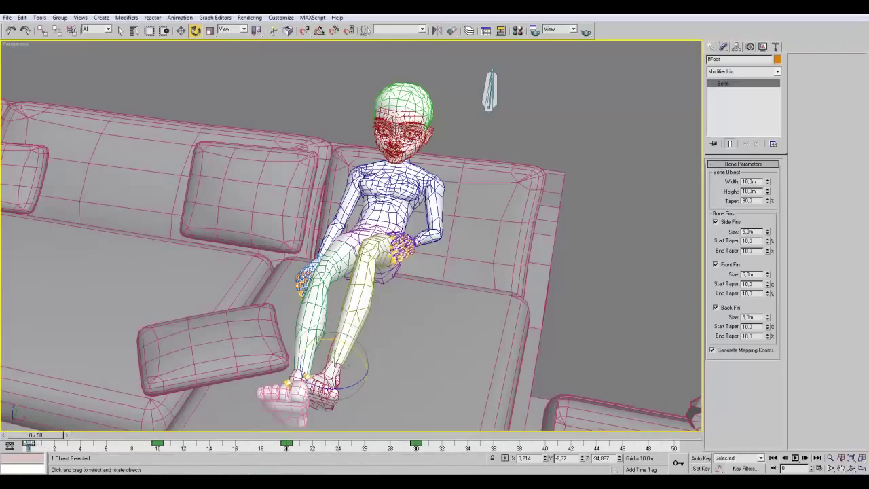
left_click_drag(29, 445, 480, 445, "shift")
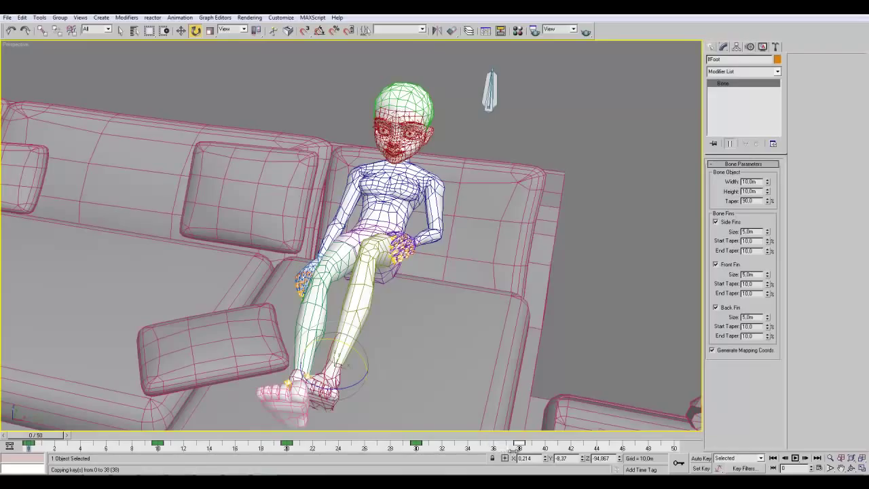
left_click(795, 458)
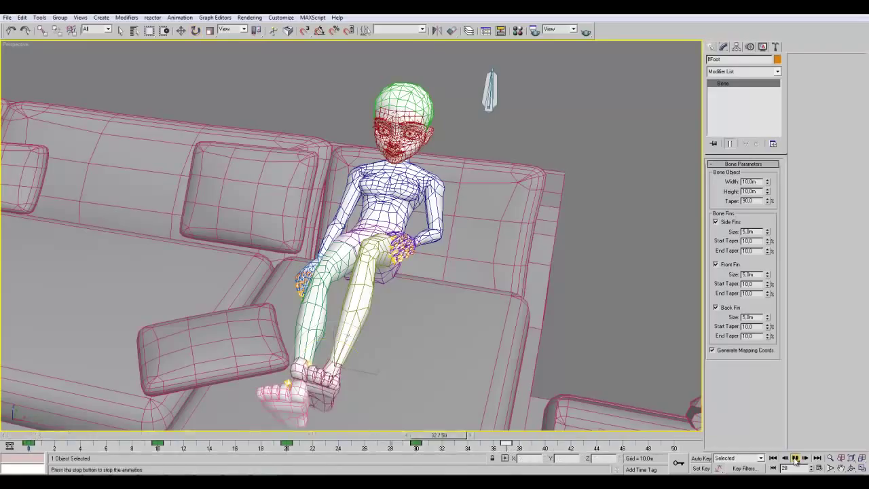
left_click(795, 458)
key("e")
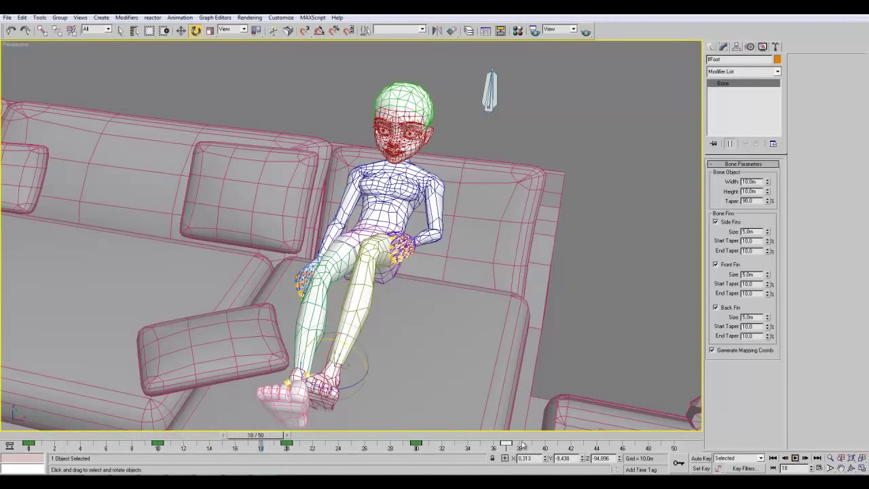
left_click_drag(506, 444, 546, 443)
left_click(795, 458)
left_click(795, 458)
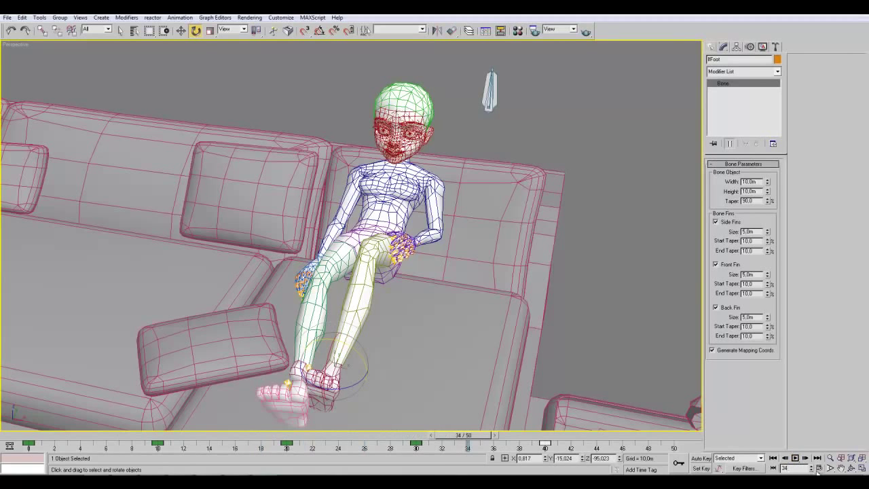
Shorten the animation's end time to frame 40 and start playback of the foot loop.
left_click(819, 469)
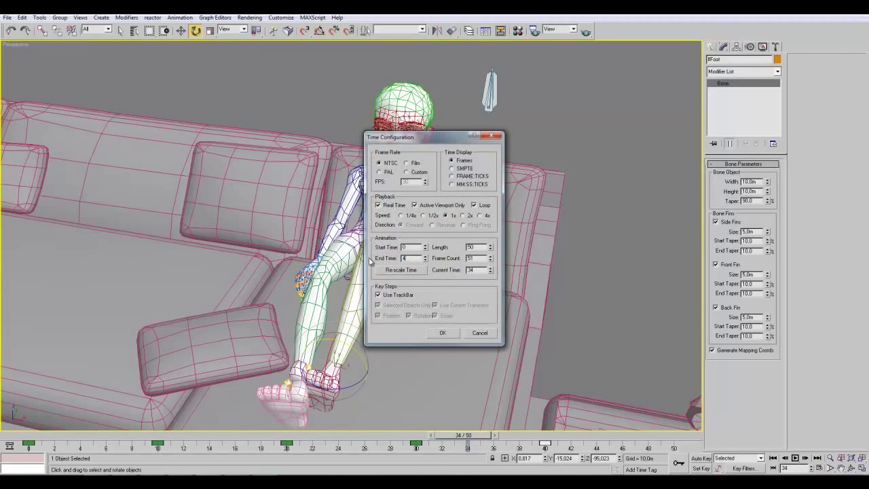
left_click(442, 333)
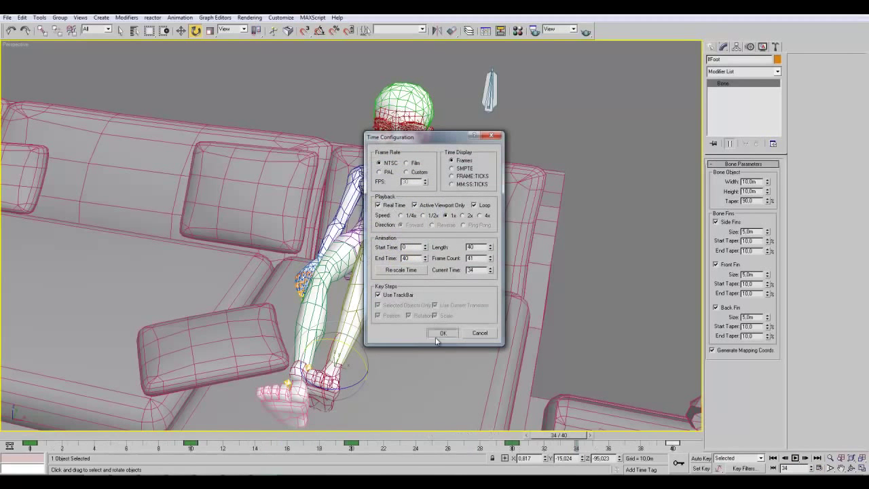
left_click(794, 459)
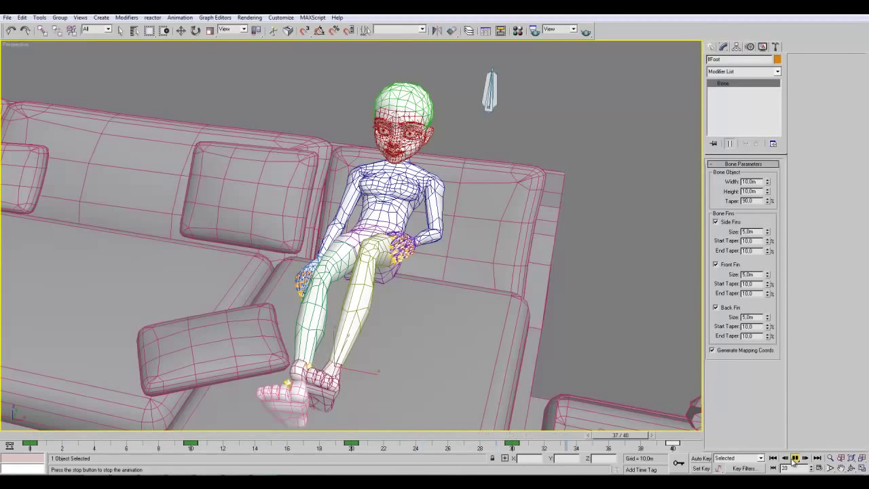
View lfFoot's curves in the mini curve editor, close it, replay the foot animation and return to frame 0.
left_click(11, 448)
key("e")
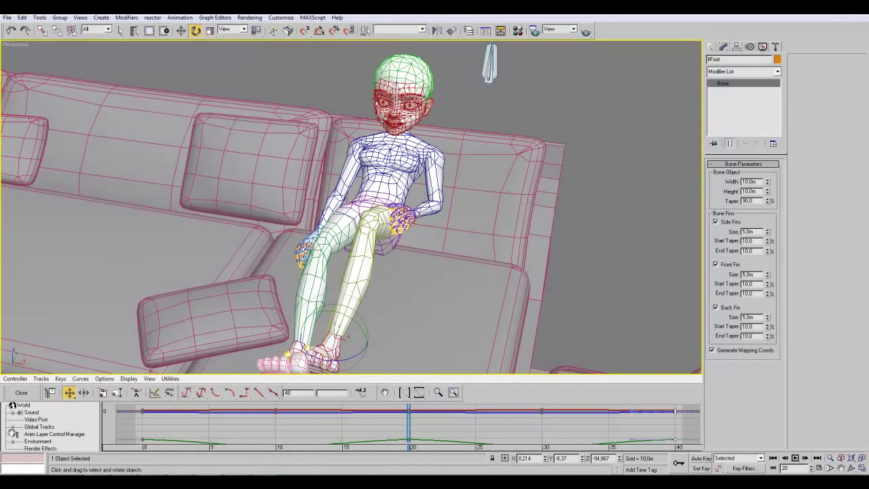
left_click(10, 395)
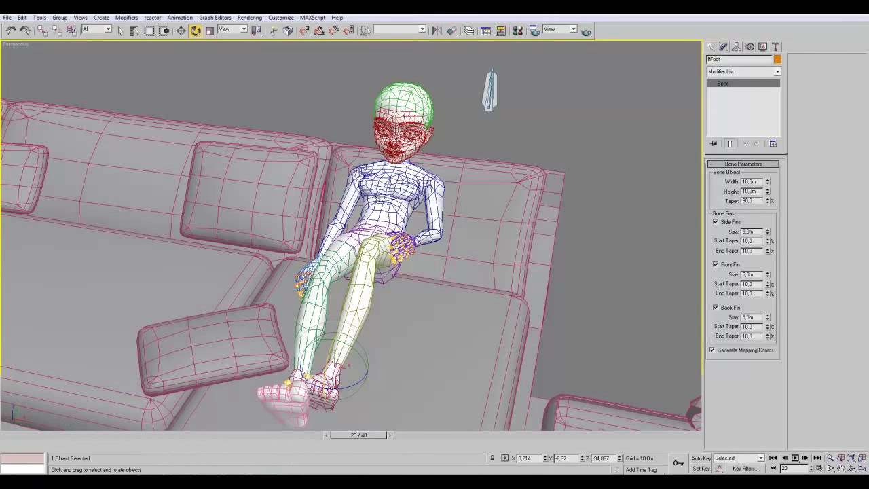
left_click_drag(354, 435, 40, 434)
left_click(796, 459)
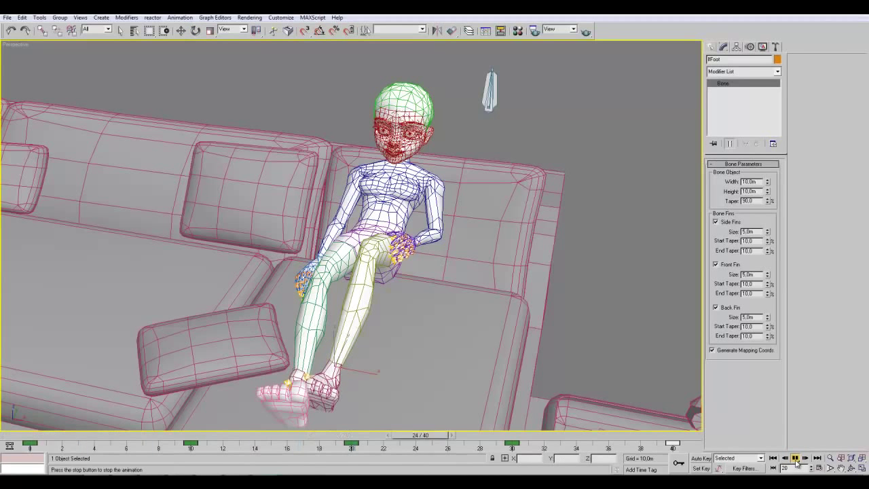
left_click(796, 462)
left_click_drag(239, 436, 44, 436)
Select the lfHand bone and adjust its rotation at frame 0 to about X -54, Y -36 and Z -82.
key("h")
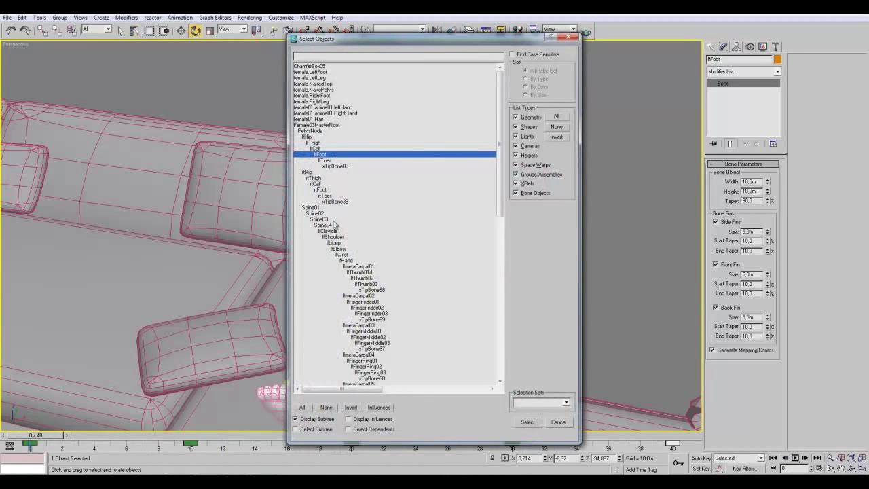
left_click(347, 260)
double_click(367, 263)
left_click_drag(407, 248, 409, 238)
mouse_move(460, 301)
middle_mouse_down()
mouse_move(413, 302)
mouse_move(406, 315)
middle_mouse_up()
left_click_drag(385, 249, 388, 246)
mouse_move(433, 319)
middle_mouse_down("alt")
mouse_move(455, 321)
mouse_move(428, 324)
middle_mouse_up("alt")
scroll(424, 327, "up", 4)
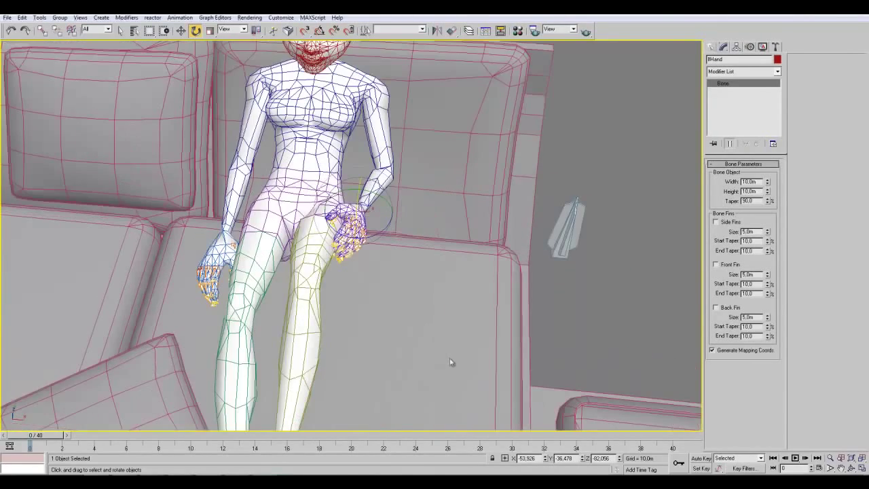
Turn on Auto Key and keyframe lfHand at frame 7 with a rotation of about X -62, Y -38 and Z -73.
left_click(701, 458)
left_click_drag(85, 438, 142, 436)
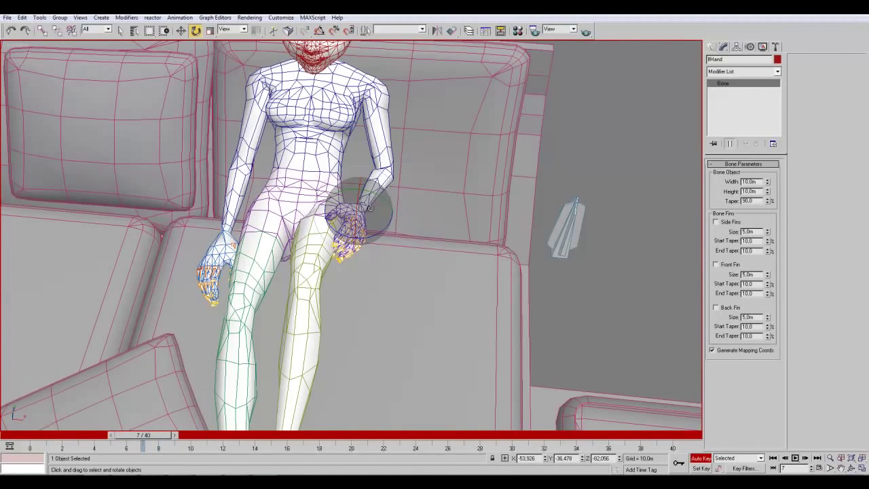
left_click_drag(373, 222, 364, 205)
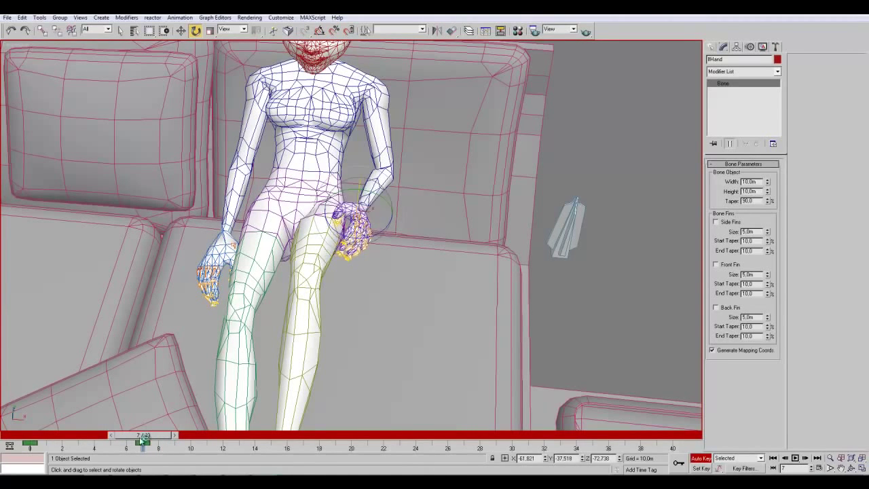
Keyframe further slight lfHand rotations at frames 11, 16 and 20, and return to frame 0.
left_click_drag(143, 435, 206, 435)
key("e")
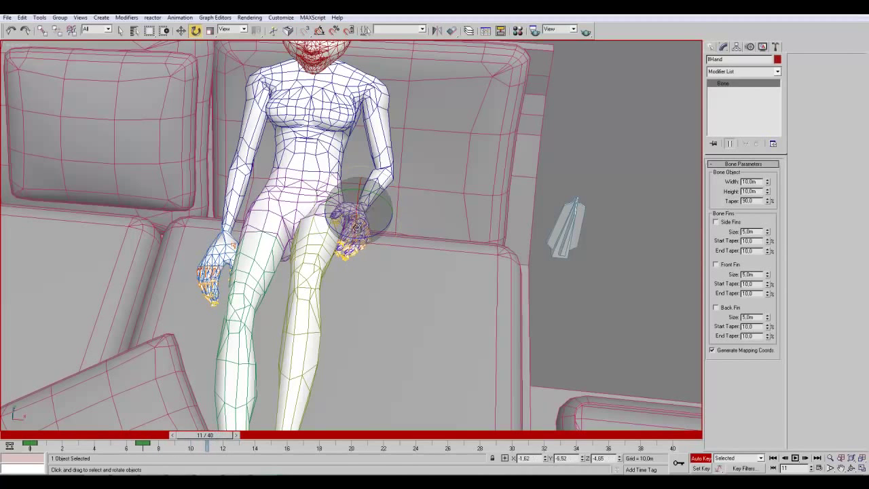
key("q")
left_click_drag(220, 438, 298, 435)
key("e")
left_click_drag(372, 218, 379, 224)
left_click_drag(282, 435, 343, 435)
left_click_drag(360, 221, 362, 222)
left_click_drag(364, 438, 27, 438)
Turn off Auto Key, play the hand animation and go back to frame 0.
key("n")
left_click(795, 459)
left_click(796, 458)
left_click_drag(596, 438, 27, 437)
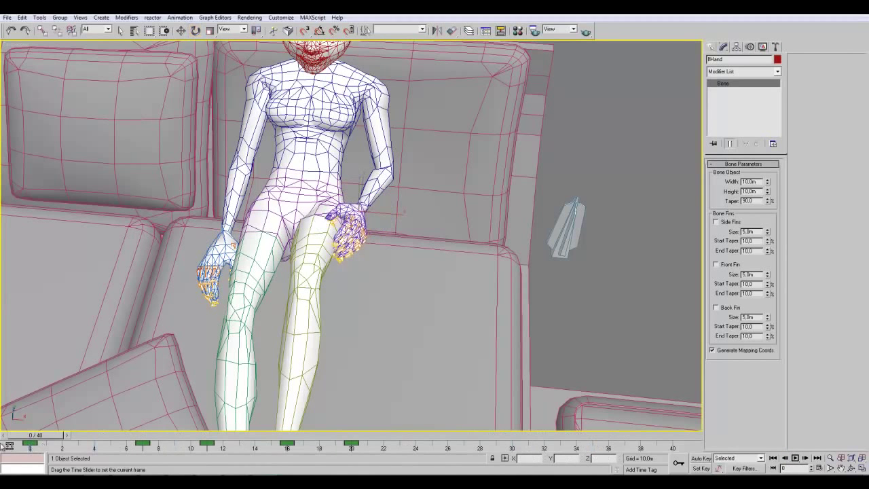
Slow the hand movement by moving lfHand's last three keys to frames 14, 21 and 30, and play it.
left_click_drag(351, 444, 448, 444)
left_click_drag(287, 444, 336, 444)
left_click_drag(208, 444, 255, 444)
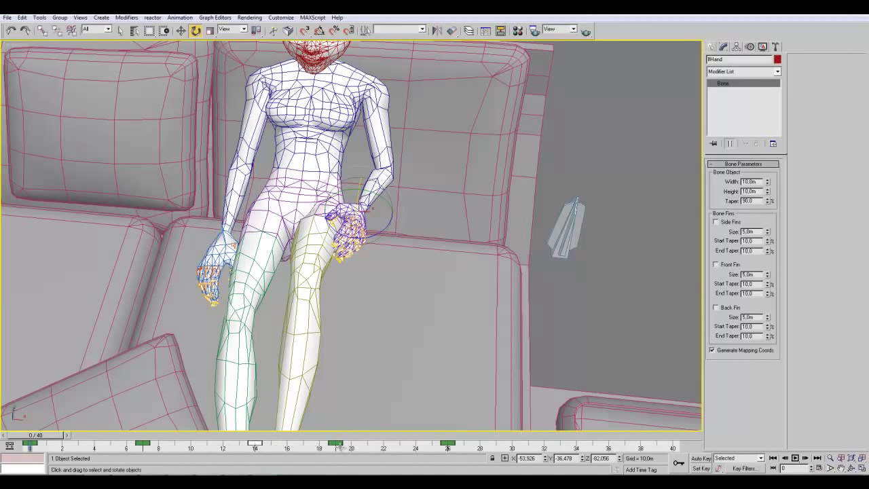
left_click_drag(339, 444, 368, 445)
left_click_drag(448, 445, 519, 445)
left_click(796, 458)
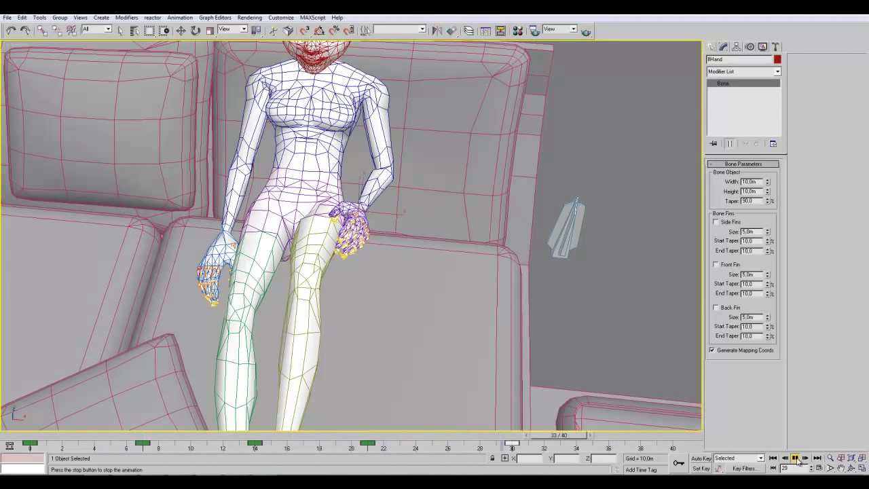
left_click(796, 459)
key("e")
Delete all of lfHand's keyframes from the timeline.
left_click_drag(388, 449, 192, 445)
left_click_drag(461, 455, 5, 446)
key("Delete")
Keyframe lfHand at frame 12 with Auto Key, using a rotation of about X -49, Y -46 and Z -90.
mouse_move(201, 438)
left_mouse_down()
mouse_move(139, 438)
mouse_move(214, 439)
left_mouse_up()
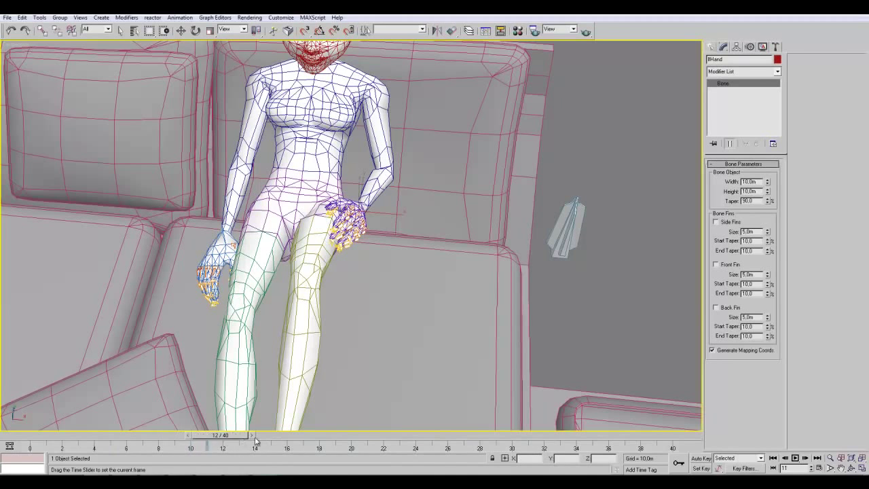
key("e")
left_click(701, 459)
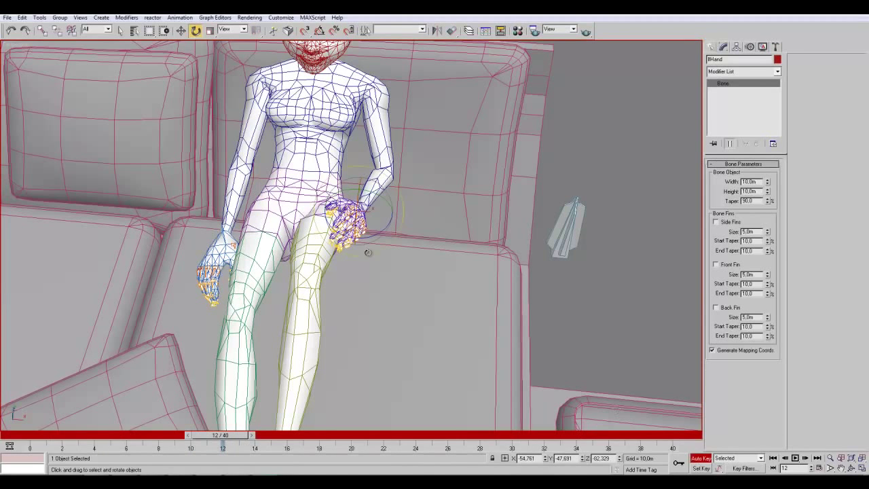
left_click_drag(359, 223, 355, 235)
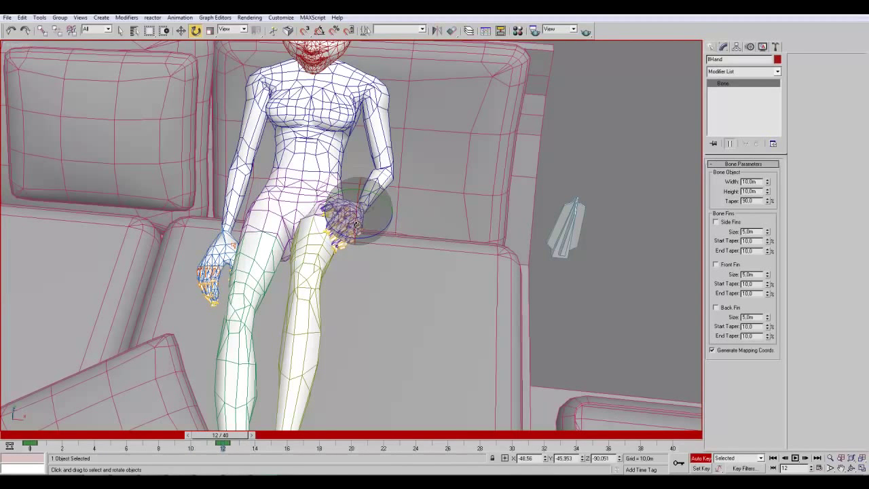
left_click(702, 460)
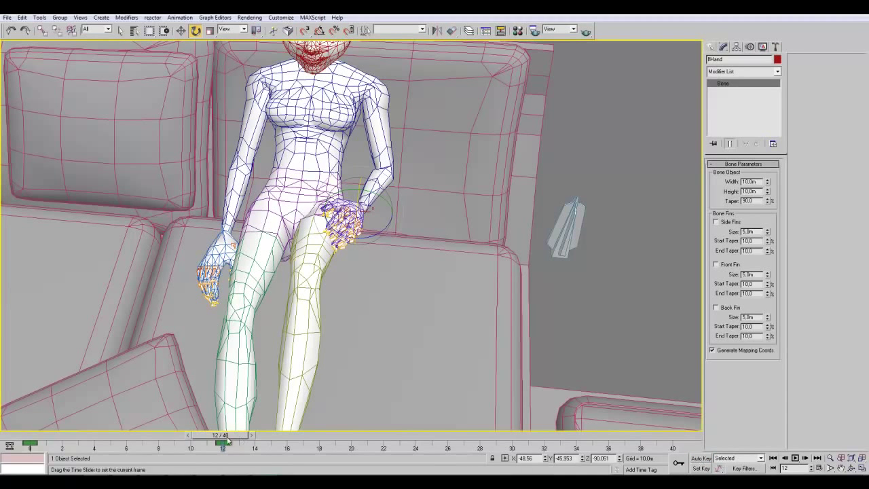
Play the two-key lfHand animation and return to frame 0.
left_click_drag(240, 438, 51, 438)
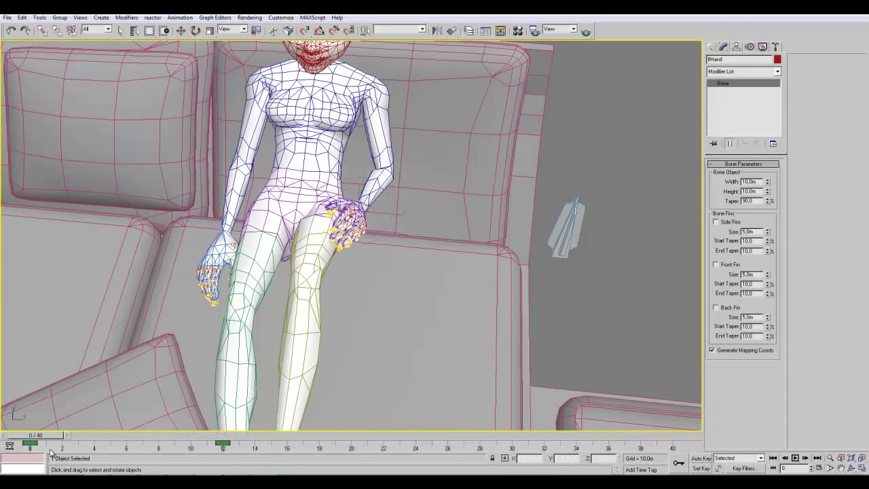
left_click(797, 460)
left_click_drag(531, 438, 45, 437)
Copy lfHand's frame 0 and 12 keys to frames 22 and 34 and its first key to frame 40, and play the loop.
left_click_drag(255, 445, 222, 448)
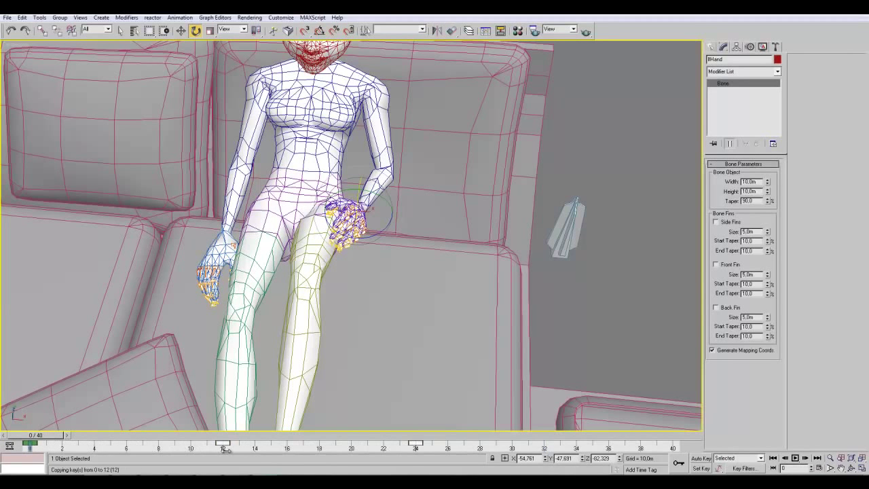
left_click_drag(226, 450, 378, 455, "shift")
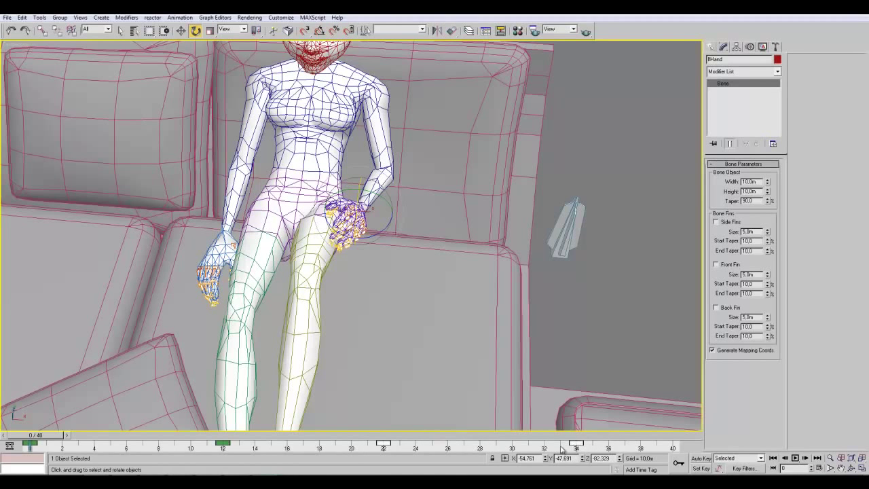
left_click_drag(31, 445, 448, 444, "shift")
left_click_drag(671, 469, 672, 443, "shift")
left_click(795, 458)
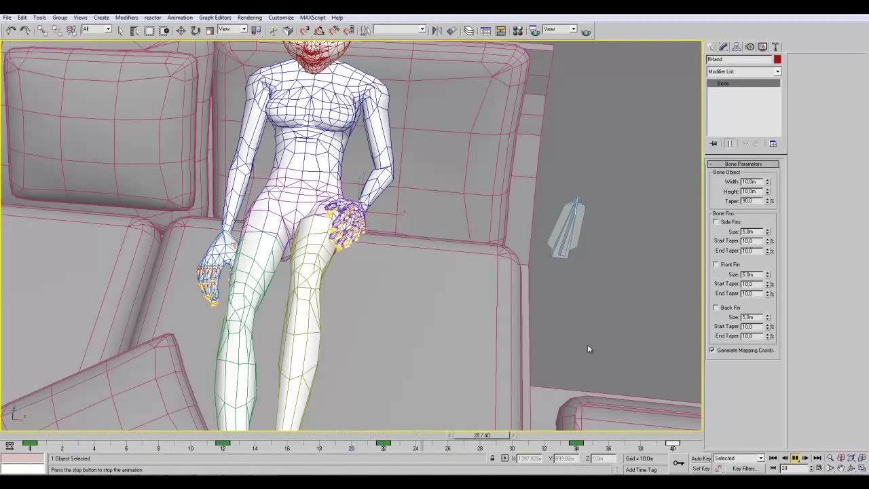
left_click(795, 458)
left_click_drag(298, 437, 18, 439)
Select the Spine01 bone and switch to the Spine04 bone from the scene's object list.
middle_click_drag(386, 255, 395, 297)
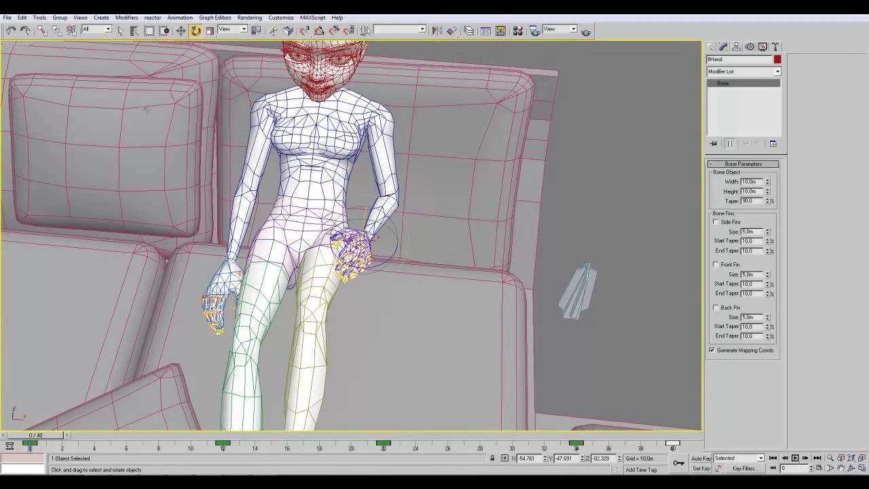
left_click(134, 31)
double_click(326, 149)
left_click_drag(305, 227, 305, 227)
left_click(133, 31)
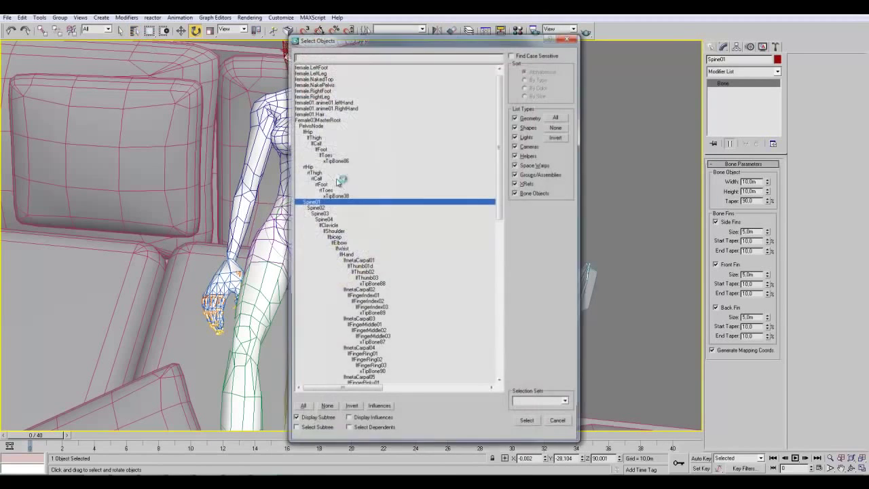
double_click(326, 217)
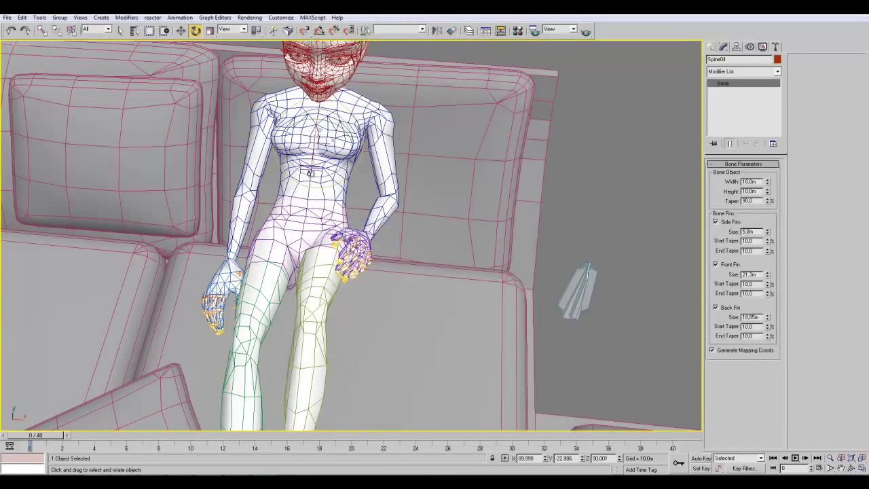
left_click_drag(312, 156, 311, 157)
Try scaling the Spine04 chest bone and undo the scaling.
middle_click_drag(310, 157, 253, 157, "alt")
left_click(211, 31)
left_click_drag(445, 195, 414, 146)
key("ctrl+z")
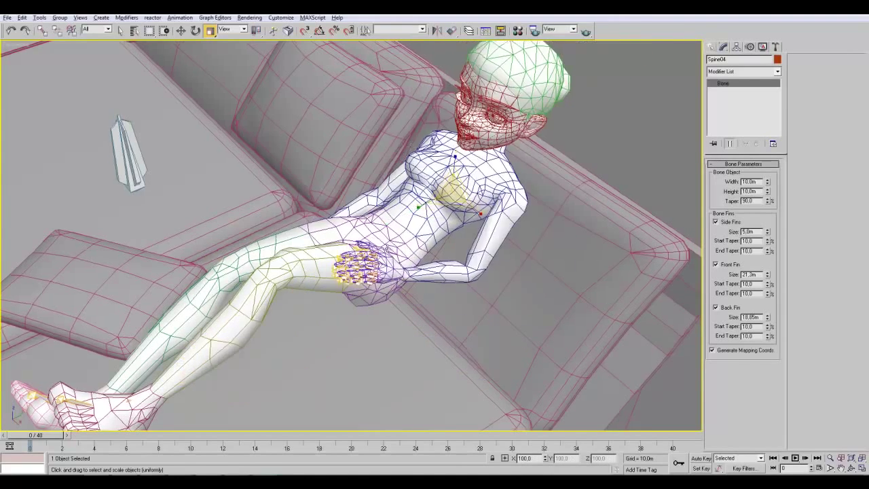
middle_click_drag(91, 112, 156, 66, "alt")
left_click(194, 32)
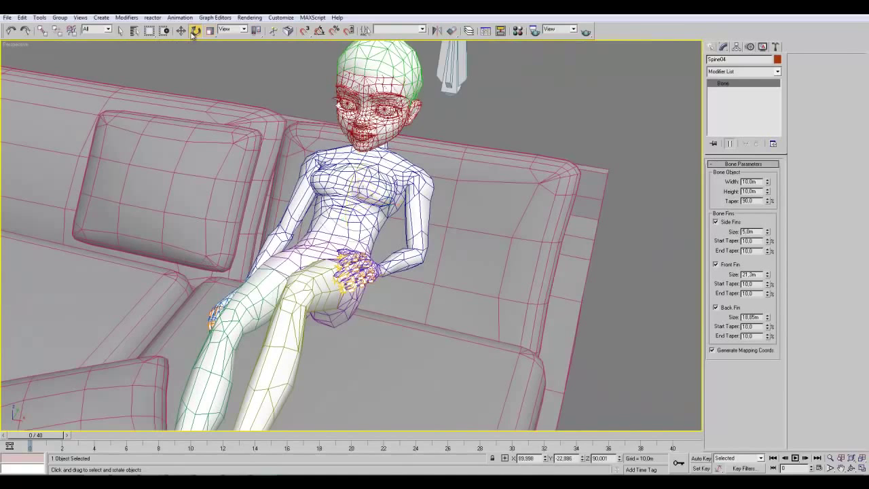
middle_click_drag(285, 231, 313, 231, "alt")
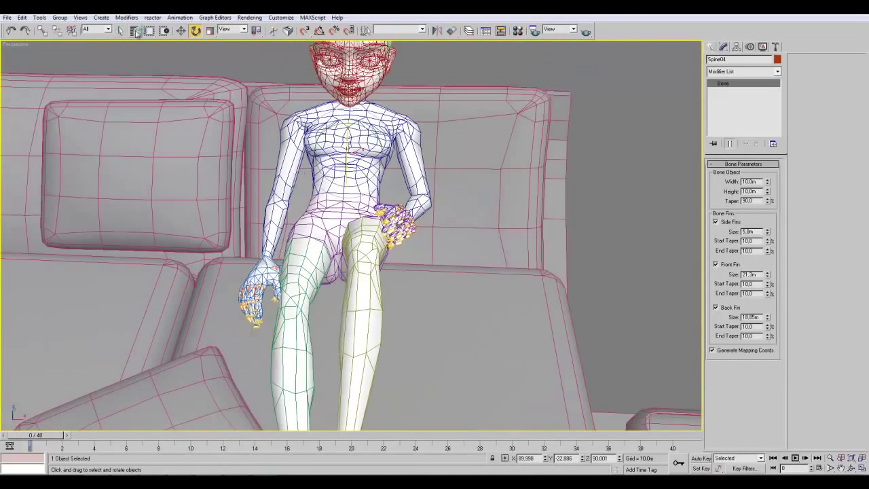
Select the Head bone and keyframe a slight head tilt at frame 11 with Auto Key, returning to frame 0.
key("h")
left_click_drag(500, 201, 516, 283)
left_click(348, 266)
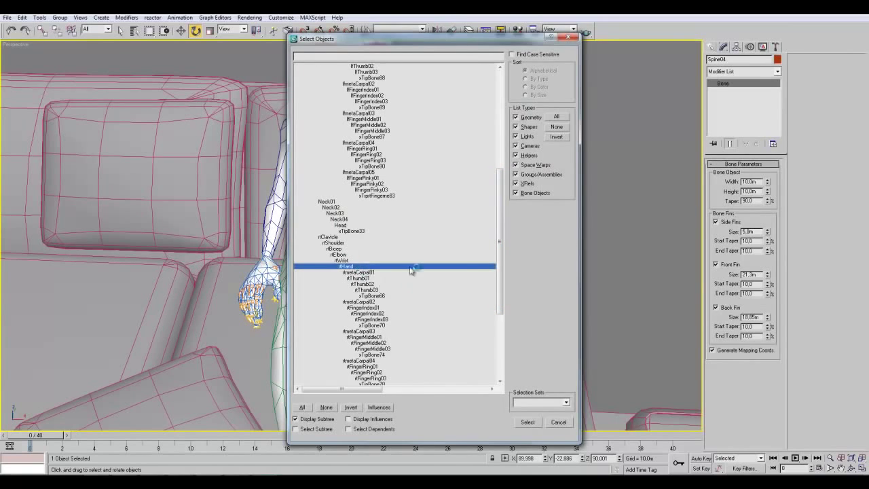
double_click(340, 226)
middle_click_drag(443, 212, 353, 229, "alt")
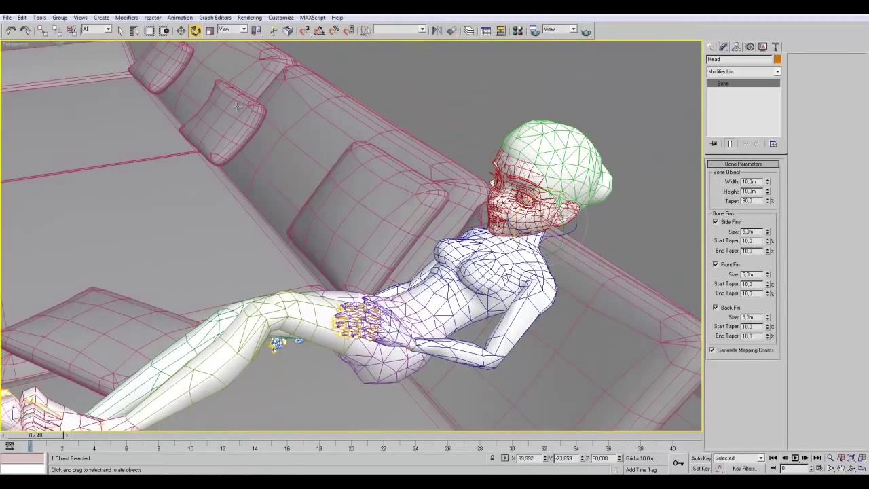
left_click(700, 457)
left_click_drag(59, 441, 237, 442)
left_click_drag(519, 215, 517, 221)
left_click_drag(191, 434, 15, 446)
key("e")
left_click(701, 458)
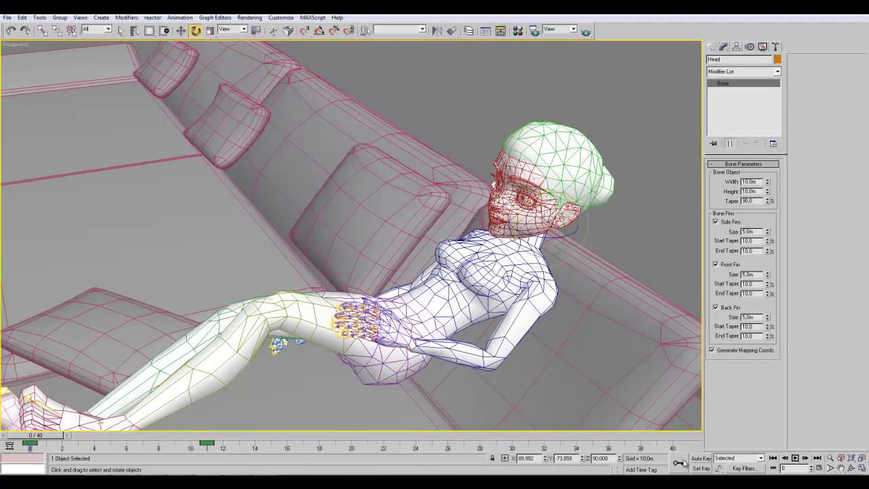
Copy Head's frame 0 and 11 keys to frames 20 and 31 and the start key to frame 40, and play the loop.
left_click_drag(30, 446, 352, 446, "shift")
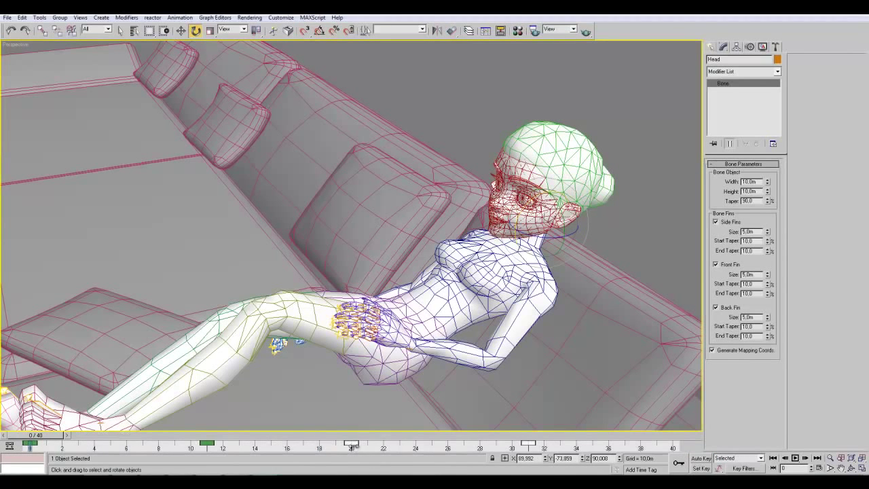
left_click_drag(352, 444, 670, 445, "shift")
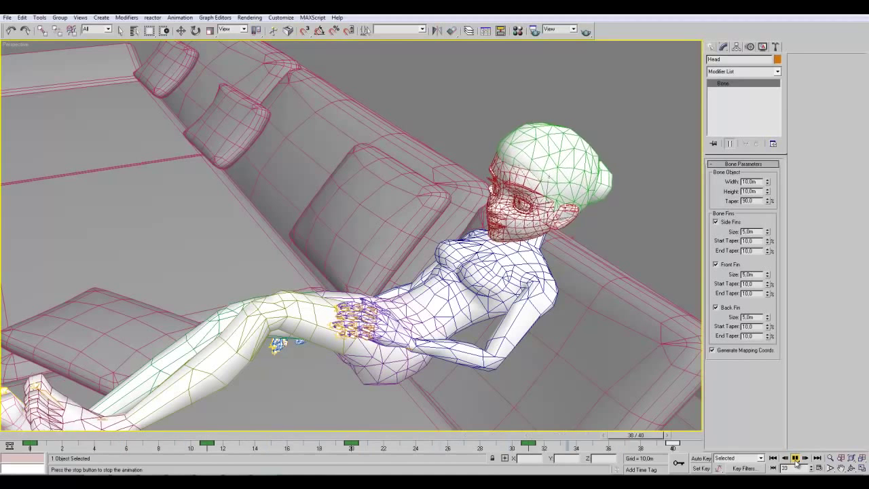
key("Escape")
left_click_drag(589, 436, 31, 438)
Play the avatar's combined animation with the sofa in view, return to frame 0 and clear the selection.
scroll(532, 259, "down", 7)
middle_click_drag(389, 301, 632, 235)
left_click(795, 458)
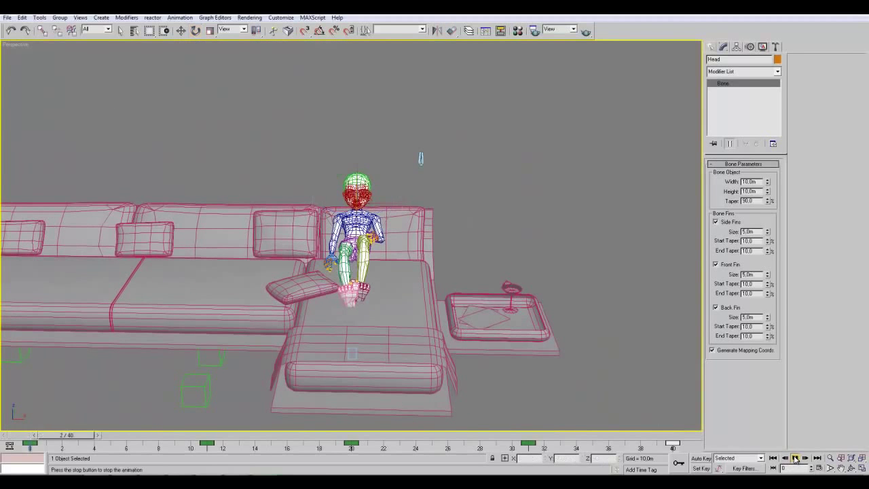
left_click(795, 458)
left_click_drag(251, 435, 31, 436)
scroll(193, 143, "down", 6)
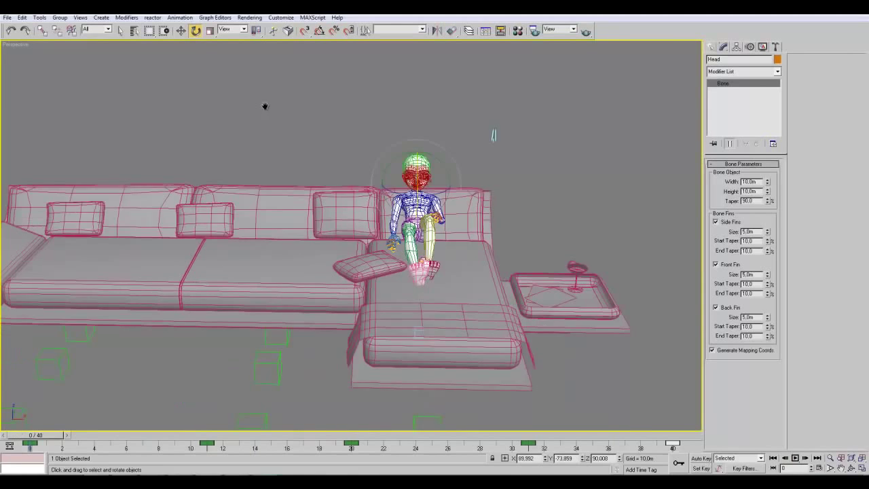
left_click(244, 126)
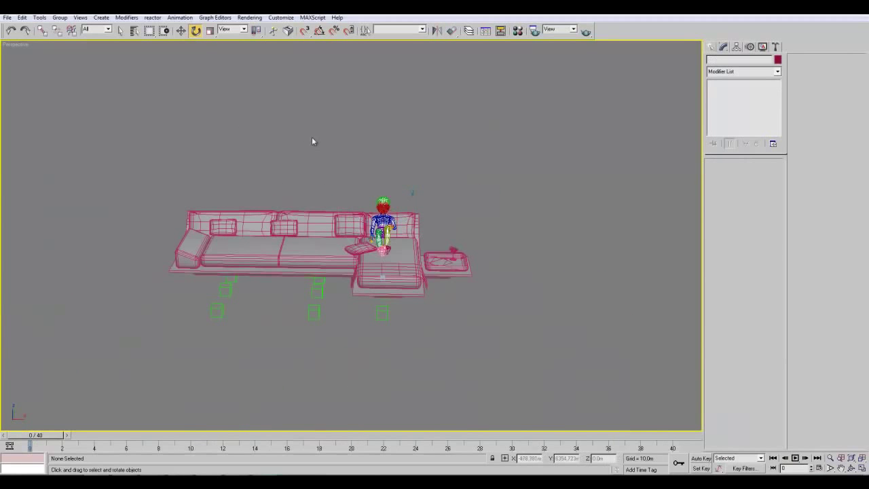
Look through the third seat's Pitcher03 and Catcher03 nodes in the object list and select Seat03.Resting.
left_click(134, 32)
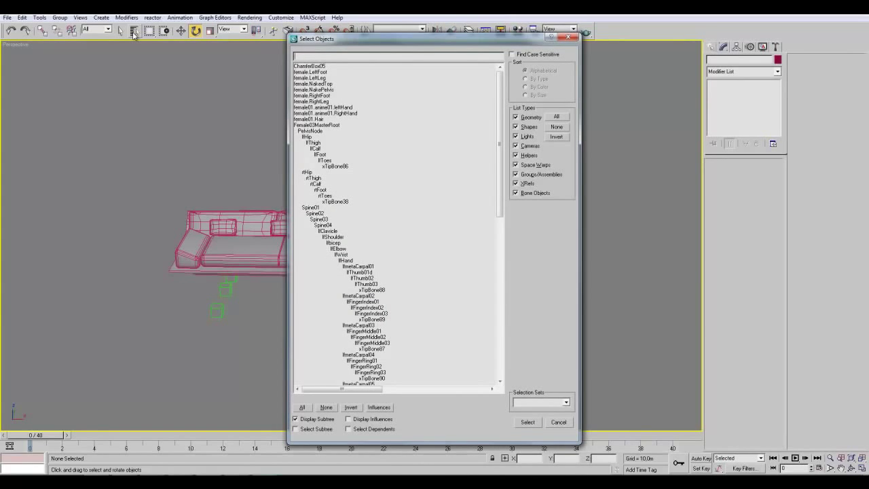
left_click_drag(499, 160, 499, 322)
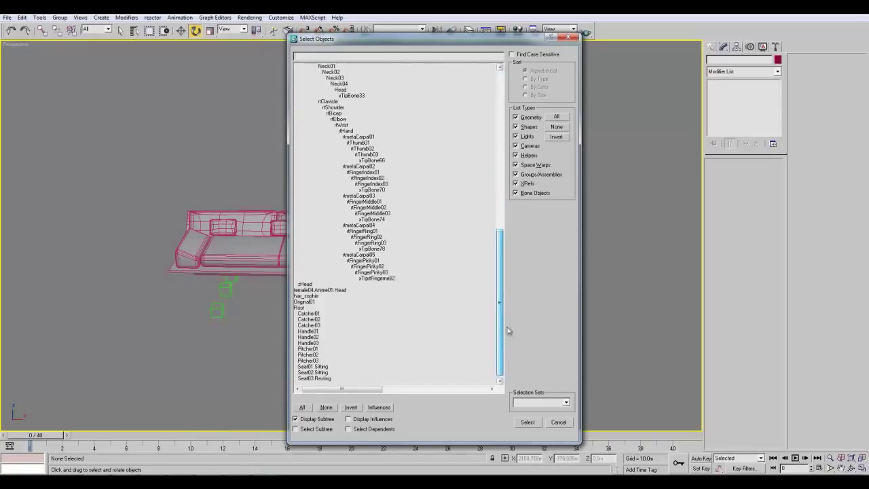
left_click(318, 378)
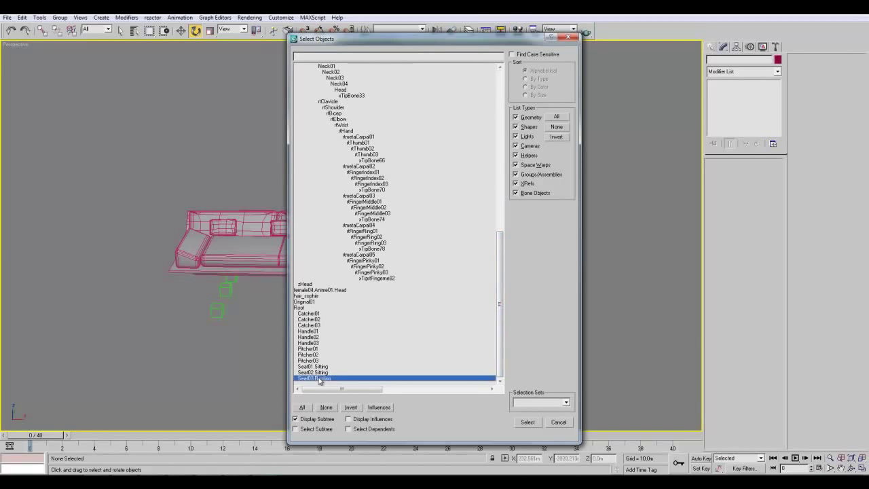
left_click(314, 360)
left_click(326, 326)
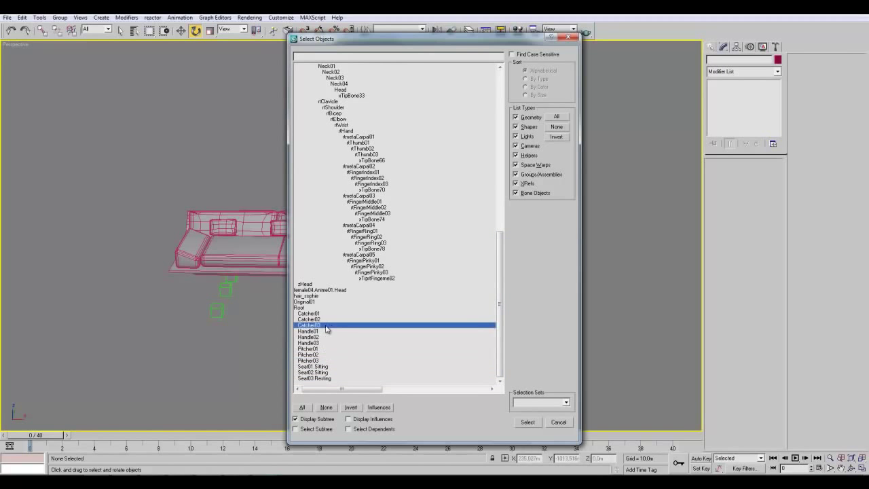
double_click(320, 379)
scroll(344, 336, "up", 3)
Select the Root node, start exporting only the selection, and browse to the export folder inside Couch_final.
left_click(134, 30)
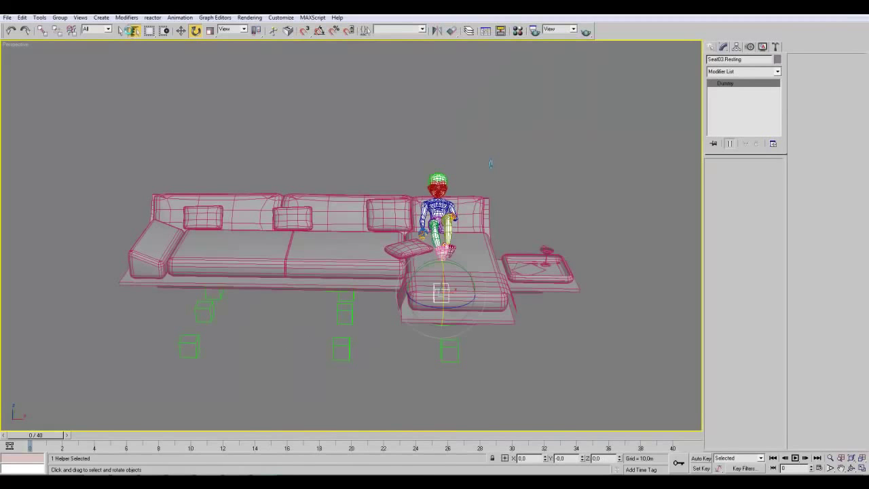
double_click(313, 311)
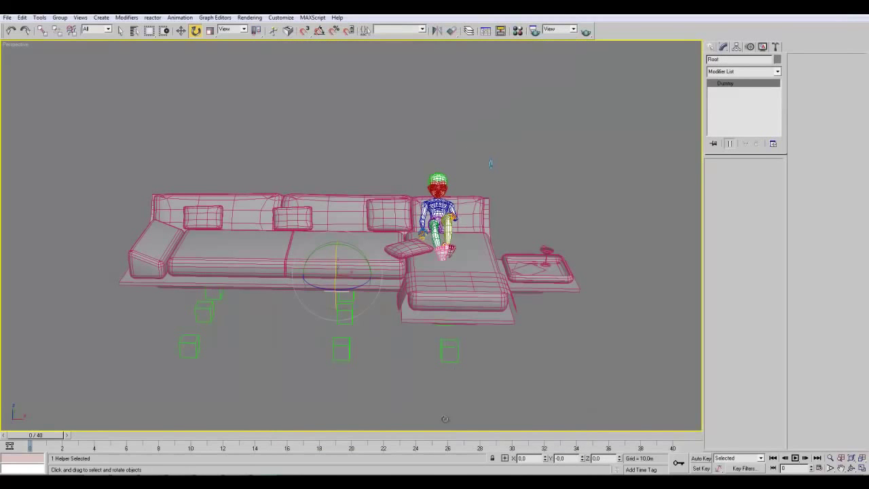
left_click(7, 17)
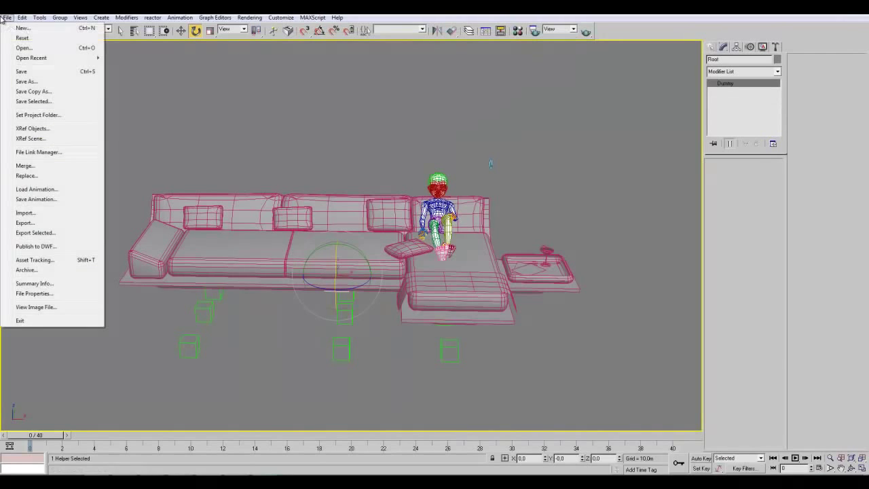
left_click(33, 232)
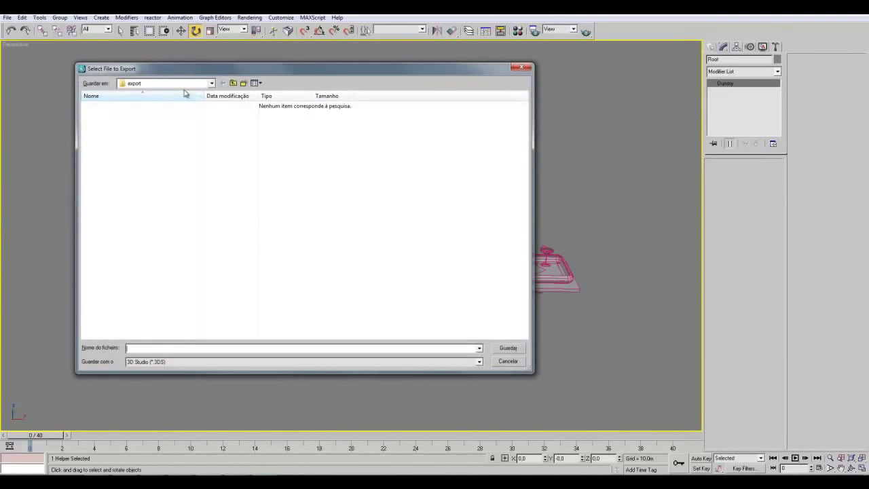
left_click(173, 83)
left_click(151, 143)
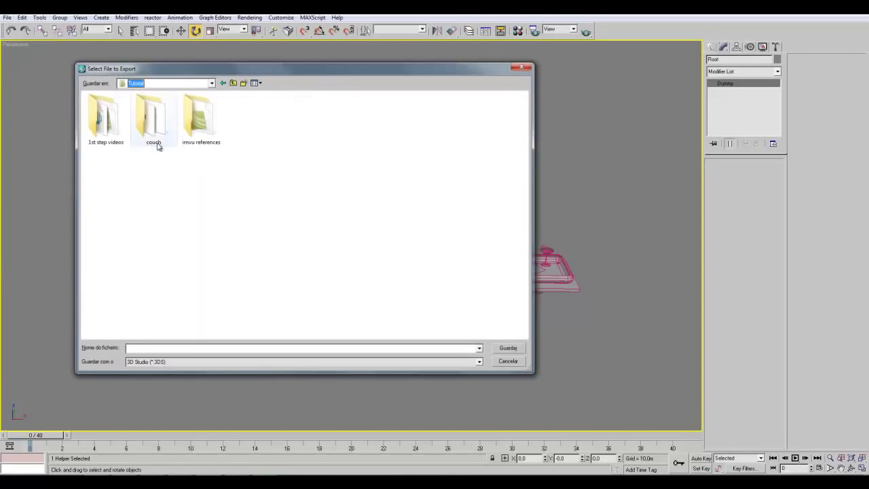
double_click(152, 135)
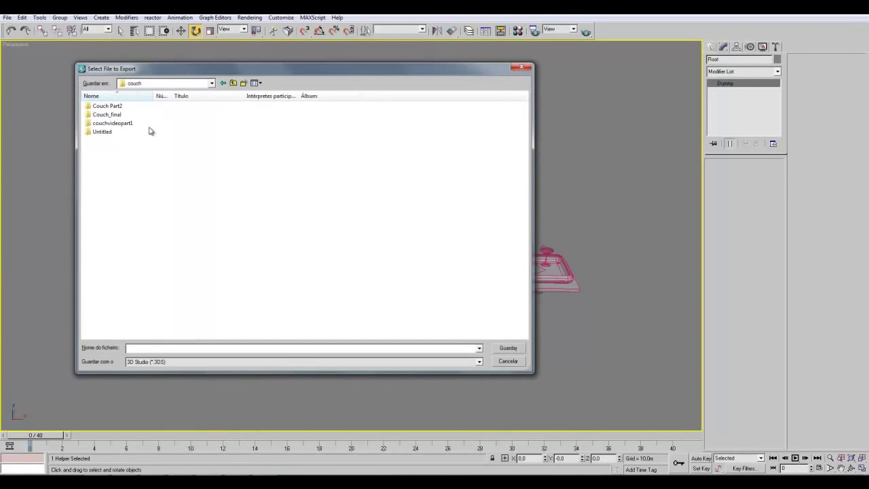
double_click(116, 115)
double_click(125, 114)
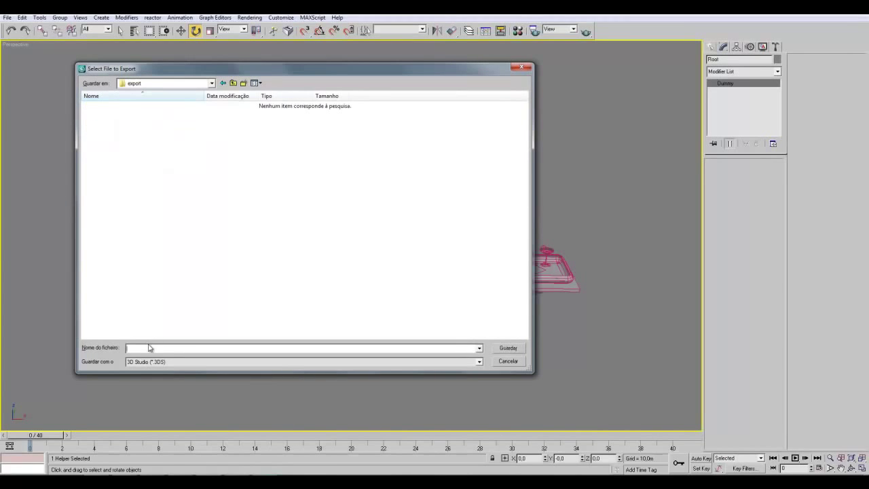
Name the export file root01 and export the Cal3D skeleton with all Root child nodes checked, including Seat03.Resting.
type("root")
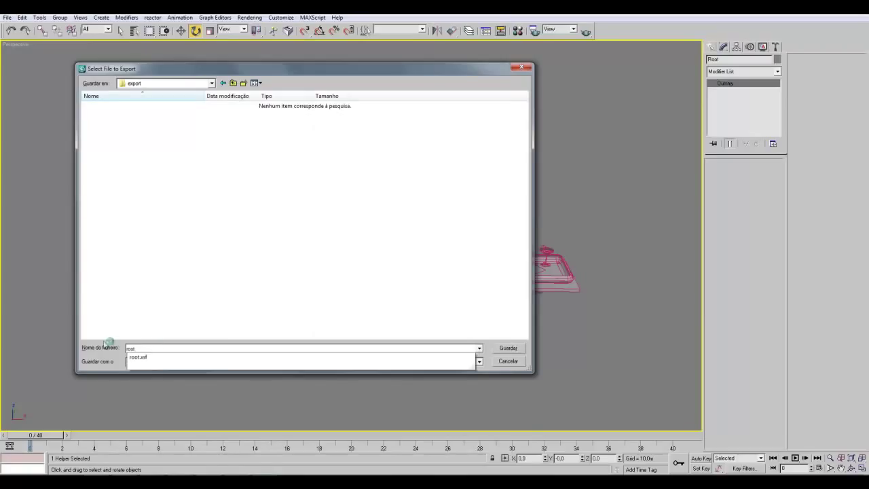
type("01")
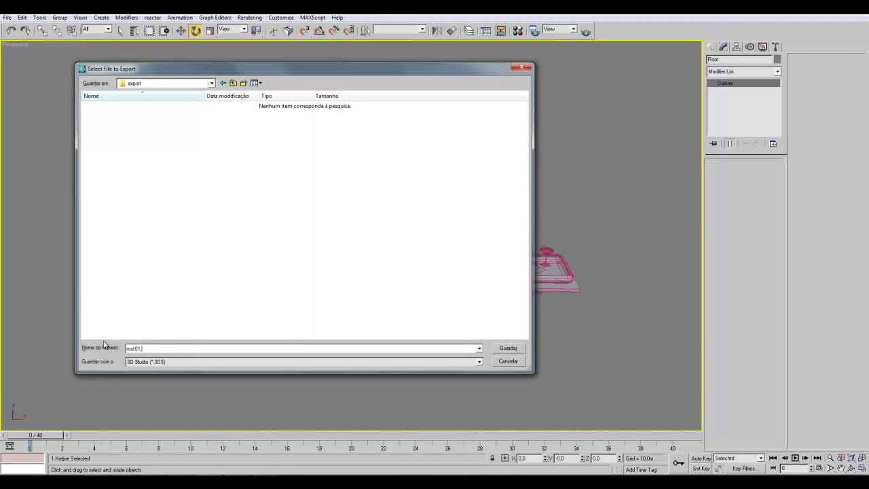
key("Return")
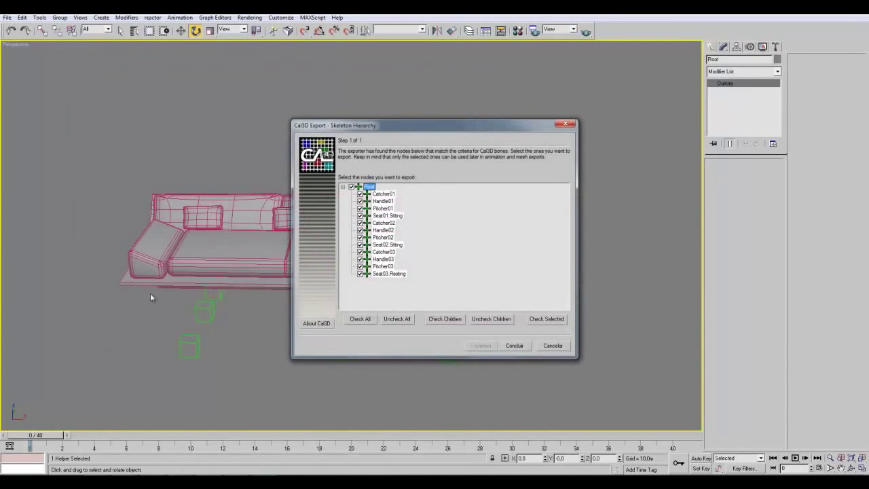
left_click(392, 274)
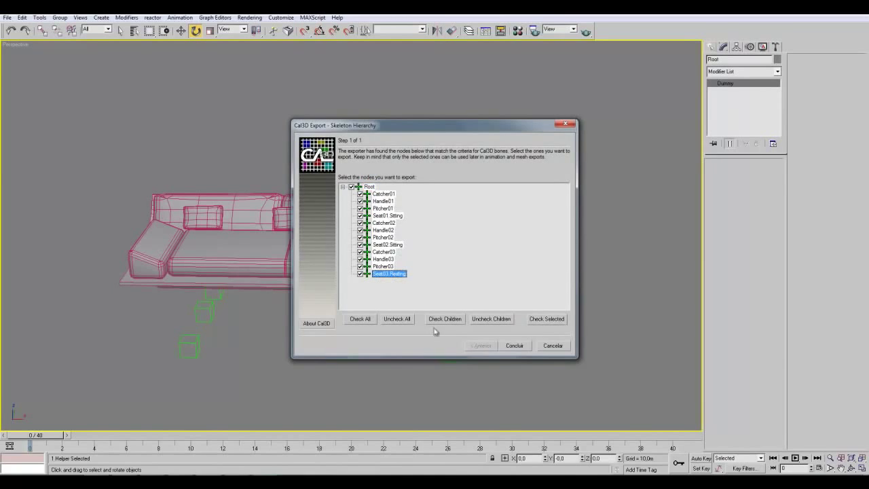
left_click(514, 346)
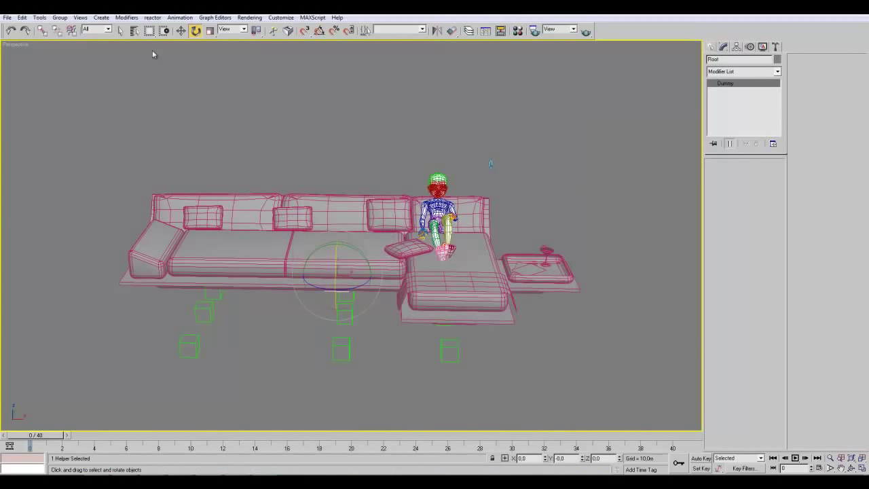
Select the avatar's Female03MasterRoot node by name and check the selection in the object list.
left_click(134, 30)
left_click_drag(501, 299, 501, 141)
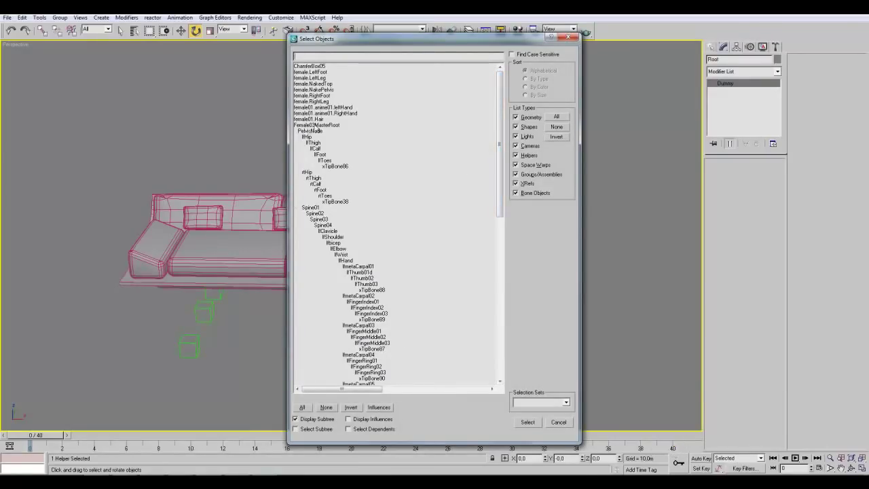
mouse_move(500, 146)
left_mouse_down()
mouse_move(496, 332)
mouse_move(499, 163)
left_mouse_up()
double_click(330, 125)
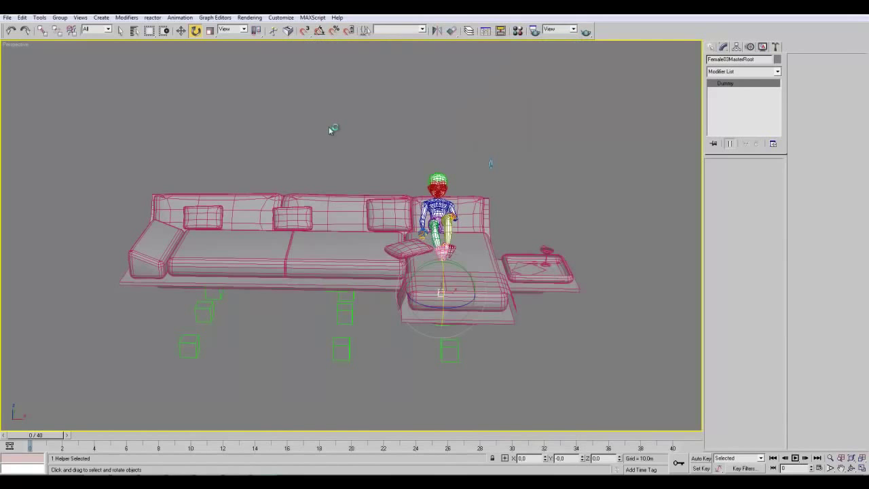
left_click(134, 30)
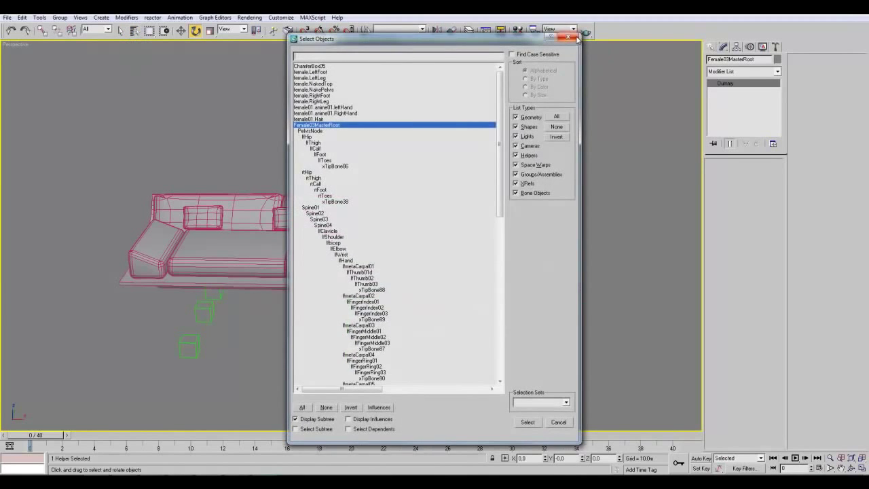
left_click(577, 38)
Start exporting the avatar's animation to the export folder as resting_pose.xaf.
left_click(7, 17)
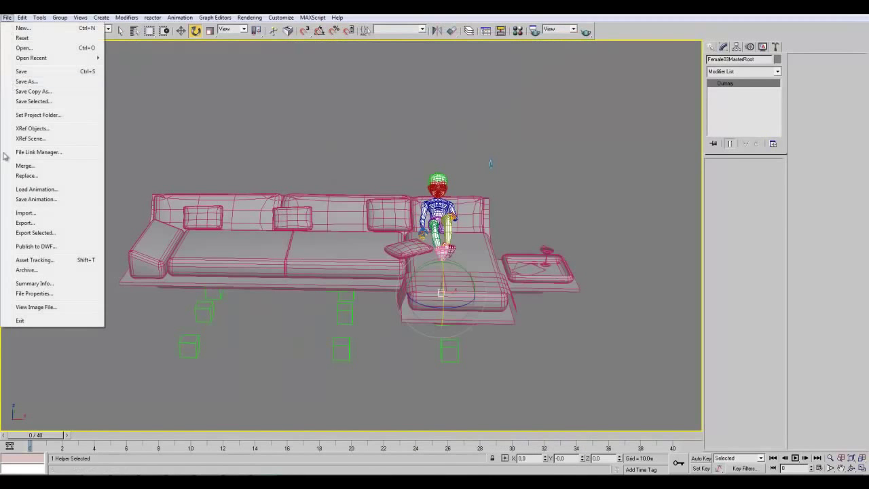
left_click(31, 223)
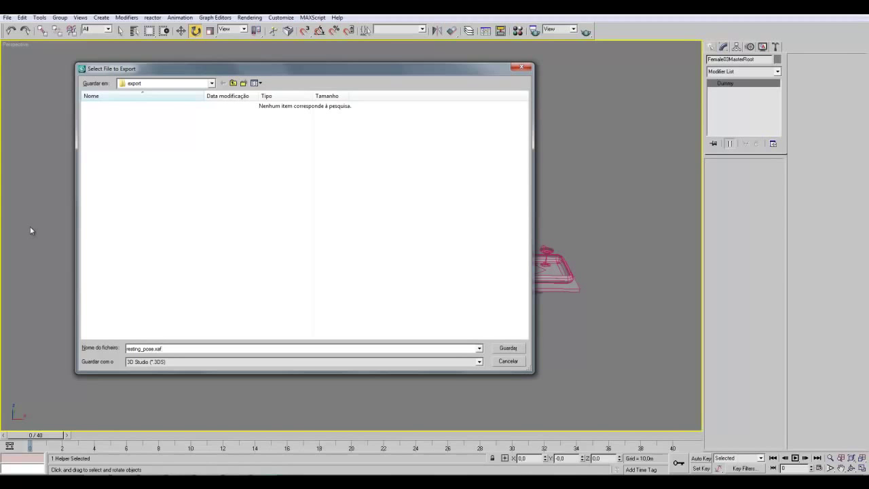
left_click(519, 347)
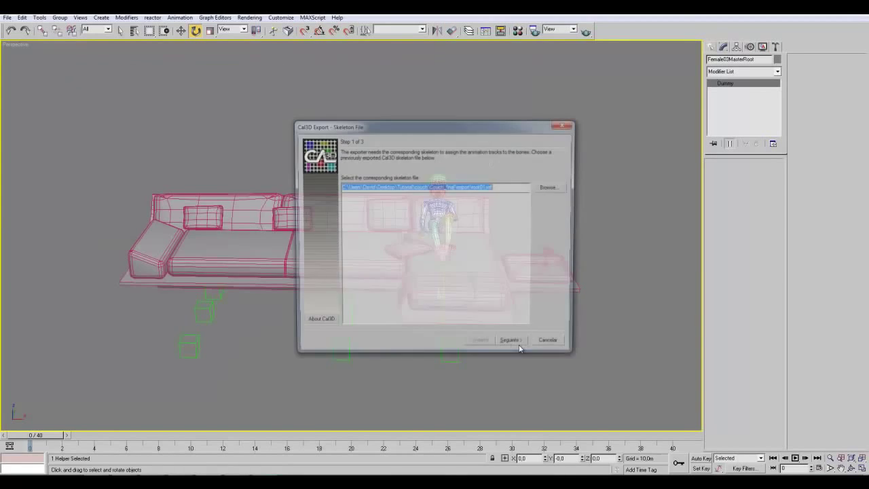
left_click_drag(455, 129, 299, 127)
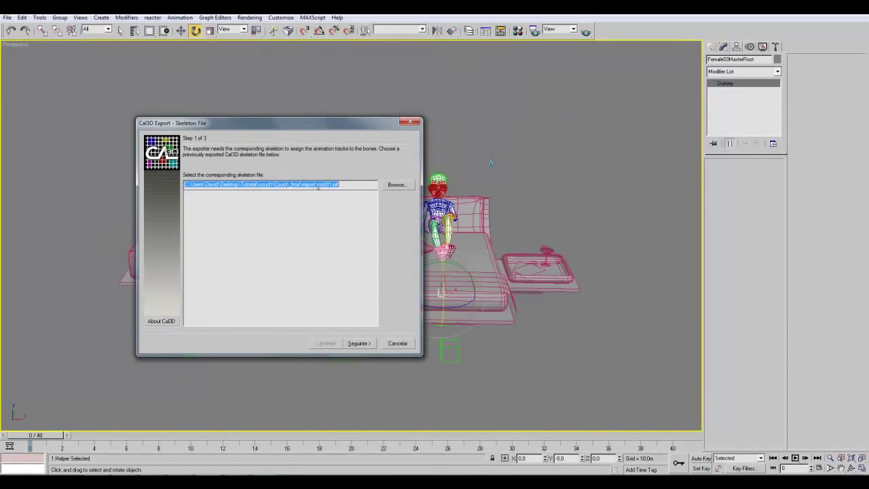
Browse for the corresponding skeleton file to the Female04 idle standing pose folder inside imvu references.
left_click(395, 185)
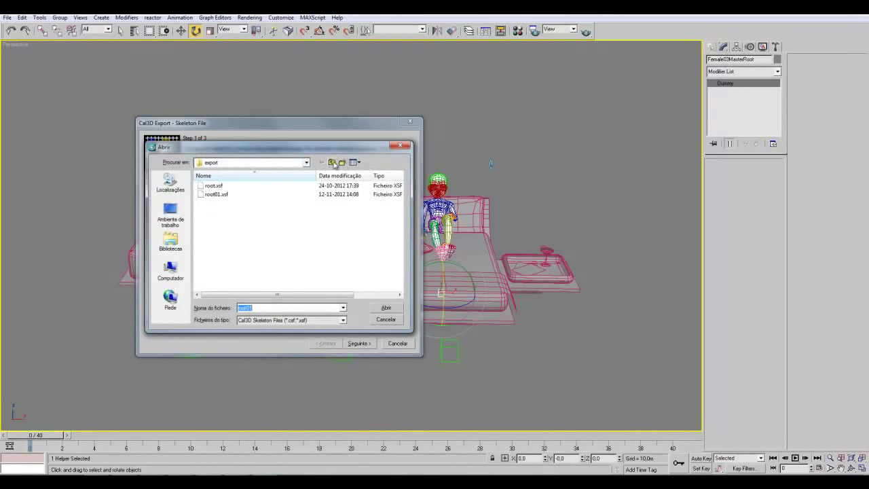
left_click(332, 163)
left_click(333, 163)
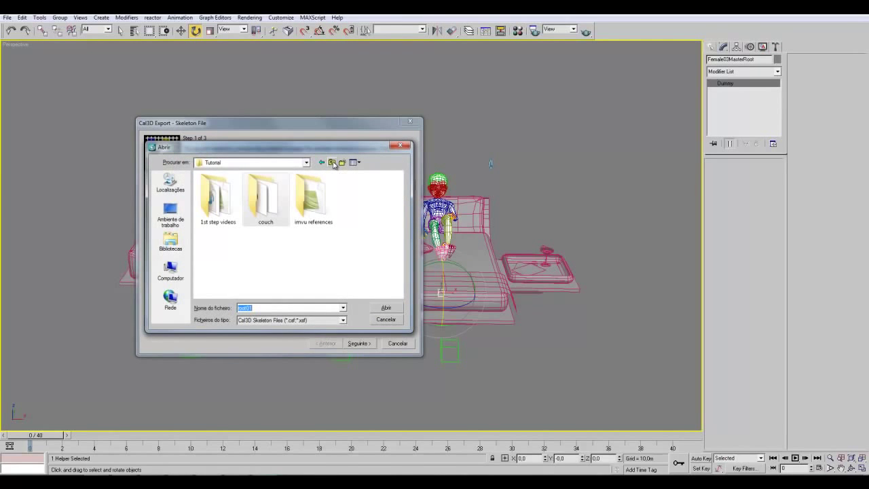
double_click(311, 204)
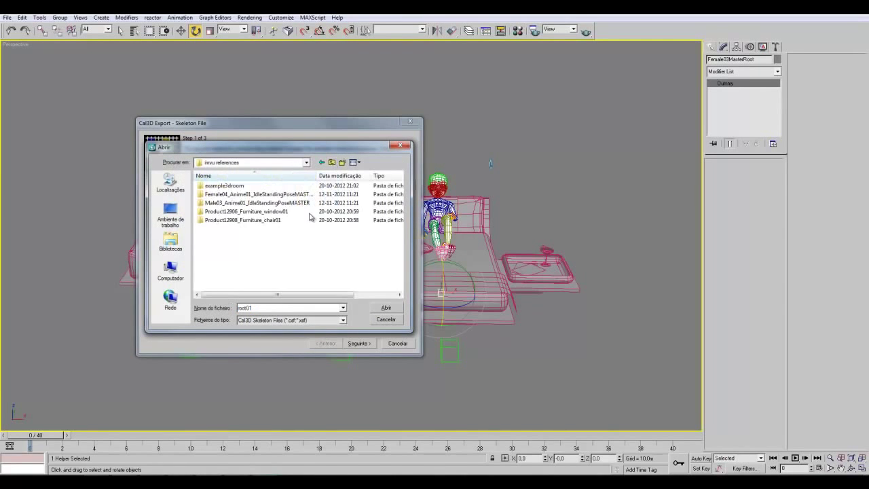
double_click(262, 195)
left_click(342, 163)
key("Return")
key("Delete")
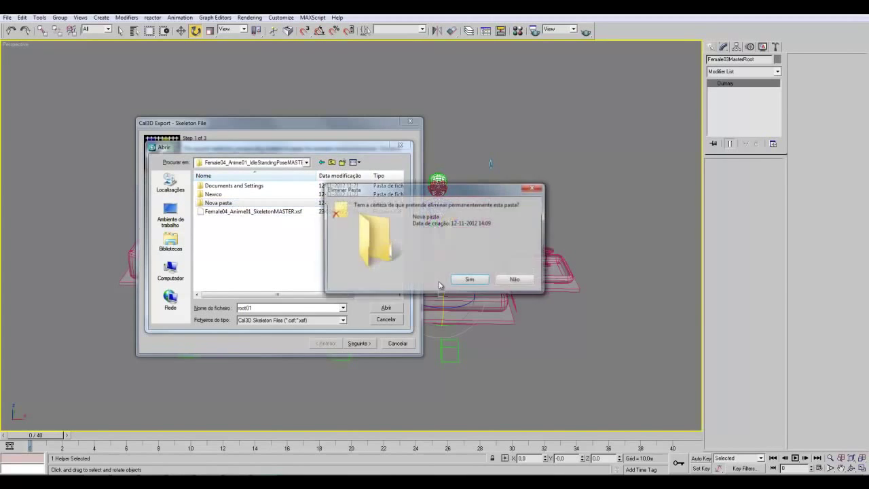
key("Return")
left_click(334, 162)
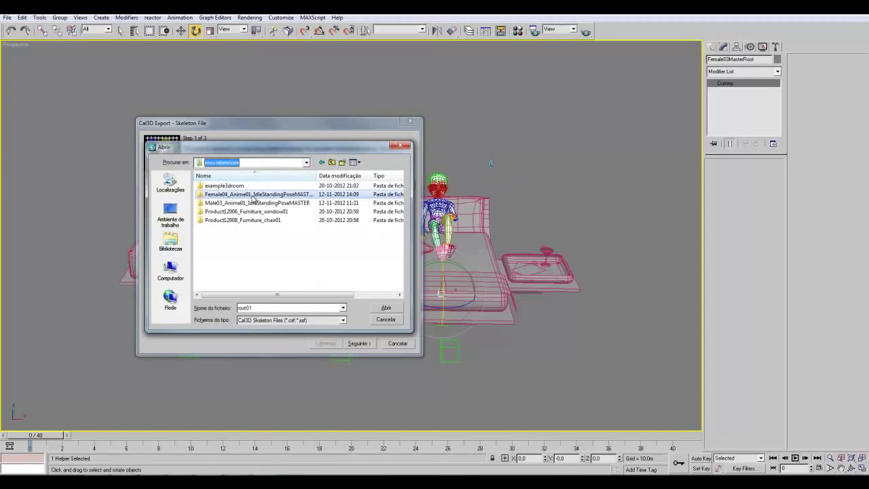
double_click(273, 197)
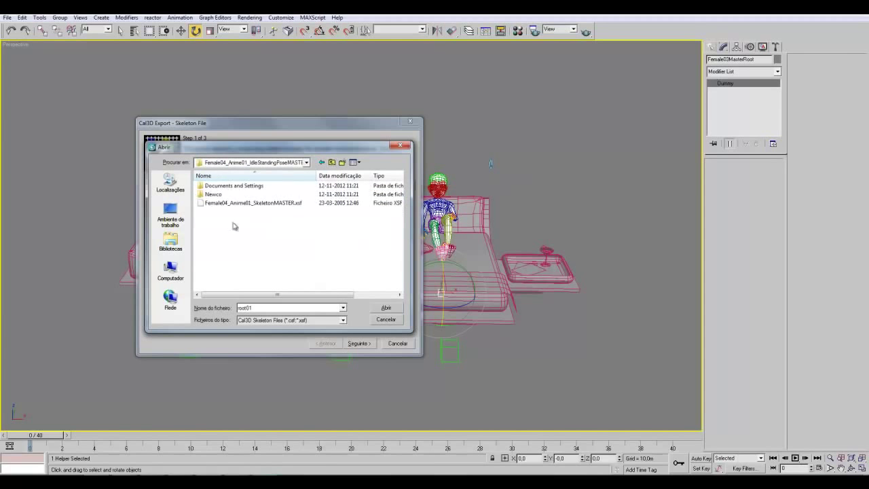
Assign Female04_Anime01_SkeletonMASTER.xsf as the skeleton and export all bones for frames 0 to 40 at 30 frames per second.
double_click(266, 204)
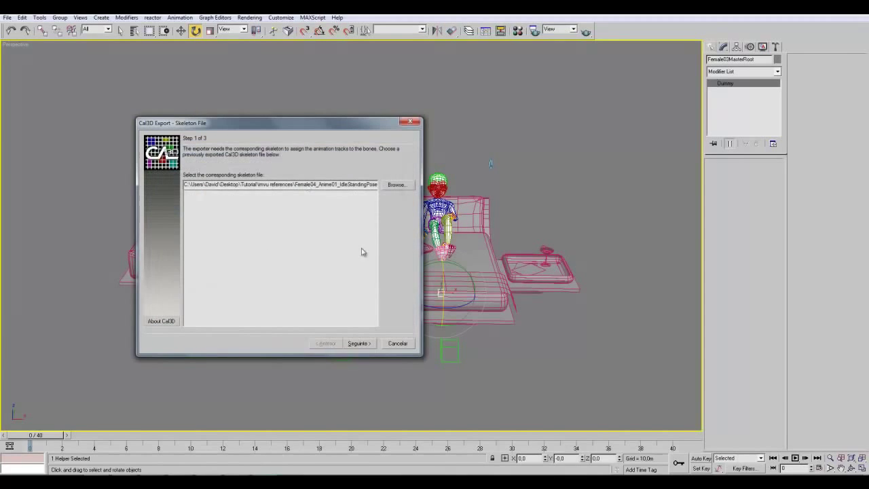
left_click(368, 347)
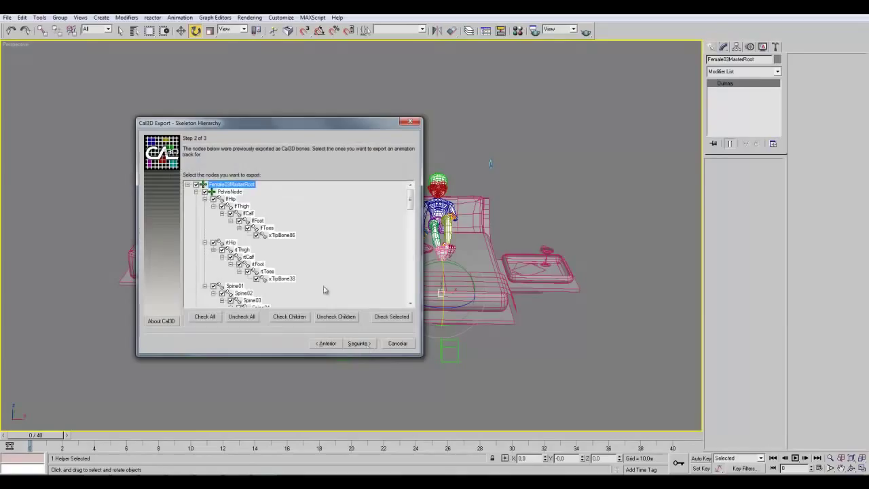
left_click_drag(407, 204, 408, 309)
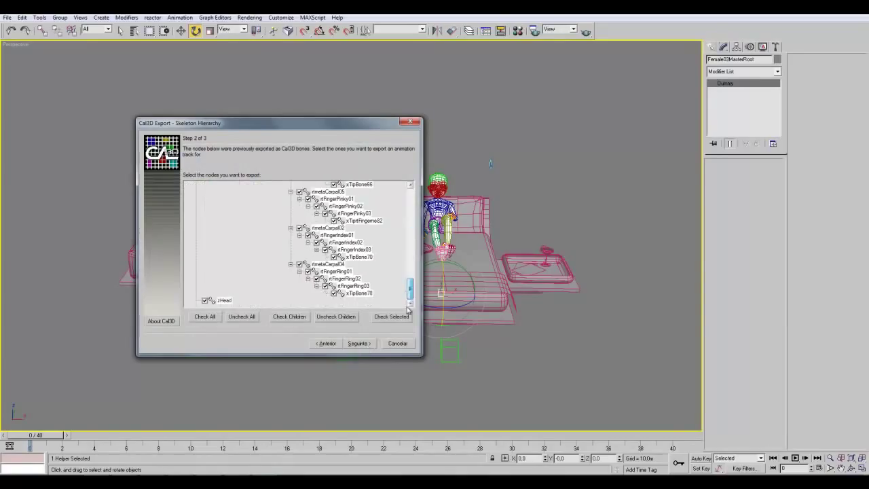
left_click(367, 344)
double_click(336, 188)
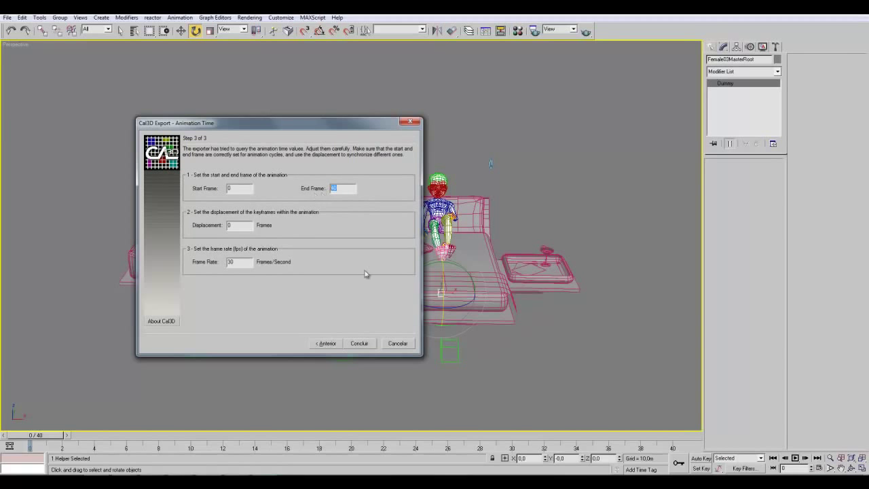
left_click(366, 344)
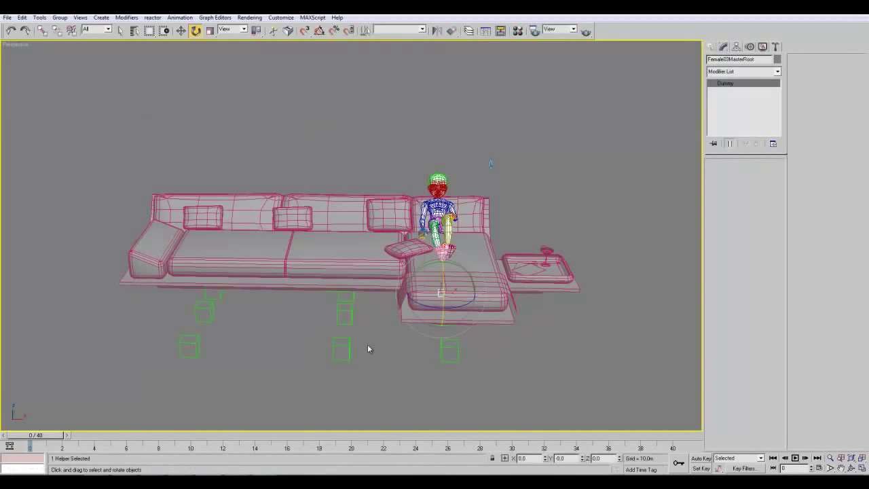
Clear the selection and select the female.NakePelvis mesh by name.
left_click(531, 205)
middle_click_drag(532, 205, 464, 208)
scroll(464, 208, "up", 2)
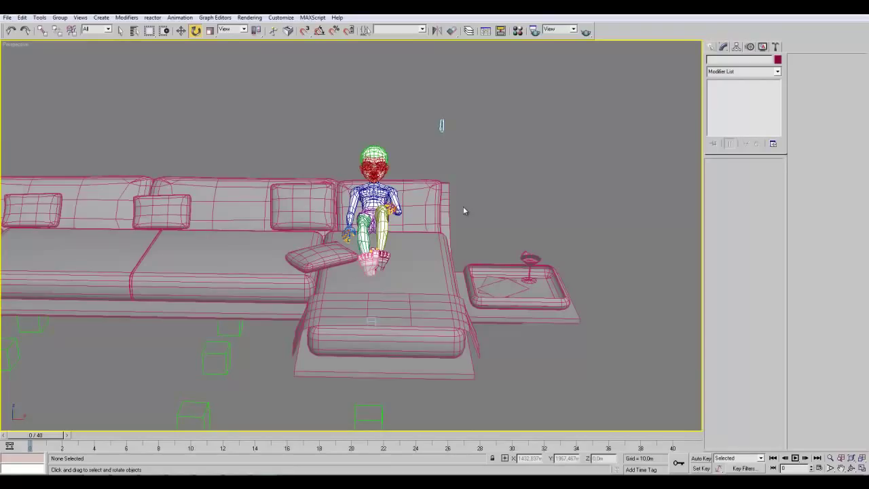
left_click(133, 31)
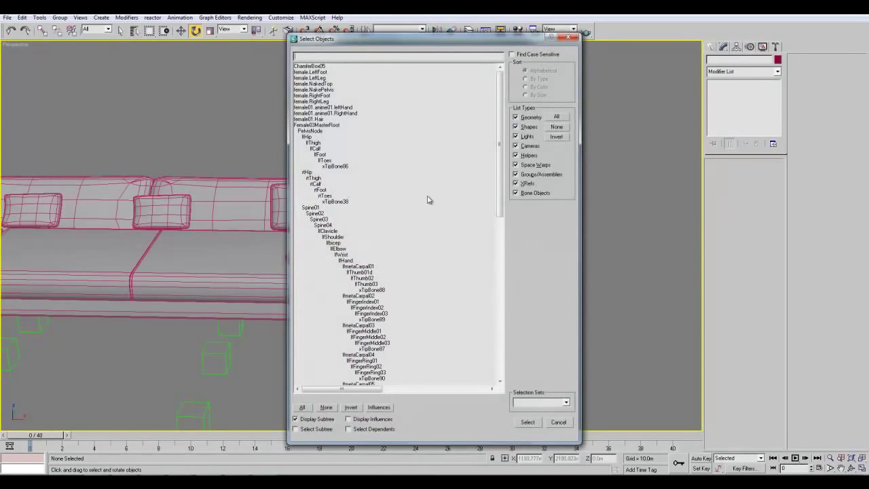
mouse_move(502, 178)
left_mouse_down()
mouse_move(511, 347)
mouse_move(506, 192)
left_mouse_up()
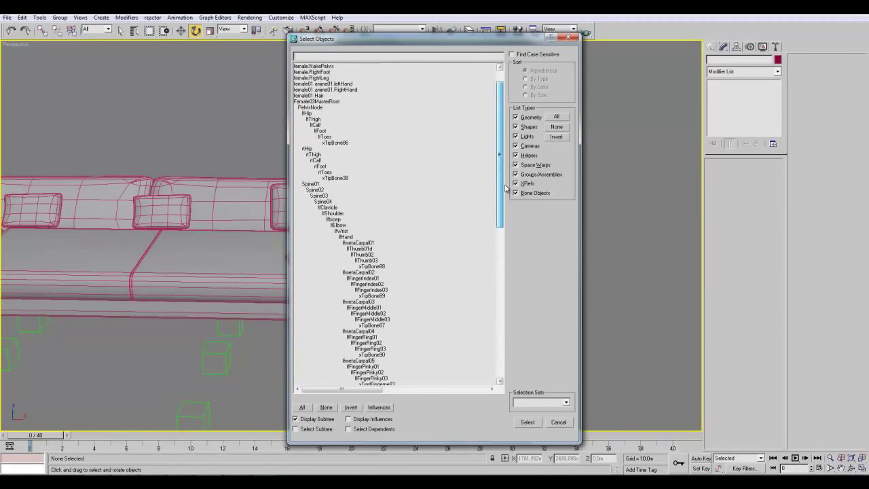
left_click(323, 102)
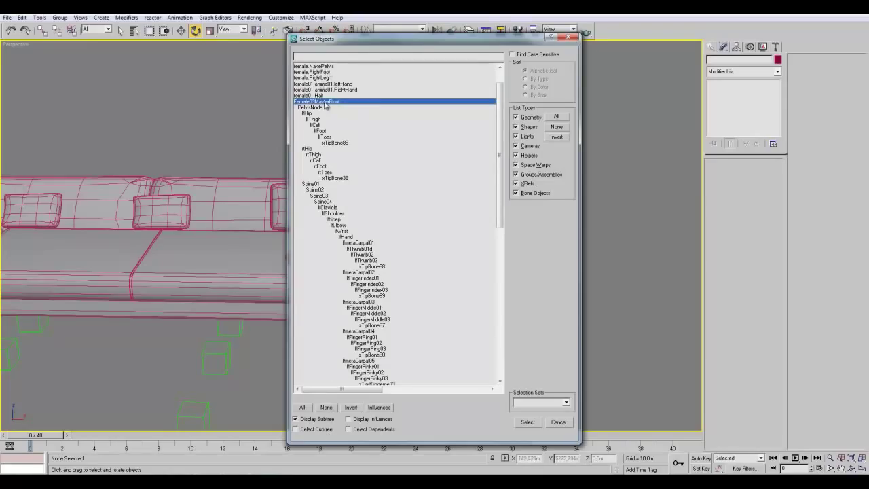
double_click(325, 66)
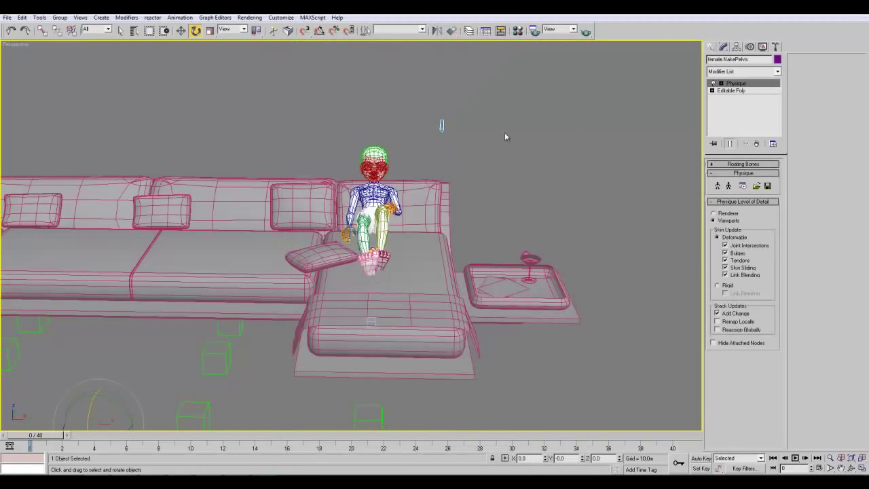
Attach female.LeftFoot to the pelvis mesh at the Element level of its Editable Poly.
middle_click_drag(407, 106, 517, 167)
scroll(518, 166, "up", 3)
left_click(732, 91)
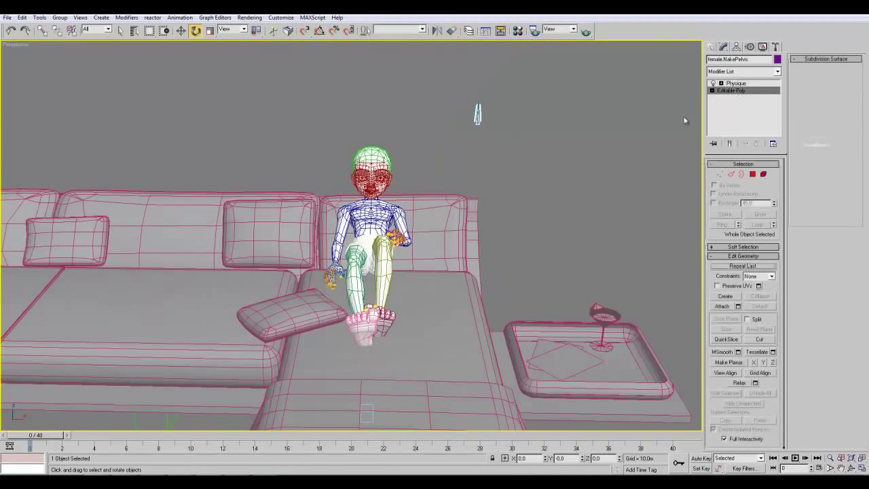
left_click(763, 175)
left_click(805, 109)
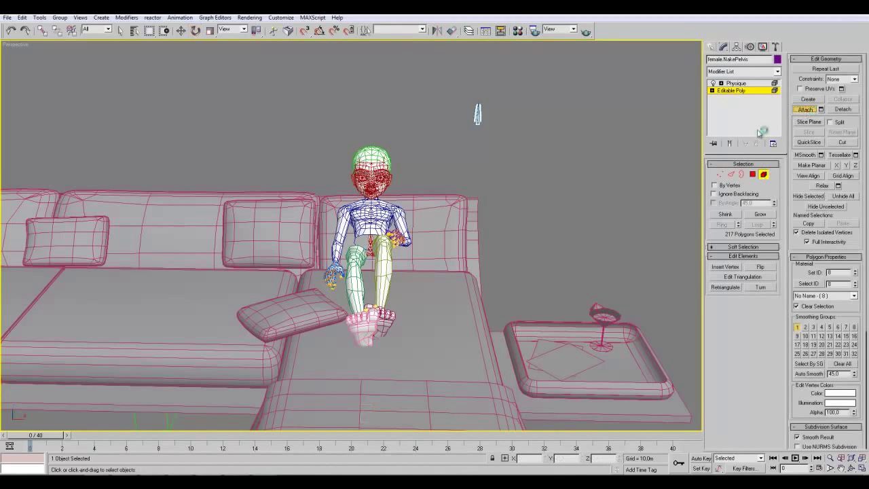
key("h")
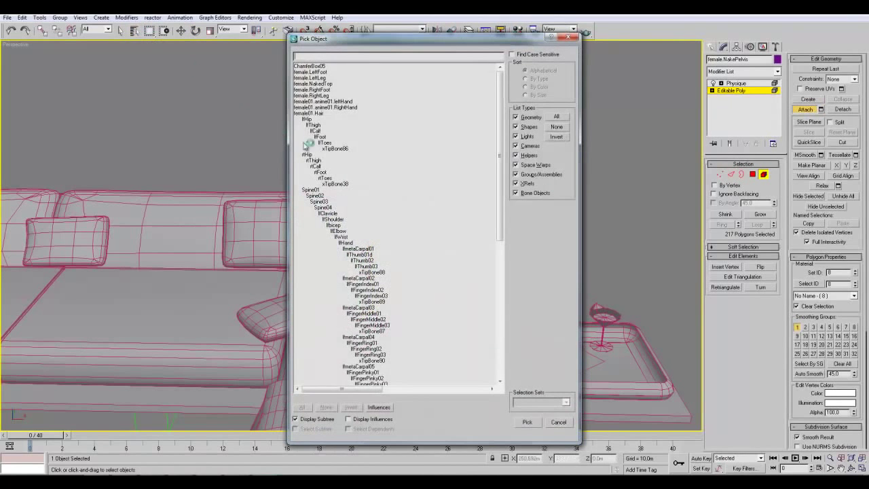
left_click_drag(326, 71, 326, 84)
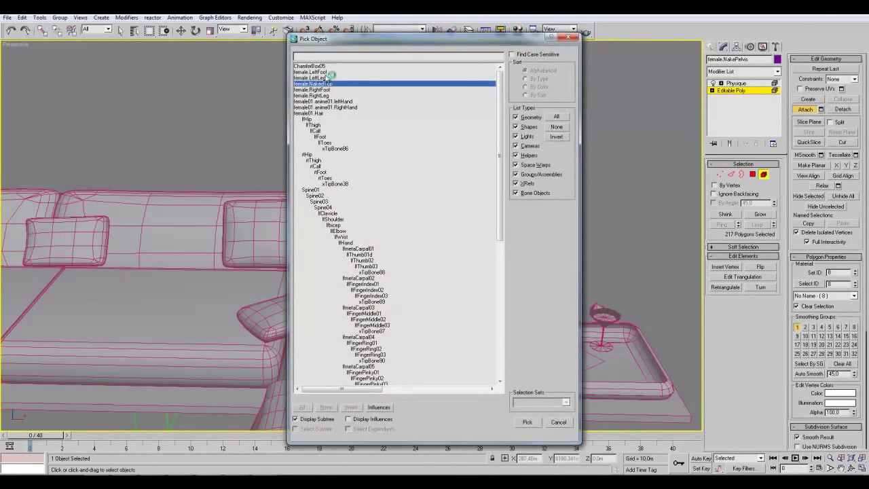
double_click(326, 73)
Remove the Physique modifier from the pelvis mesh, and undo the change.
middle_click_drag(454, 196, 437, 215, "alt")
left_click(736, 83)
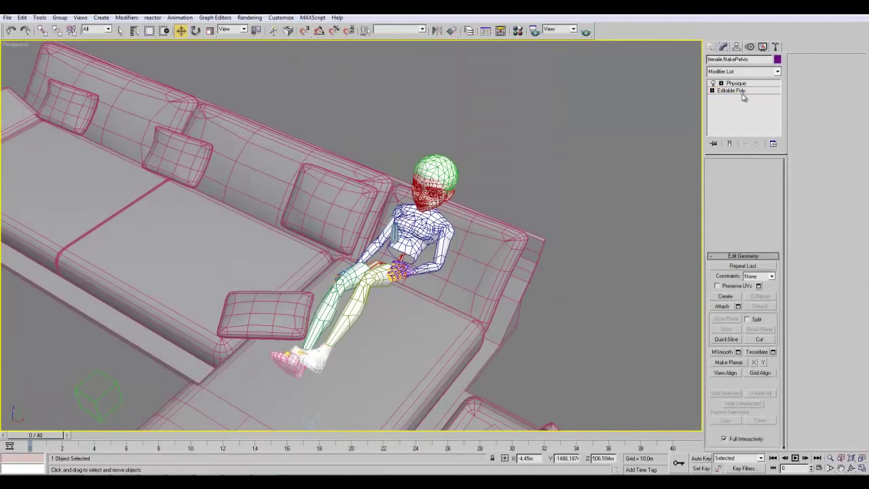
left_click(755, 144)
scroll(635, 152, "up", 10)
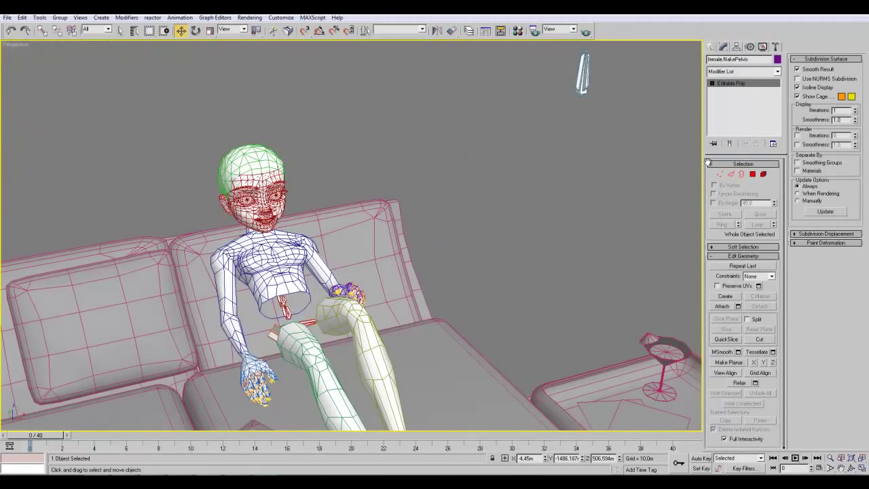
key("ctrl+z")
Select Female03MasterRoot with its entire subtree and remove the avatar's skeleton from the scene.
key("h")
left_click(320, 125)
left_click(317, 430)
left_click(336, 126)
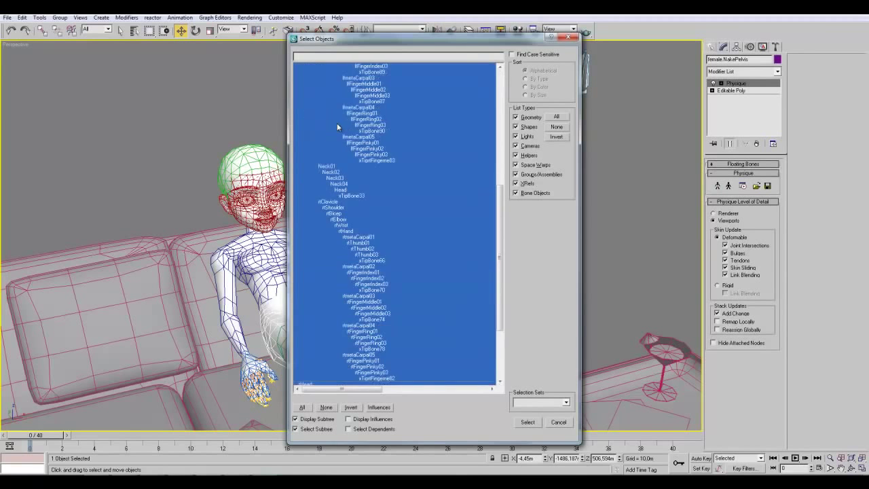
scroll(506, 229, "down", 6)
scroll(506, 229, "up", 20)
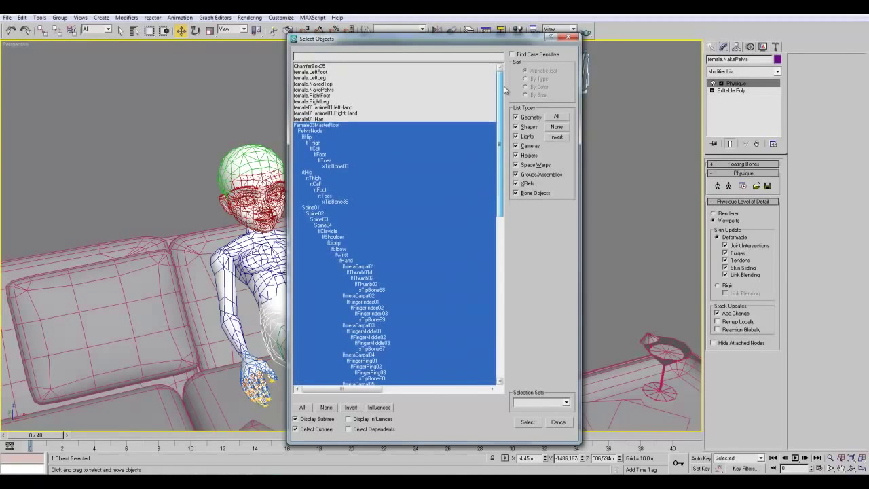
left_click(528, 422)
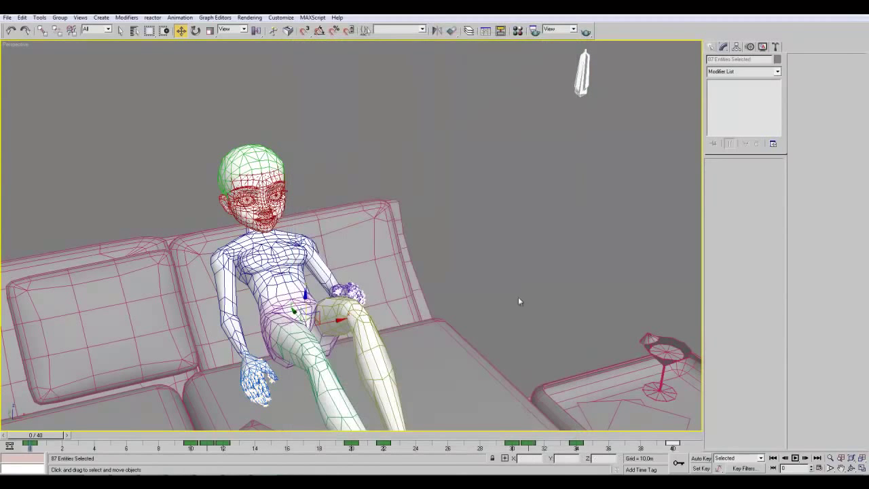
key("z")
left_click(555, 234)
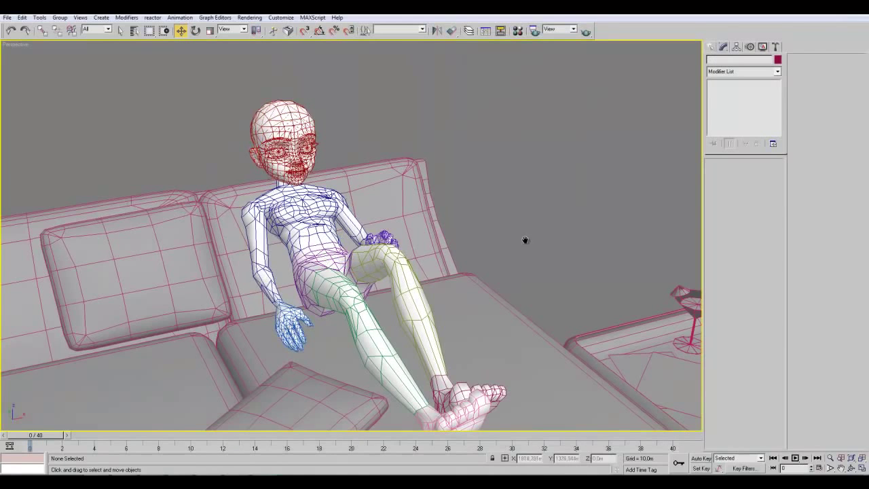
Select hair_sophie and Original01 by name and delete both objects from the scene.
middle_click_drag(547, 258, 662, 275, "alt")
left_click(120, 31)
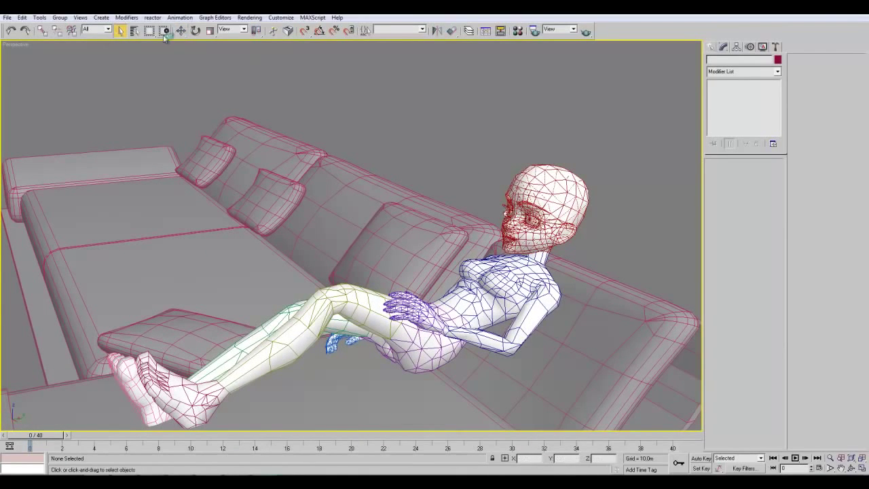
left_click(134, 32)
double_click(313, 137)
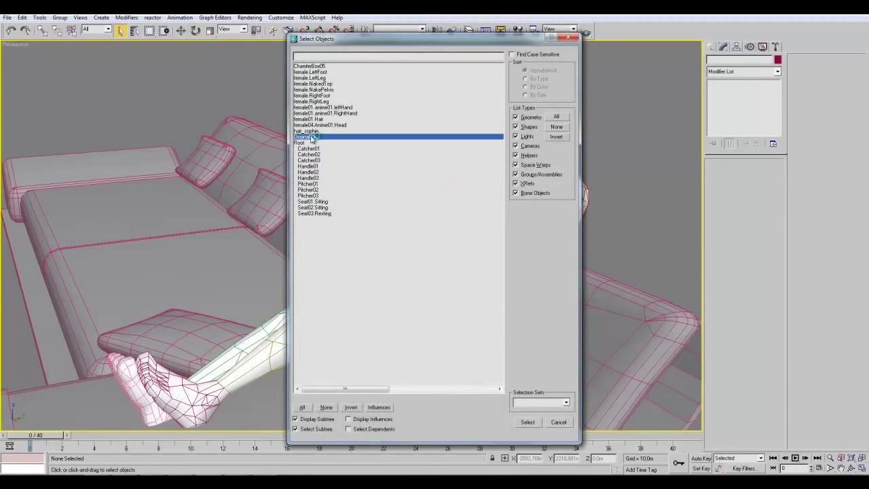
left_click(314, 137)
left_click(528, 421)
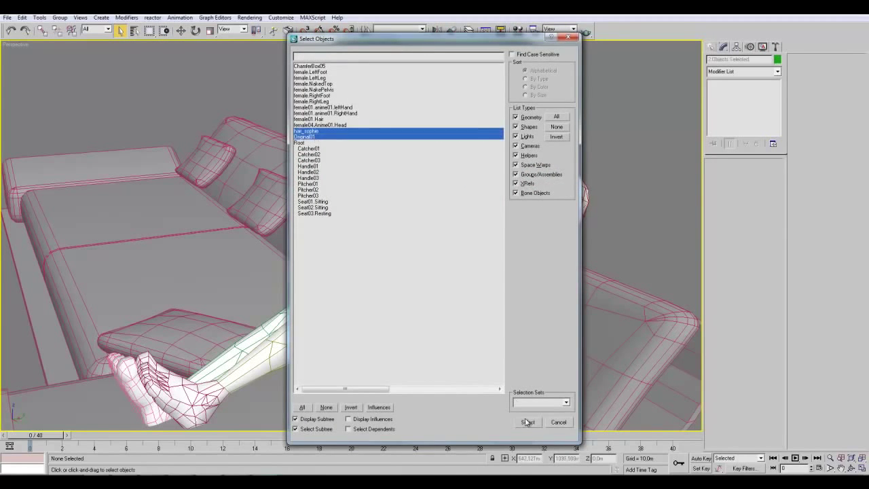
left_click(448, 274)
Select the female.LeftFoot mesh by name.
left_click(134, 31)
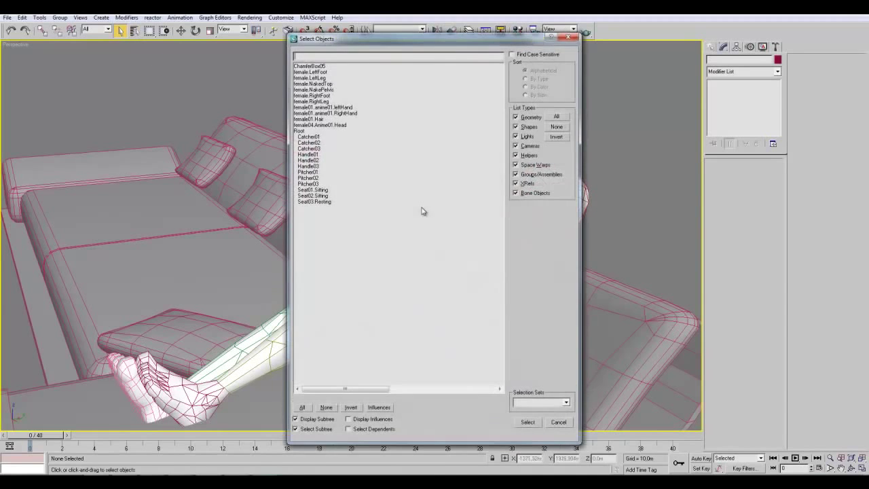
double_click(317, 73)
middle_click_drag(436, 136, 469, 164, "alt")
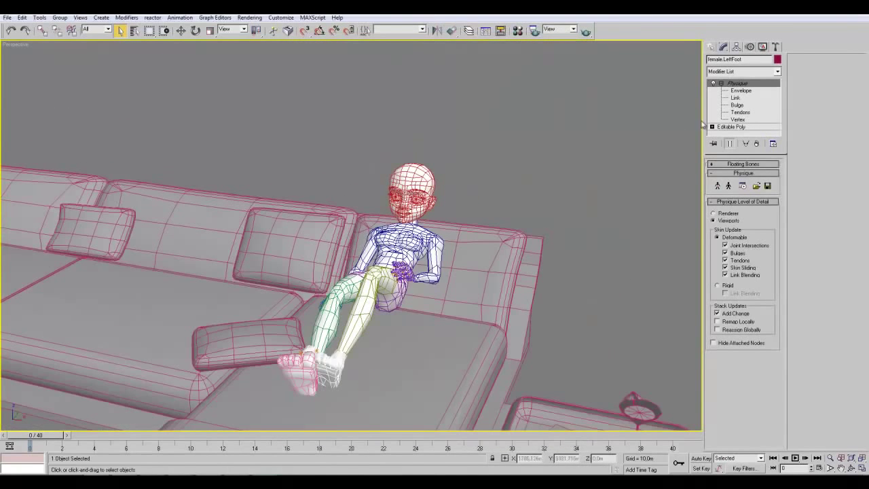
Remove the Physique modifier from female.LeftFoot, and undo the change.
left_click(757, 143)
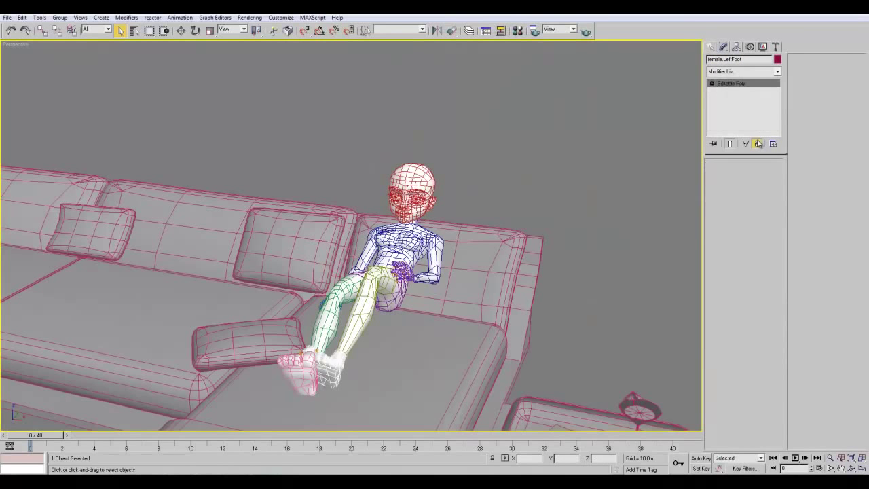
key("shift+z")
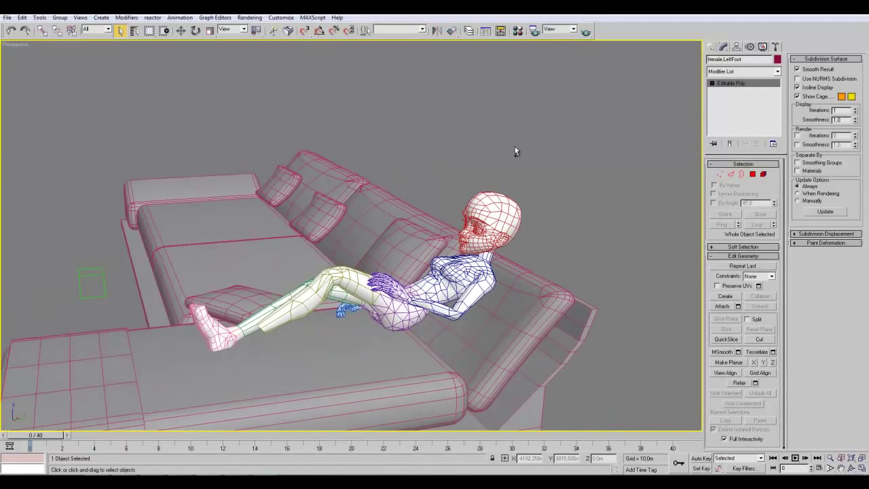
key("ctrl+z")
Attach the head, torso, pelvis, both legs, one hand and the other foot to female.LeftFoot at its Editable Poly's Element level.
middle_click_drag(534, 165, 767, 115, "alt")
left_click(721, 83)
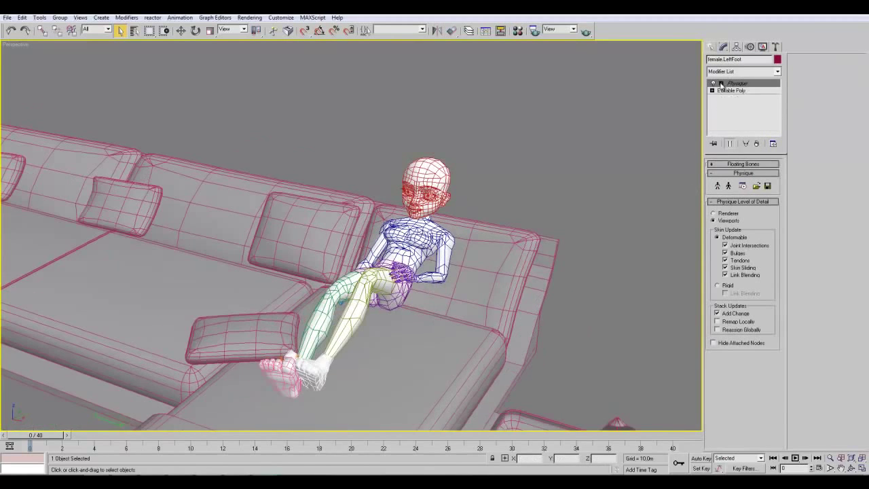
left_click(732, 91)
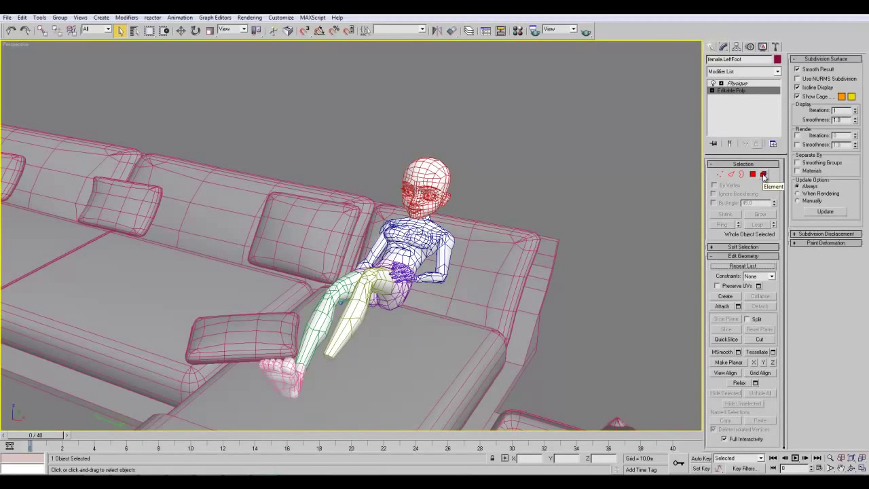
left_click(730, 144)
left_click(763, 174)
middle_click_drag(534, 162, 570, 167, "alt")
left_click(805, 110)
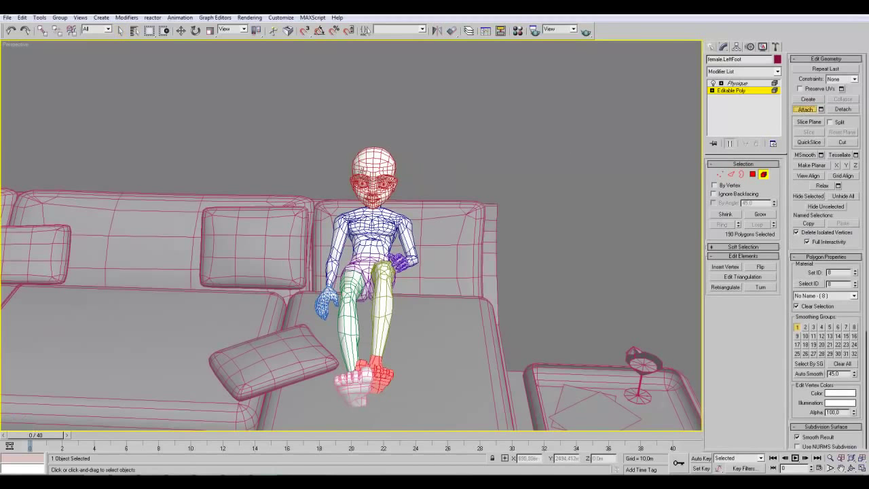
left_click(362, 171)
left_click(381, 221)
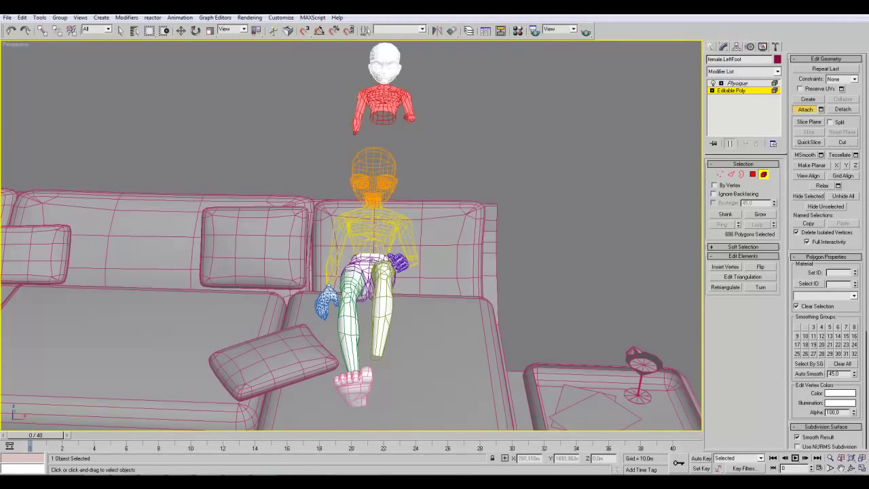
left_click(372, 262)
left_click(353, 284)
left_click(326, 302)
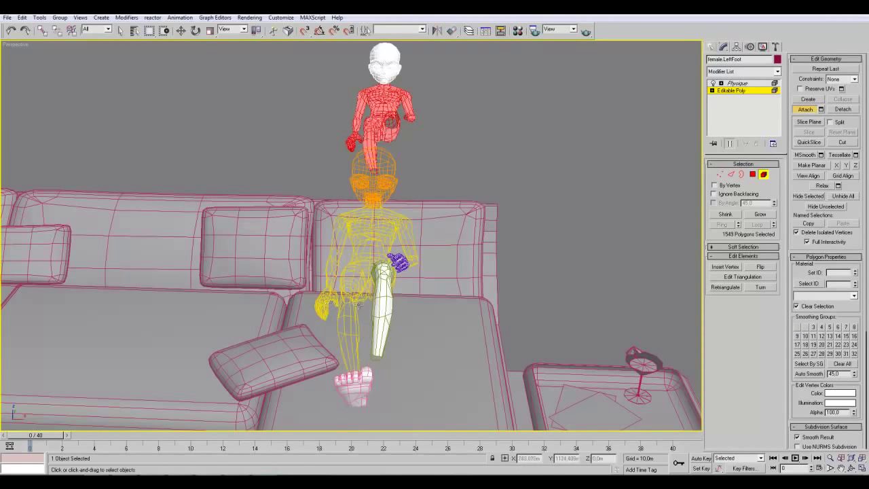
left_click(383, 302)
left_click(354, 397)
Leave the Element level and remove the Physique modifier from the combined avatar mesh.
middle_click_drag(436, 275, 491, 276, "alt")
middle_click_drag(473, 202, 540, 221)
left_click(735, 91)
left_click(399, 199)
left_click(405, 250)
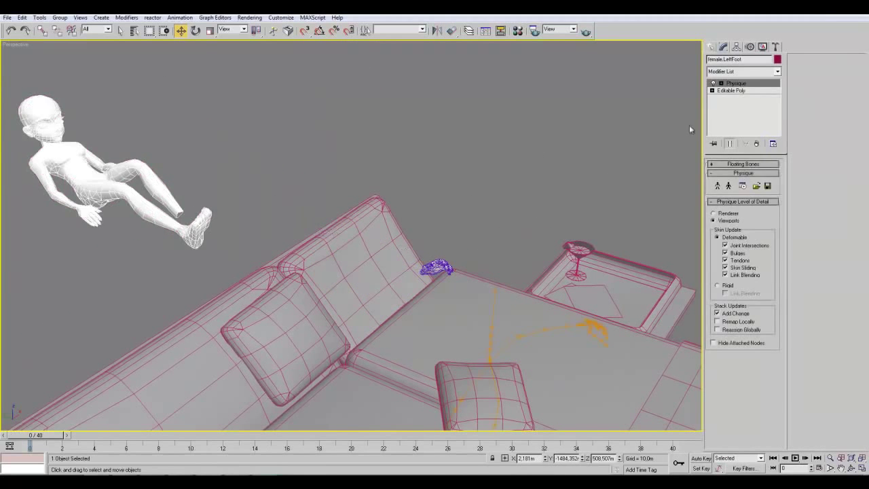
left_click(757, 144)
Attach the remaining hand resting near the hip to the combined avatar mesh at Element level, and clear the selection.
middle_click_drag(604, 212, 522, 223, "alt")
left_click(764, 176)
left_click(805, 109)
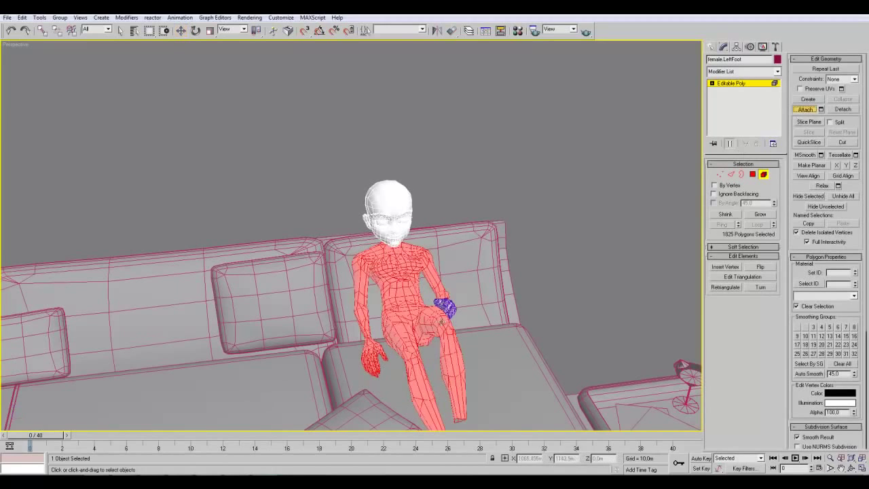
left_click(448, 306)
mouse_move(523, 231)
middle_mouse_down("alt")
mouse_move(604, 227)
mouse_move(556, 206)
mouse_move(516, 244)
middle_mouse_up("alt")
left_click(731, 84)
left_click(610, 221)
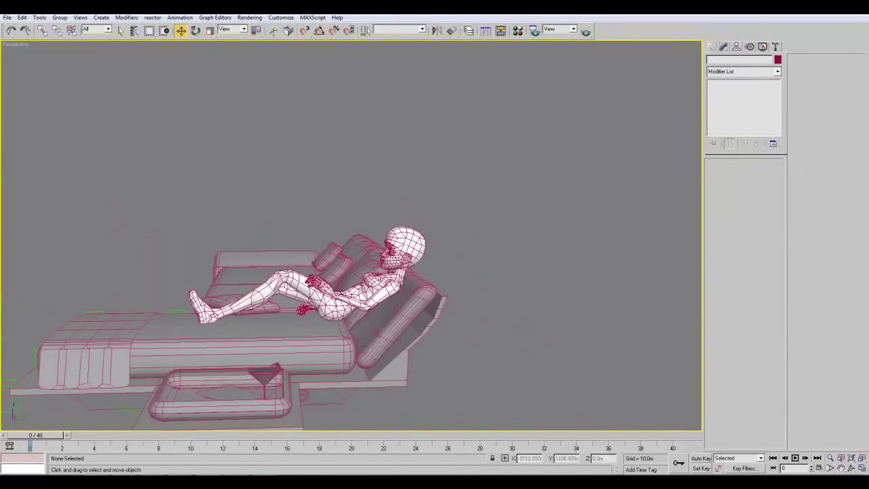
Rename the combined avatar mesh as Restingpose and clear the selection.
left_click(368, 293)
middle_click_drag(559, 303, 619, 322, "alt")
left_click_drag(755, 58, 668, 56)
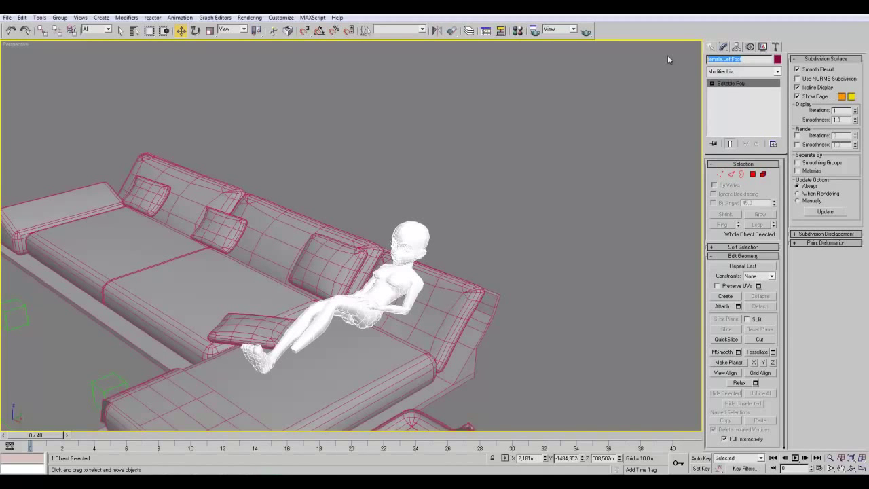
type("REst")
key("BackSpace")
key("BackSpace")
key("BackSpace")
type("estingpose")
left_click(565, 119)
Delete the stray foot element of Restingpose lying away from the sofa, and leave the Element level.
middle_click_drag(428, 272, 334, 339, "alt")
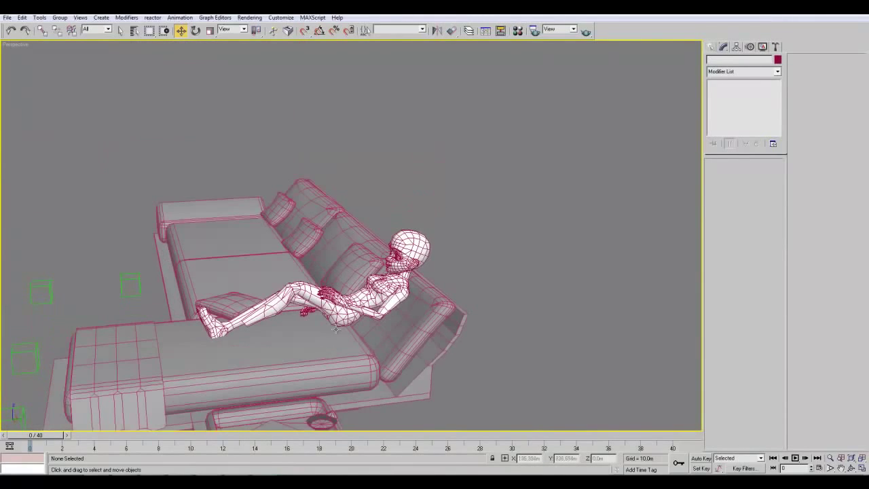
left_click(343, 303)
middle_click_drag(343, 303, 380, 292, "alt")
left_click(134, 30)
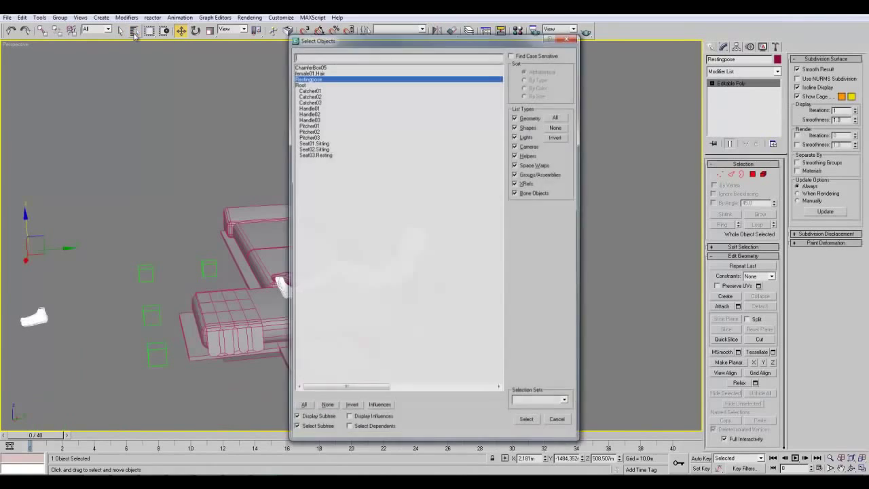
left_click(569, 41)
left_click(763, 174)
left_click(36, 316)
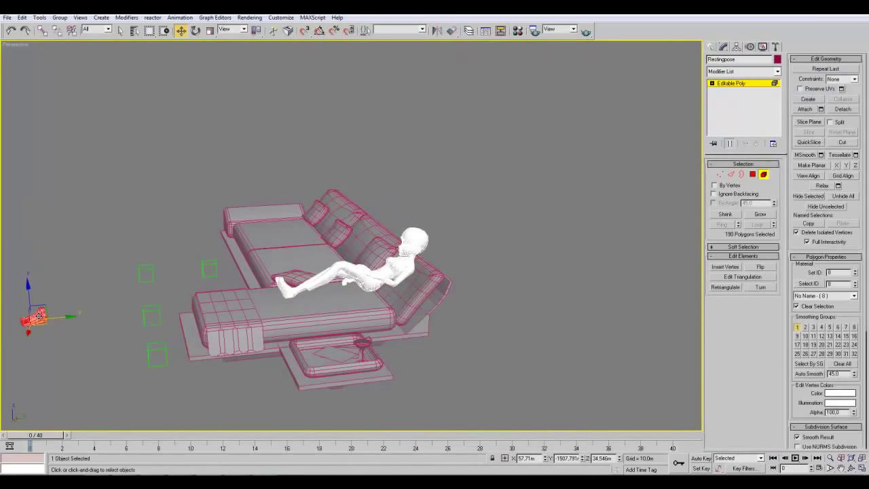
left_click(92, 329)
left_click(38, 317)
key("Delete")
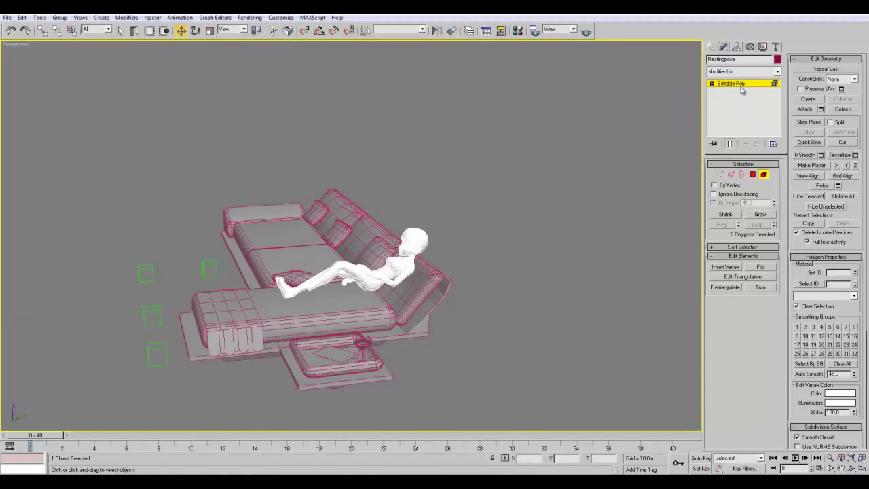
left_click(742, 84)
Examine the Restingpose mesh and its foot element from several sides on the sofa.
middle_click_drag(488, 164, 575, 190, "alt")
scroll(602, 167, "up", 3)
middle_click_drag(514, 208, 394, 205)
scroll(602, 169, "up", 3)
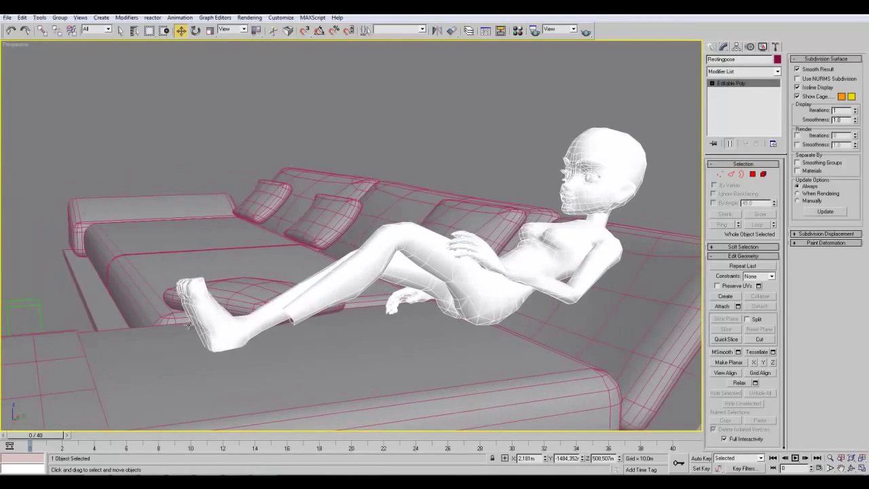
left_click(763, 174)
left_click(220, 326)
middle_click_drag(440, 265, 422, 211, "alt")
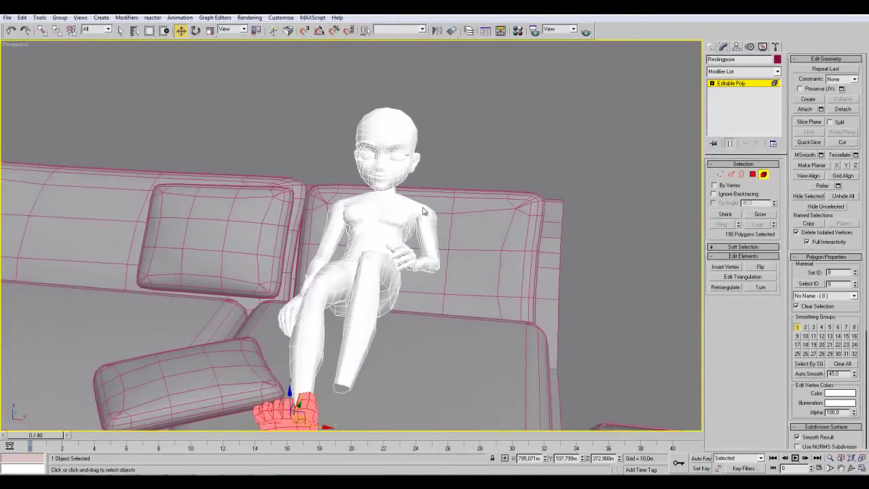
left_click(740, 84)
middle_click_drag(457, 146, 383, 147, "alt")
middle_click_drag(288, 187, 380, 183, "alt")
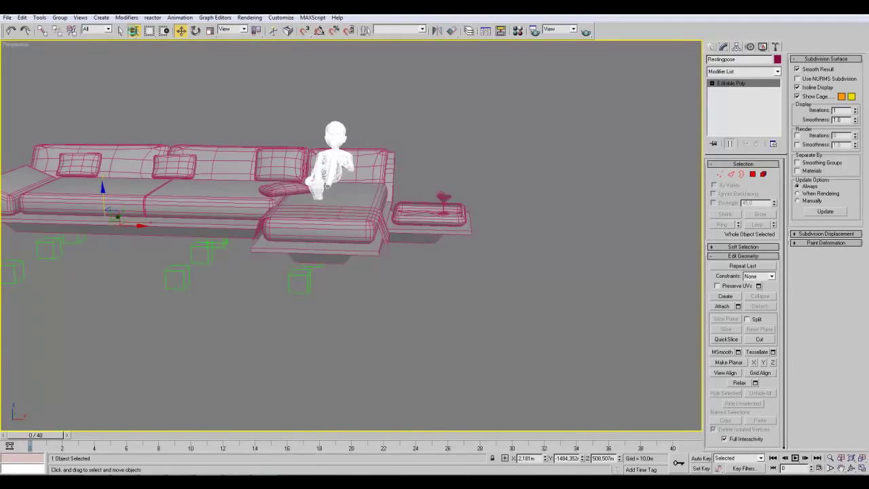
Select Catcher03, Handle03, Pitcher03 and Seat03.Resting by name and clone them once as a Copy, moved along X to the small table.
key("h")
left_click(323, 154)
left_click(322, 137, "ctrl")
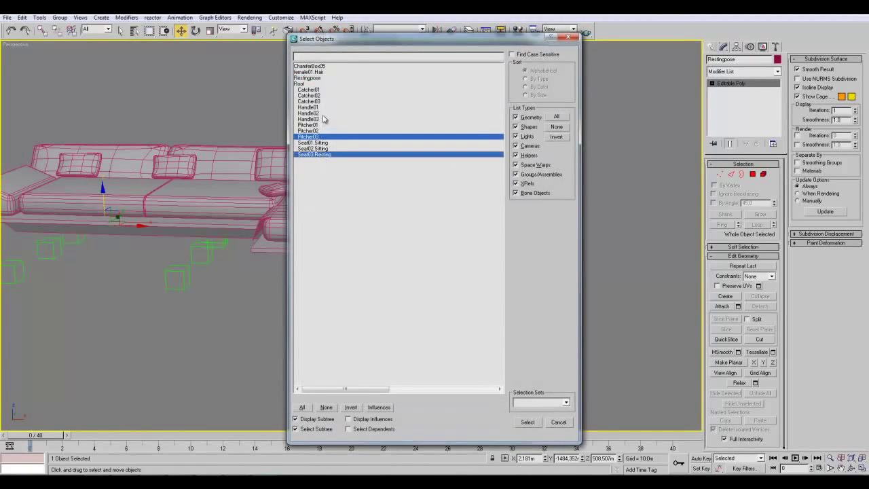
left_click(322, 119, "ctrl")
left_click(320, 101, "ctrl")
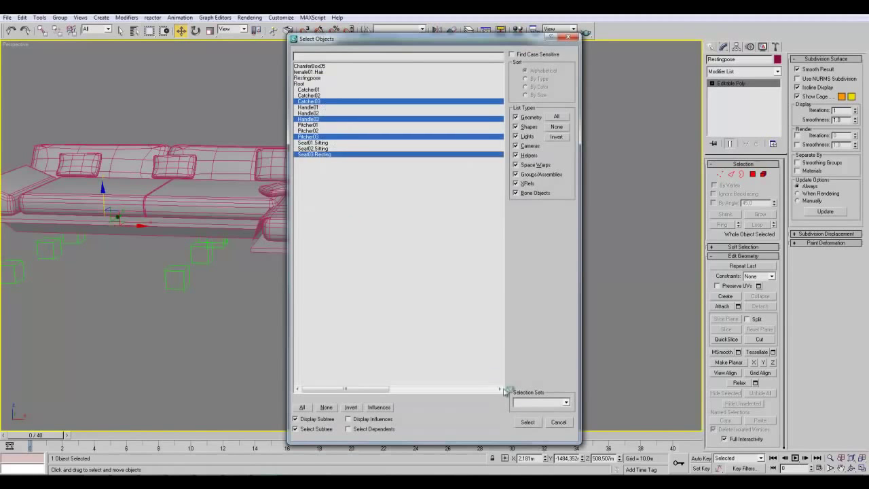
left_click(528, 422)
middle_click_drag(353, 262, 404, 276)
left_click_drag(391, 264, 495, 266, "shift")
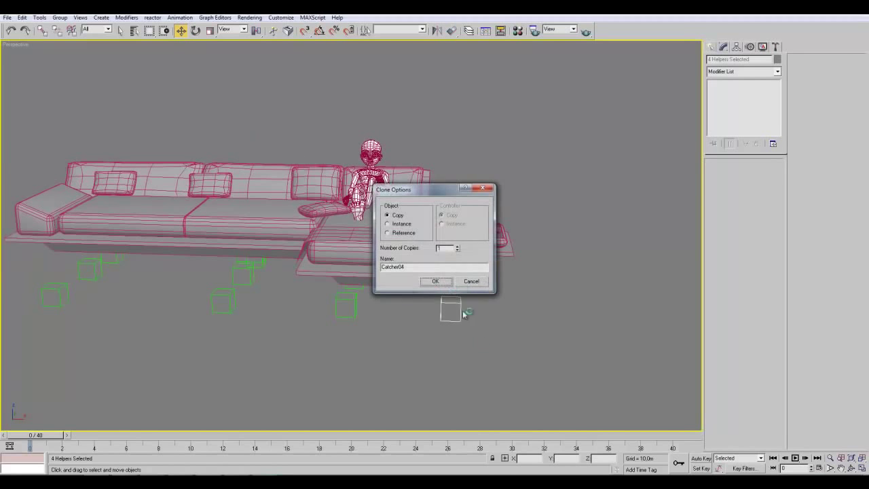
left_click(435, 281)
Select the copied Seat04.Resting01 helper, review the cloned helper names in the object list, and clear the selection.
left_click(135, 31)
double_click(322, 179)
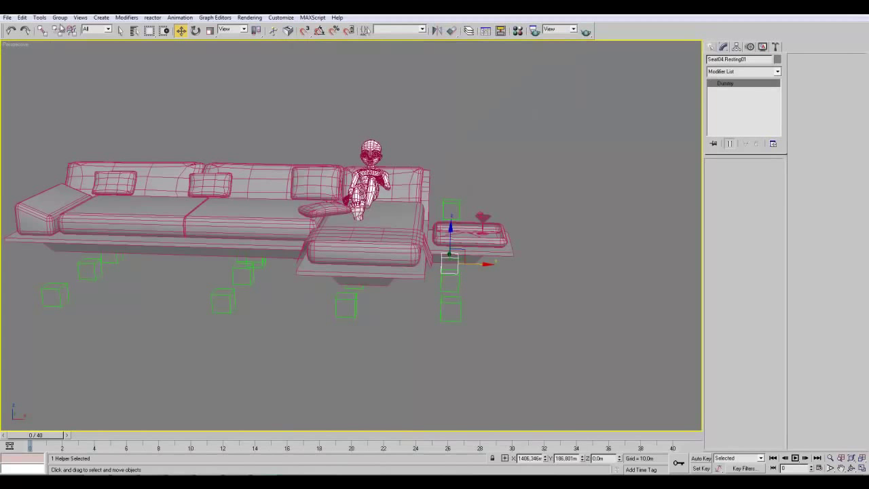
left_click(135, 30)
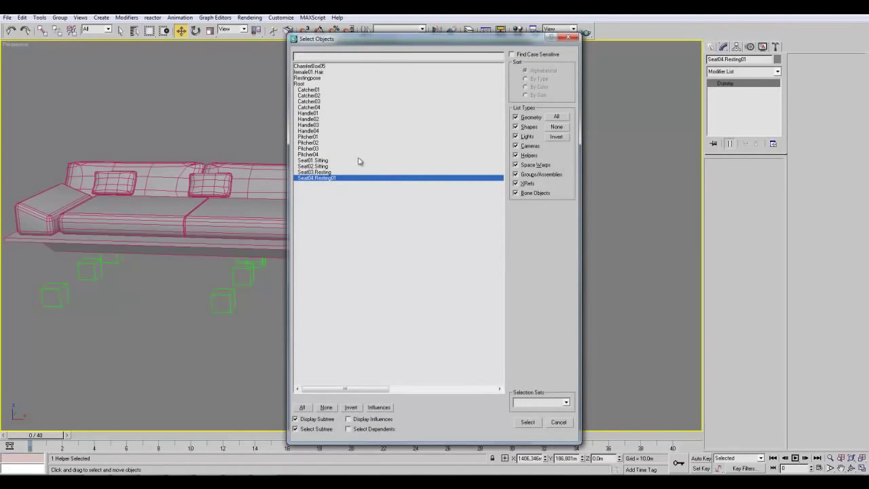
left_click(571, 38)
left_click(550, 163)
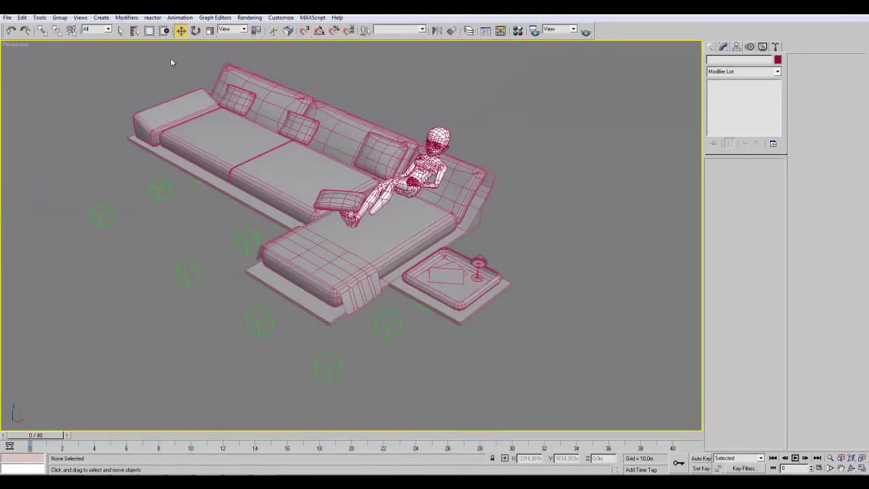
Merge all objects from the Female04_Anime01_IdleStandingPose avatar file into the scene.
left_click(7, 17)
left_click(25, 166)
left_click(64, 98)
double_click(65, 99)
left_click(359, 303)
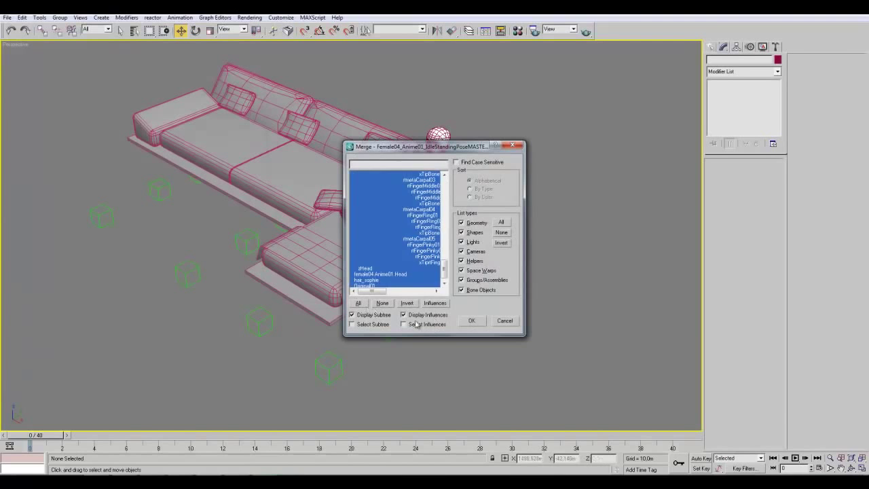
left_click(471, 320)
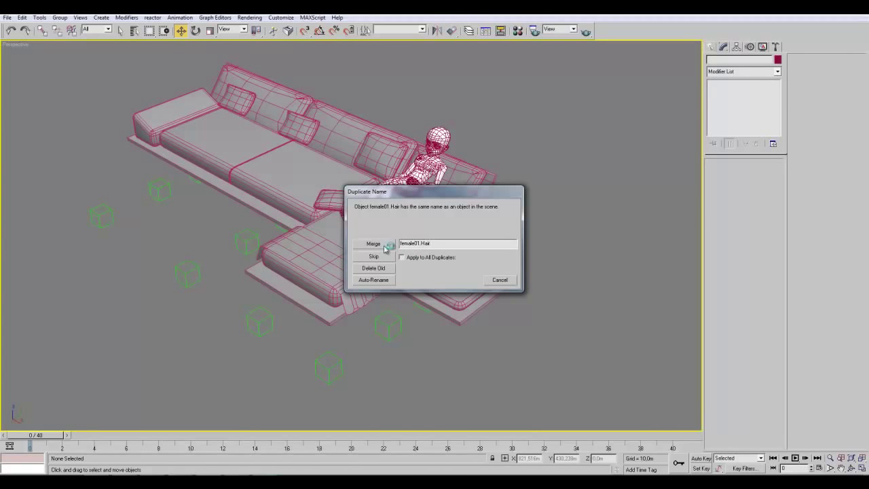
Auto-rename the duplicate female01.Hair object and use the scene material for all duplicate materials to complete the merge.
left_click(390, 278)
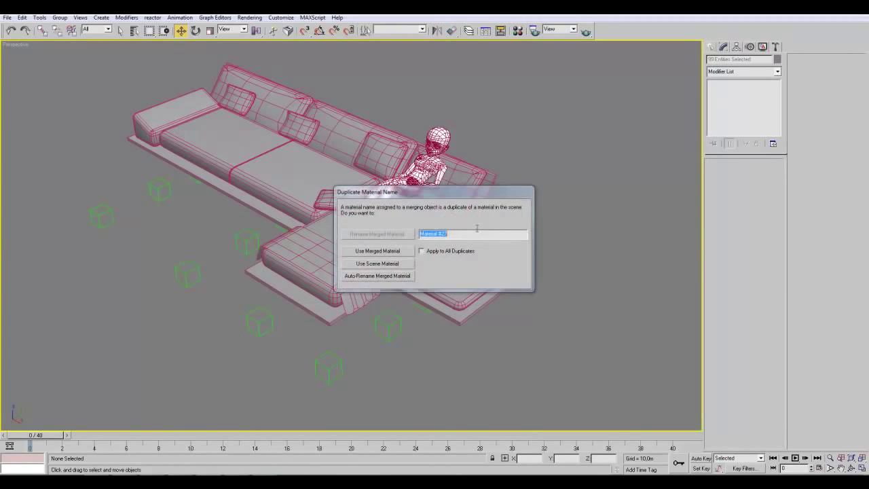
left_click(429, 252)
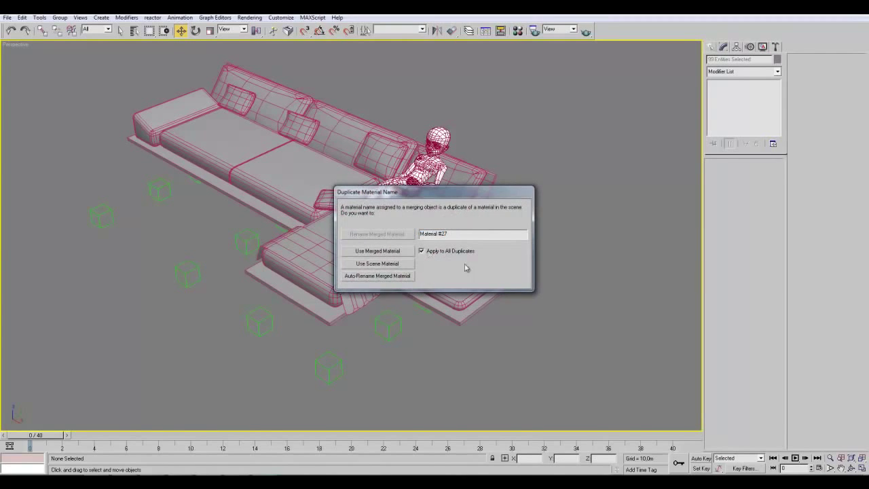
left_click(385, 265)
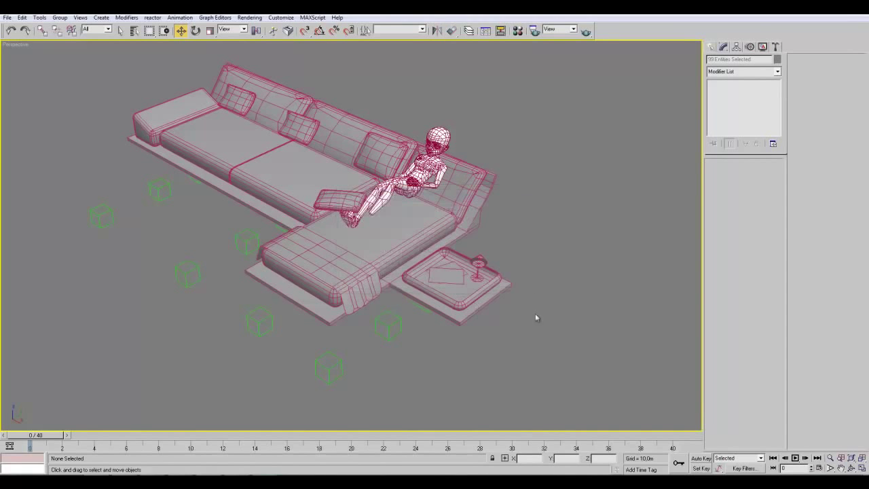
middle_click_drag(336, 209, 266, 190)
scroll(265, 190, "down", 3)
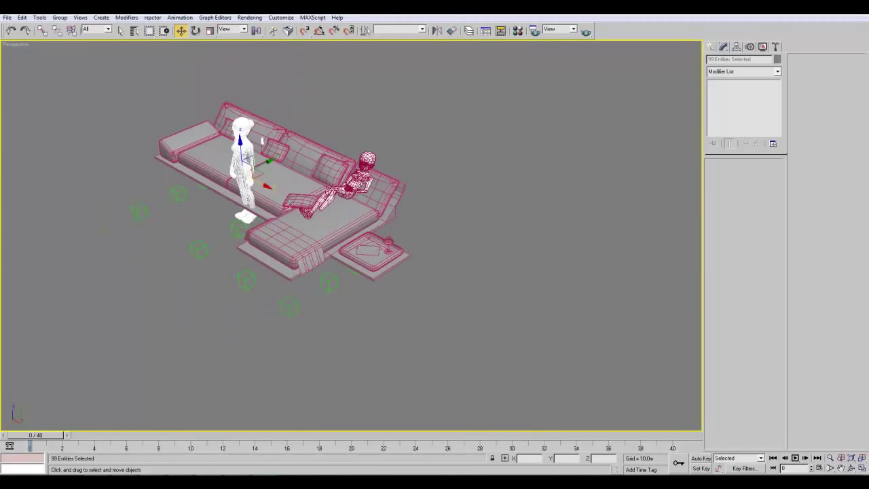
Move the merged standing avatar along X out of the sofa and place it beside the small table.
left_click_drag(265, 187, 510, 311)
left_click_drag(411, 339, 414, 340)
middle_click_drag(403, 324, 409, 310, "alt")
middle_click_drag(409, 224, 454, 267, "alt")
scroll(408, 210, "up", 3)
middle_click_drag(582, 336, 470, 329)
middle_click_drag(485, 287, 500, 292)
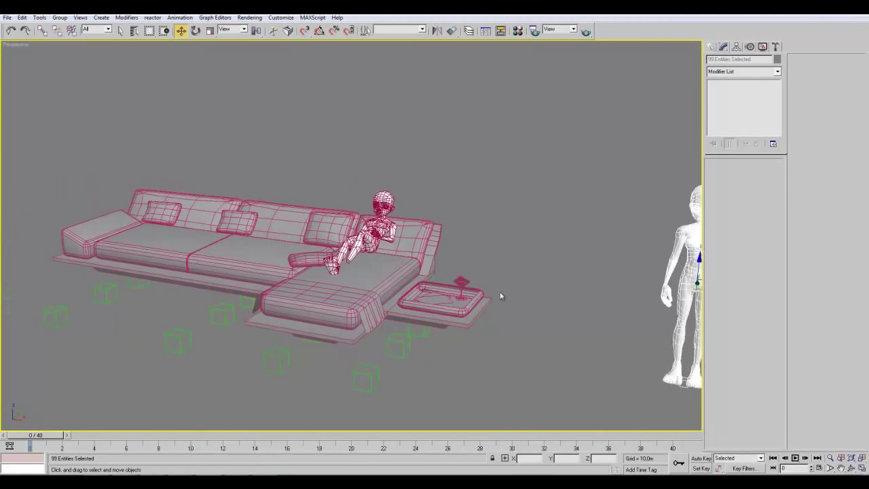
scroll(500, 295, "down", 3)
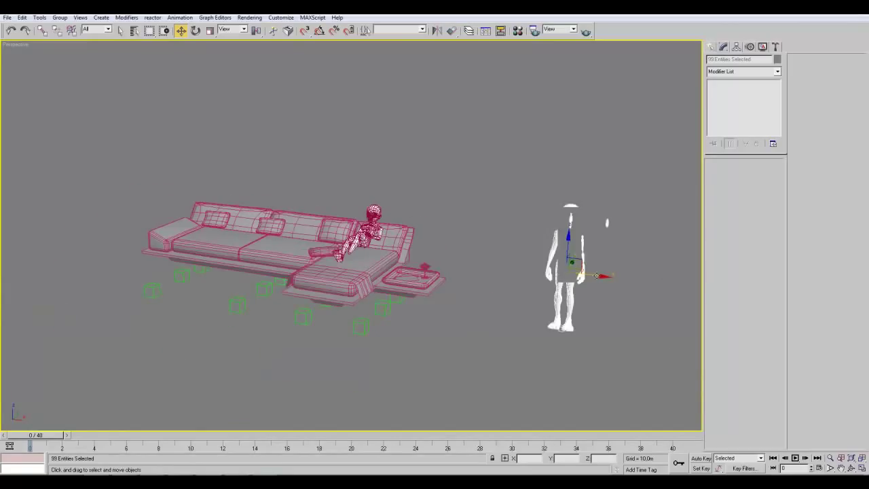
left_click_drag(569, 268, 486, 266)
middle_click_drag(478, 313, 440, 319)
scroll(486, 337, "up", 2)
scroll(427, 319, "down", 2)
Merge all objects from the Female04_Anime01_IdleStandingPose file again, keeping the duplicates, and move the new avatar along X away from the first.
left_click(7, 17)
left_click(30, 169)
left_click(70, 99)
double_click(70, 99)
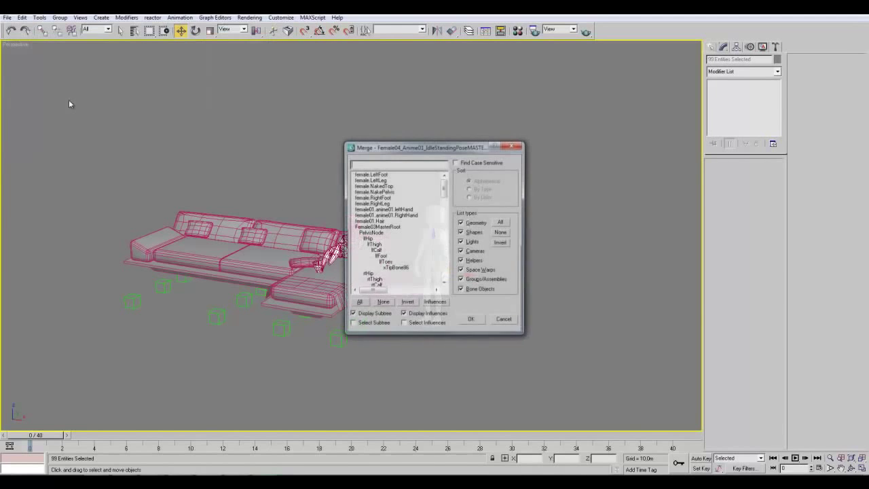
left_click(359, 303)
left_click(470, 321)
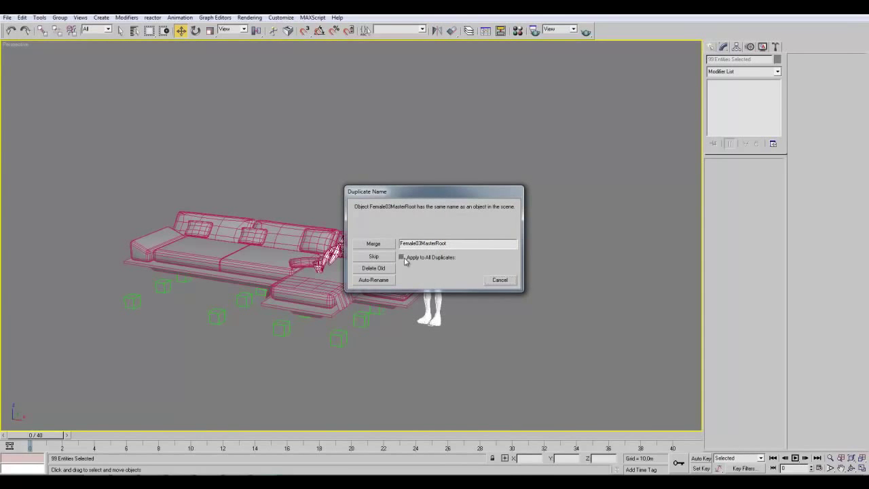
left_click(374, 243)
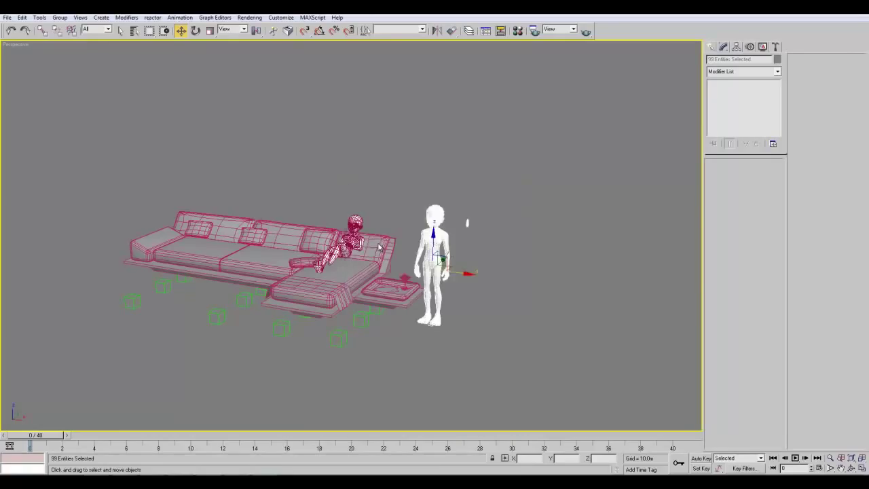
left_click(377, 263)
left_click_drag(263, 234, 581, 278)
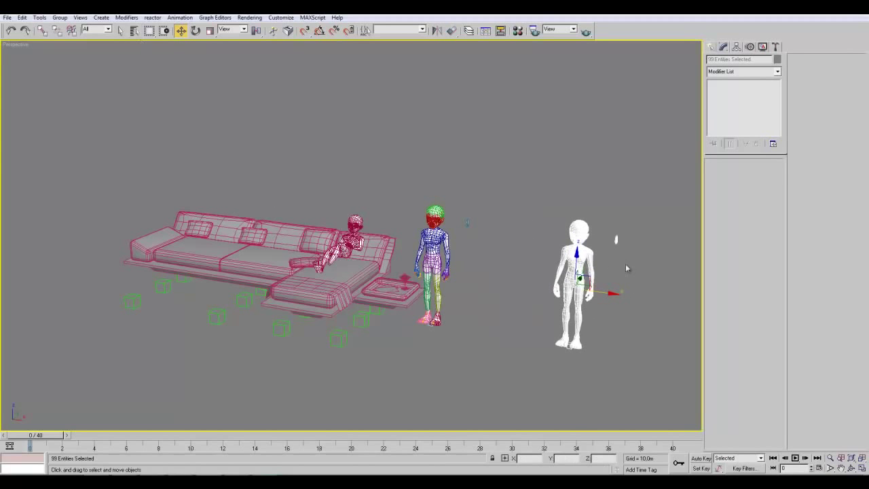
Select the newest avatar's complete bone hierarchy by name.
left_click(134, 29)
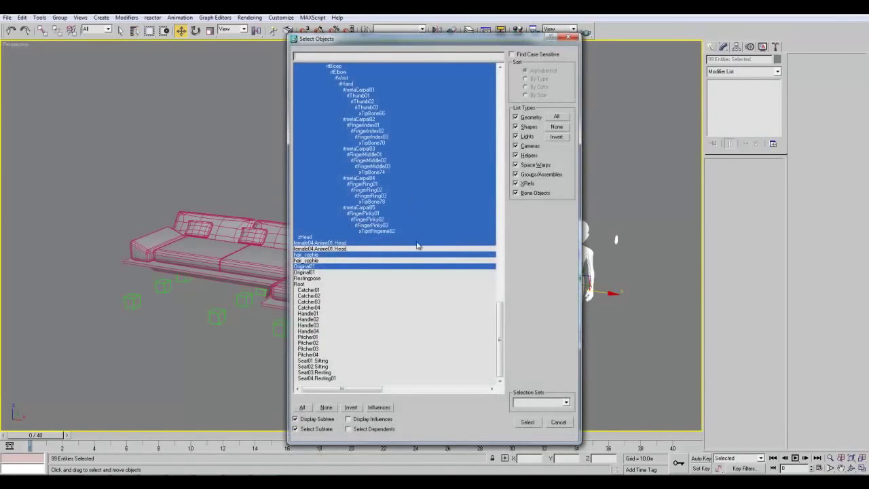
left_click_drag(506, 324, 515, 207)
left_click(344, 202)
key("Return")
Compare the two avatars' root helper names by selecting Female03MasterRoot by name and the newer avatar's helper between its feet.
left_click(134, 32)
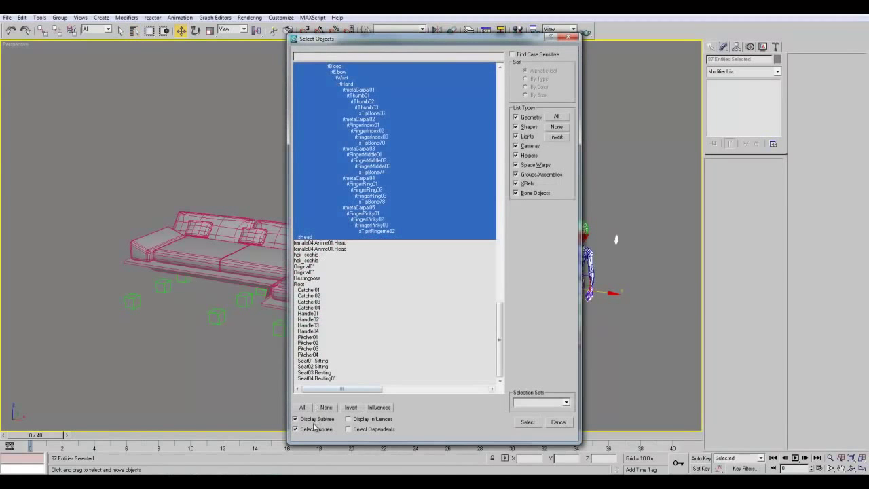
left_click(317, 426)
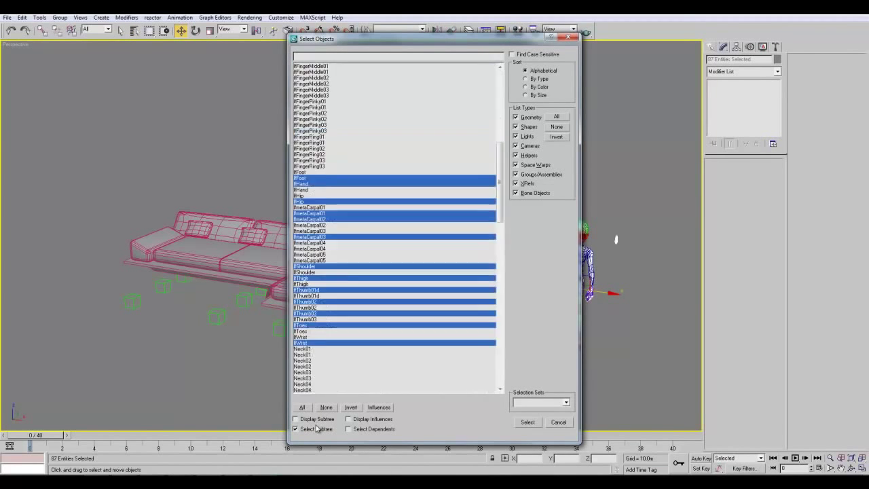
left_click_drag(501, 302, 504, 125)
left_click(622, 292)
left_click(319, 101)
left_click(528, 422)
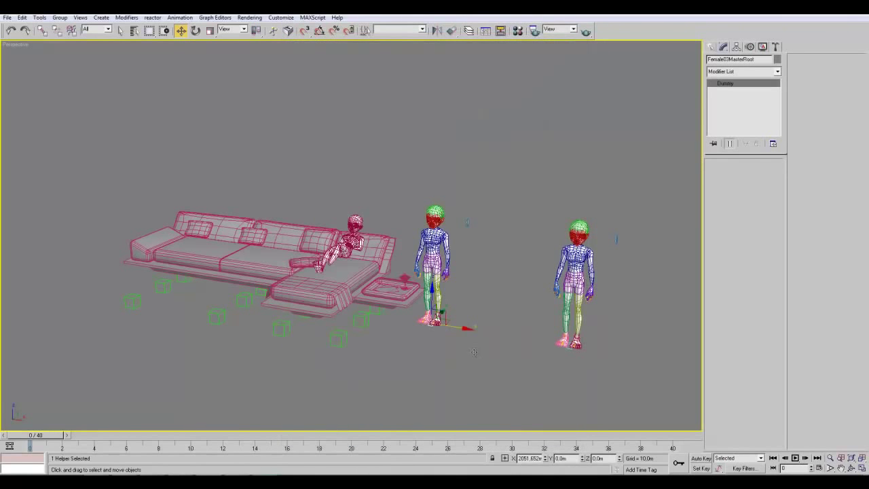
left_click(568, 353)
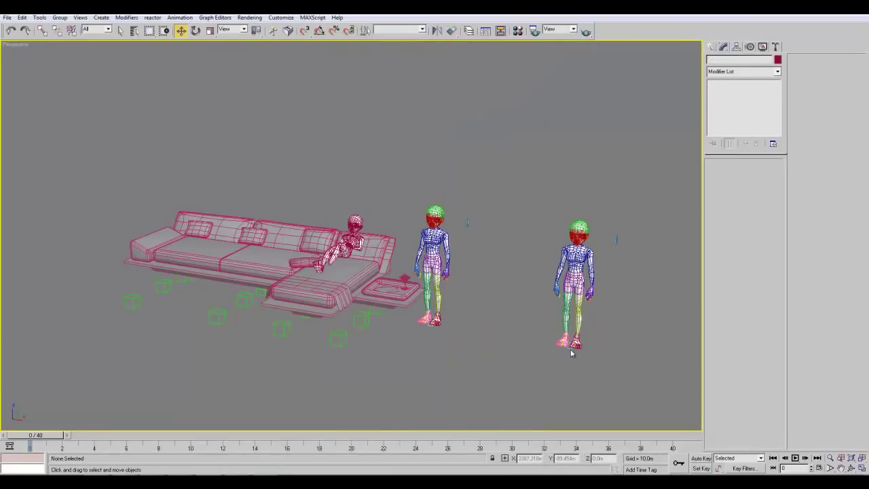
left_click(569, 349)
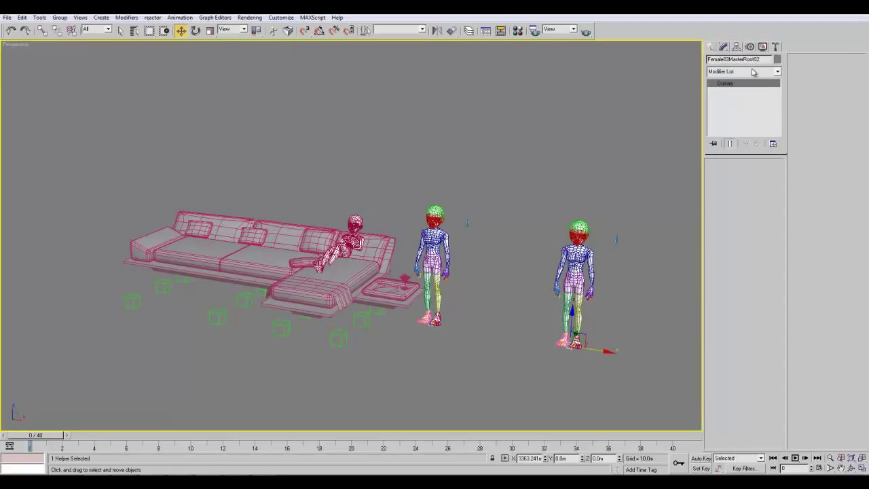
left_click(546, 264)
Select the Spine03 bone of the standing avatar nearest the sofa by name and rotate it.
middle_click_drag(541, 291, 482, 265)
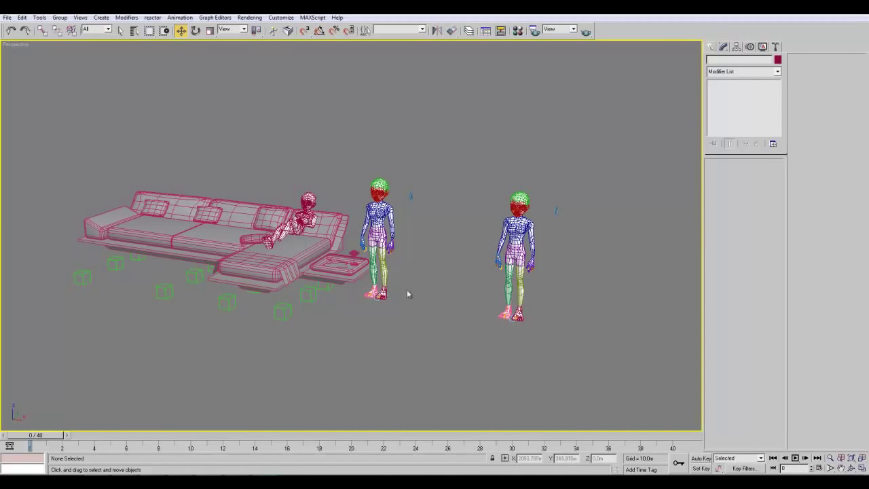
scroll(245, 155, "up", 3)
key("h")
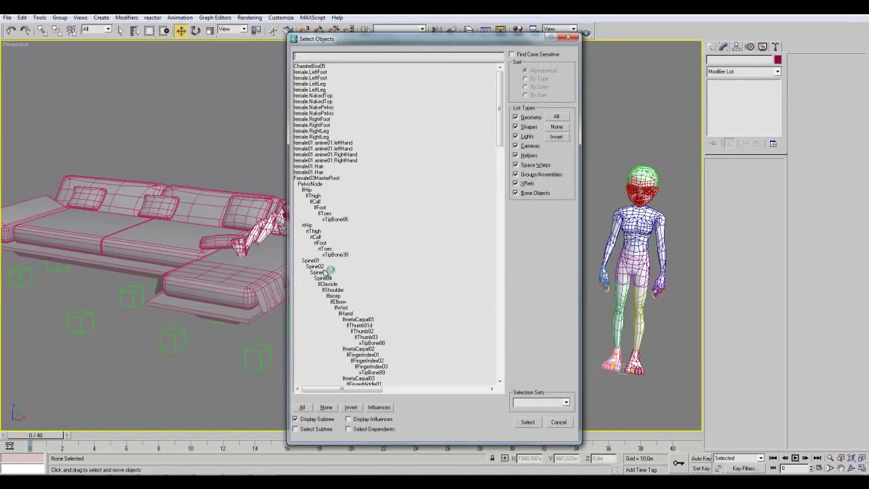
double_click(324, 272)
left_click(196, 30)
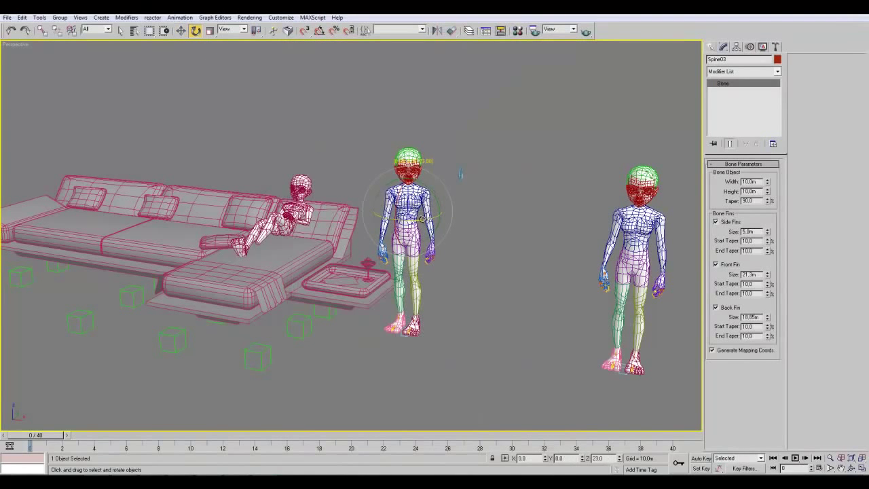
Select the Spine02 bone of the second standing avatar by name, rotate it, and clear the selection.
left_click(133, 30)
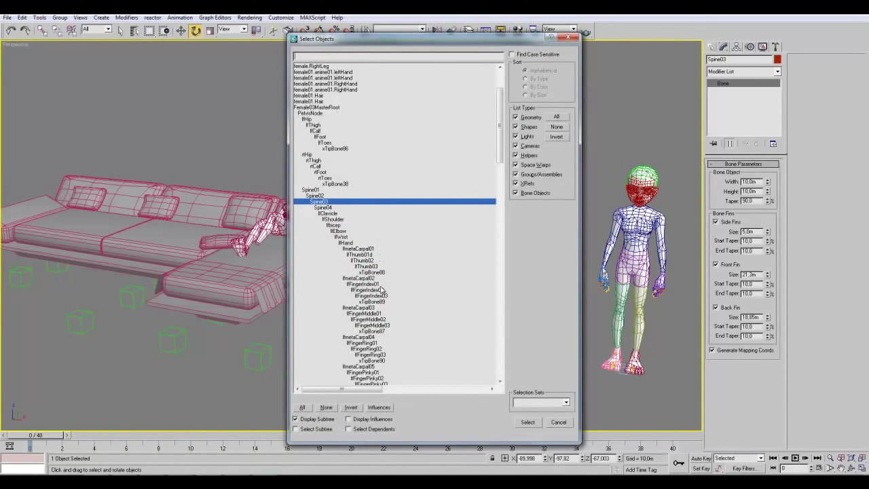
scroll(501, 168, "down", 4)
left_click(321, 120)
double_click(322, 120)
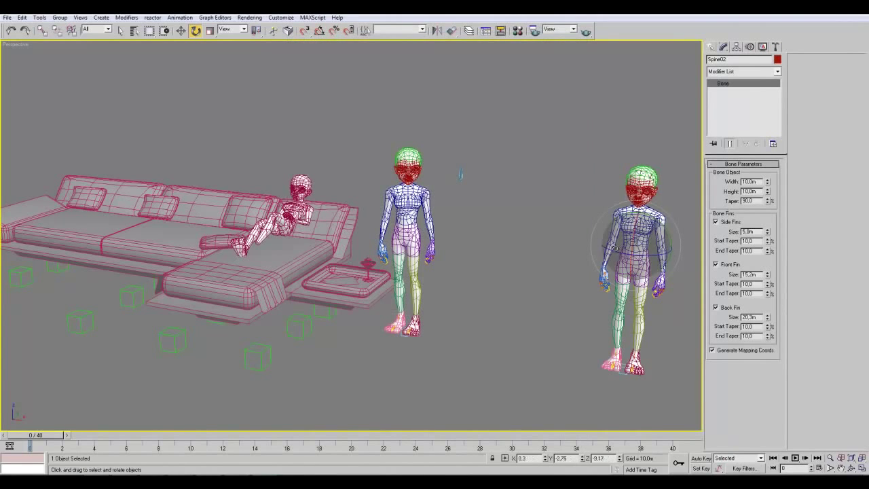
left_click_drag(596, 244, 497, 310)
left_click(455, 304)
middle_click_drag(456, 304, 479, 279, "alt")
Move the Female03MasterRoot helper along X to bring its avatar right beside the other standing avatar.
key("w")
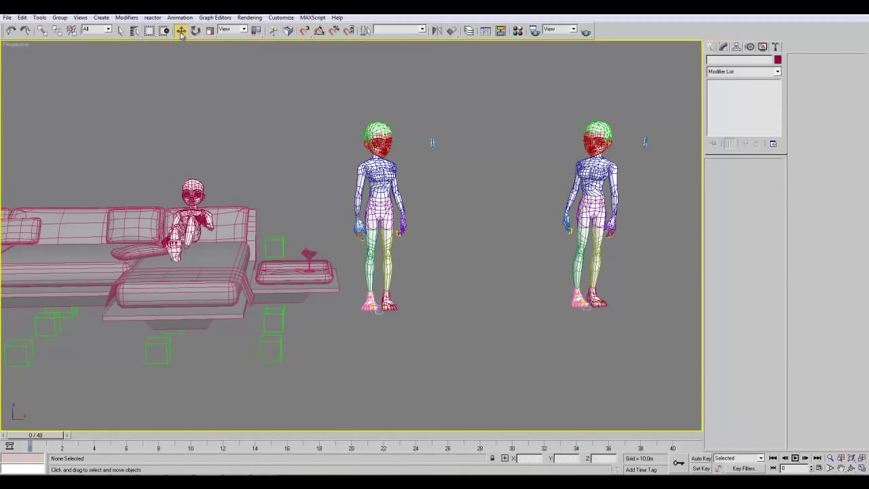
left_click(379, 313)
left_click_drag(407, 308, 576, 300)
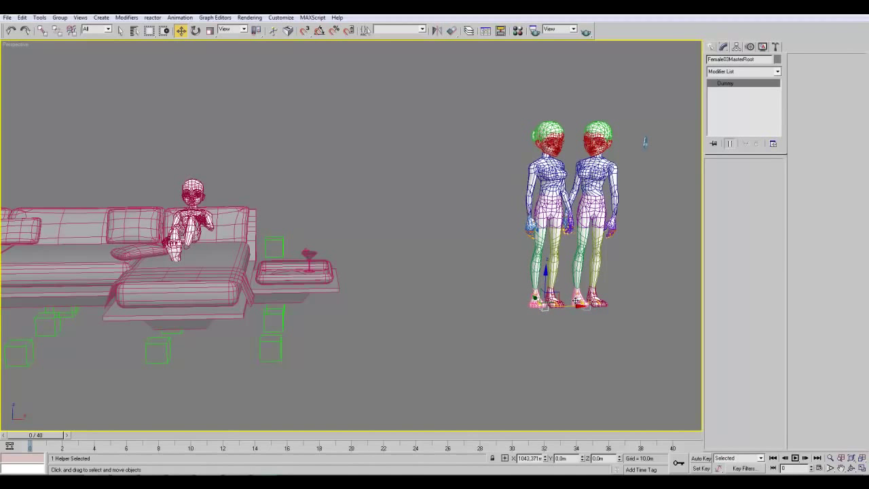
middle_click_drag(461, 376, 438, 382)
left_click(539, 306)
scroll(539, 306, "up", 5)
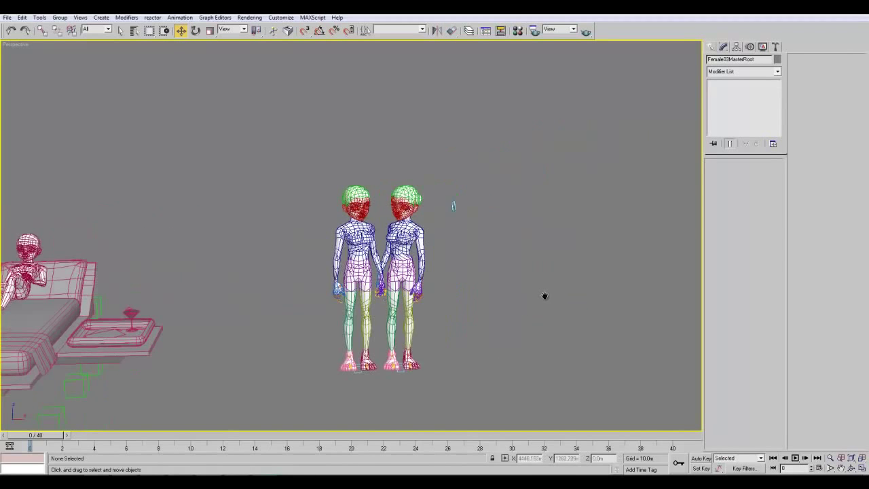
middle_click_drag(537, 313, 482, 268, "alt")
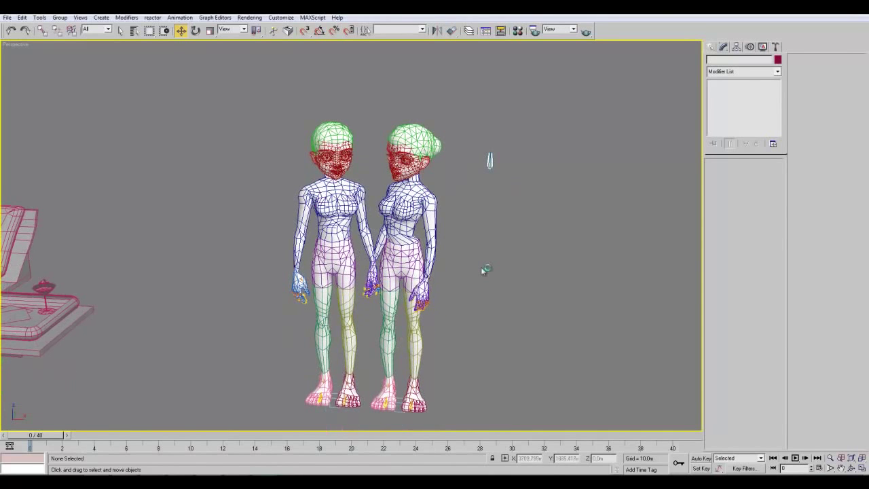
left_click(134, 31)
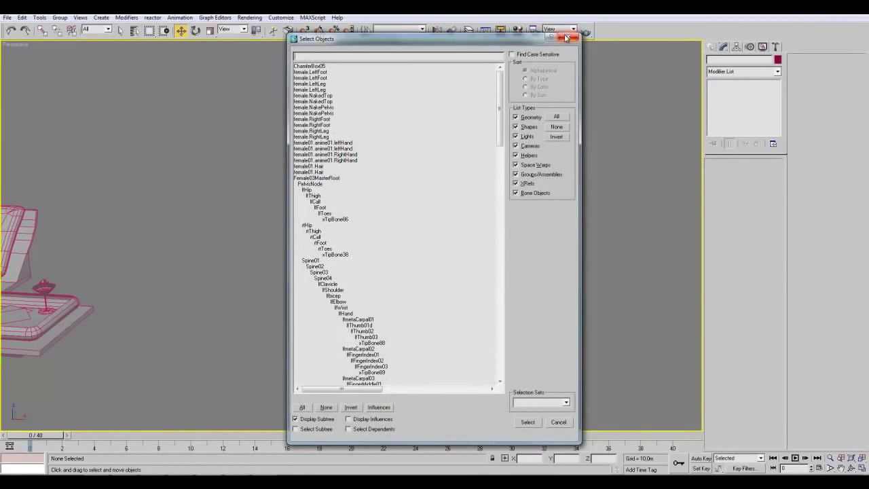
left_click(570, 33)
left_click(7, 18)
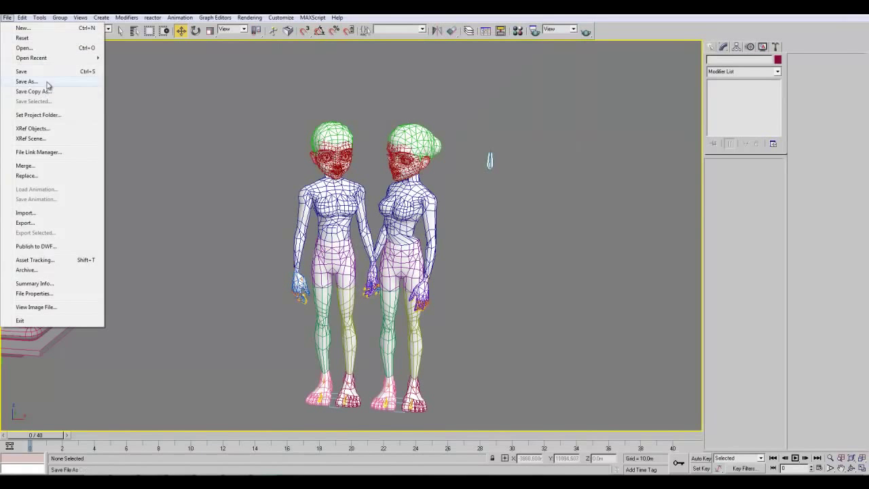
left_click(47, 82)
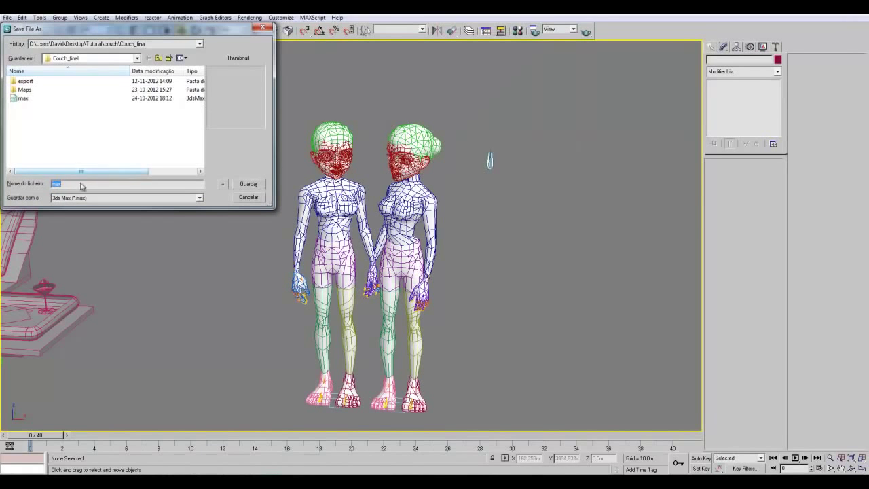
left_click(248, 197)
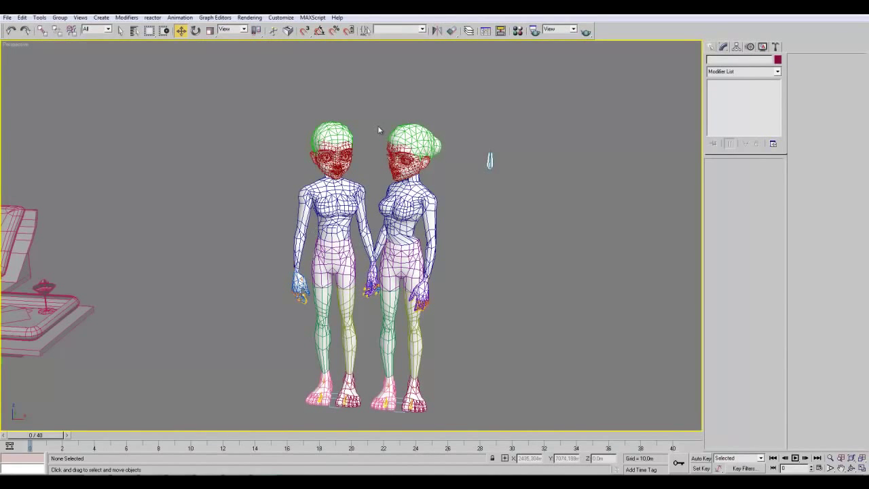
Select Female03MasterRoot02 with its whole subtree by name and move that avatar along X away from the other one.
left_click(134, 30)
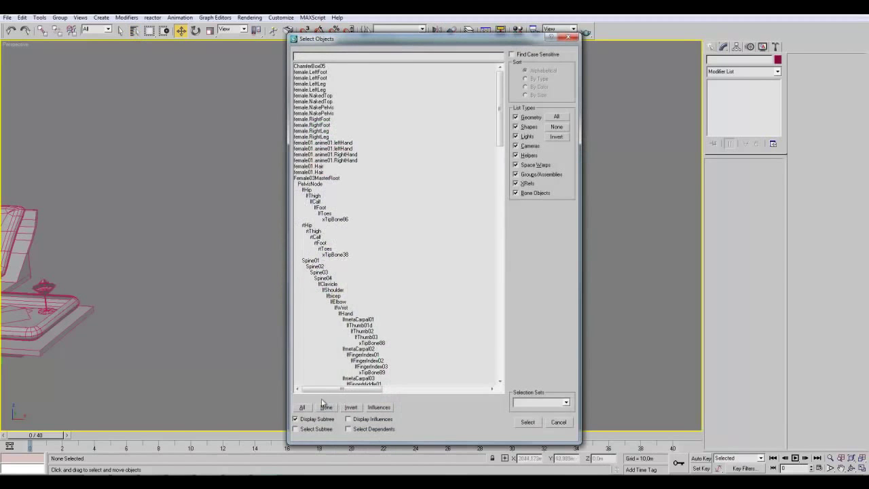
left_click_drag(500, 125, 504, 299)
scroll(506, 286, "down", 6)
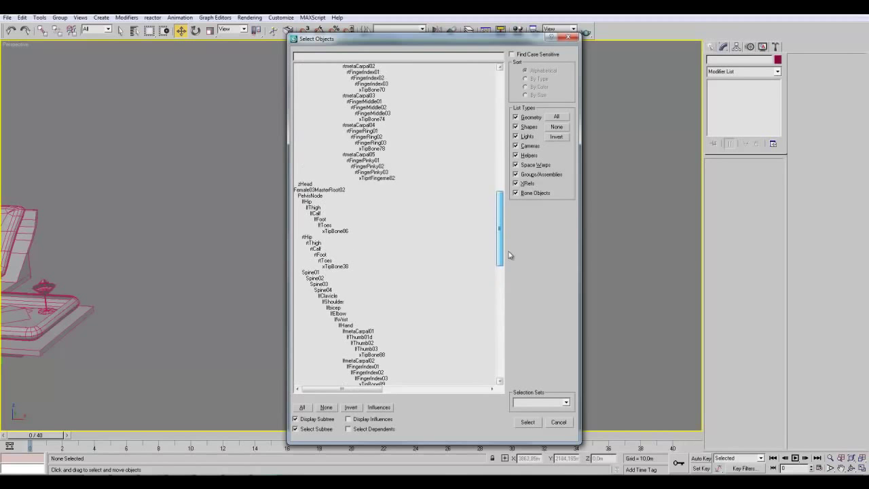
key("ctrl+a")
left_click(528, 422)
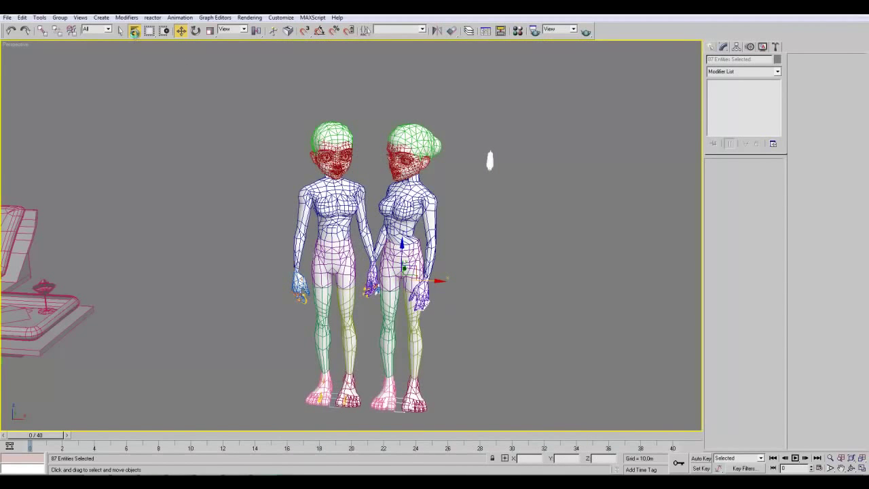
left_click(134, 32)
left_click(319, 429)
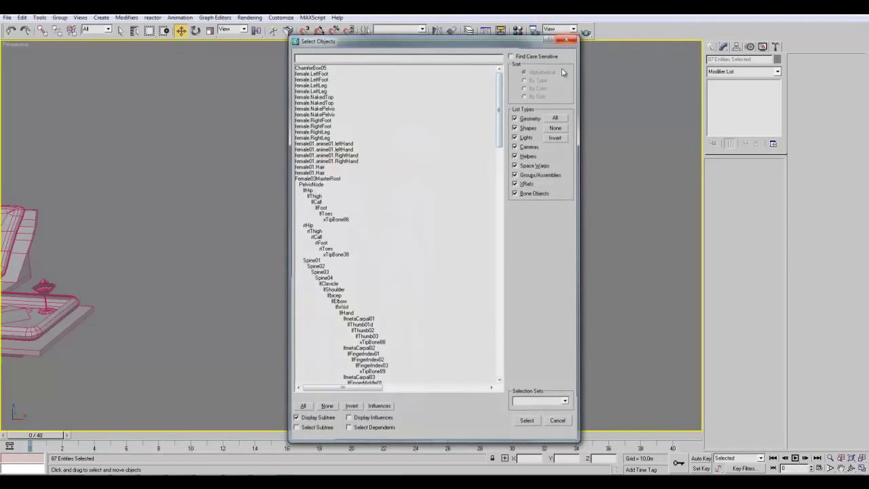
left_click(572, 38)
left_click_drag(435, 280, 581, 288)
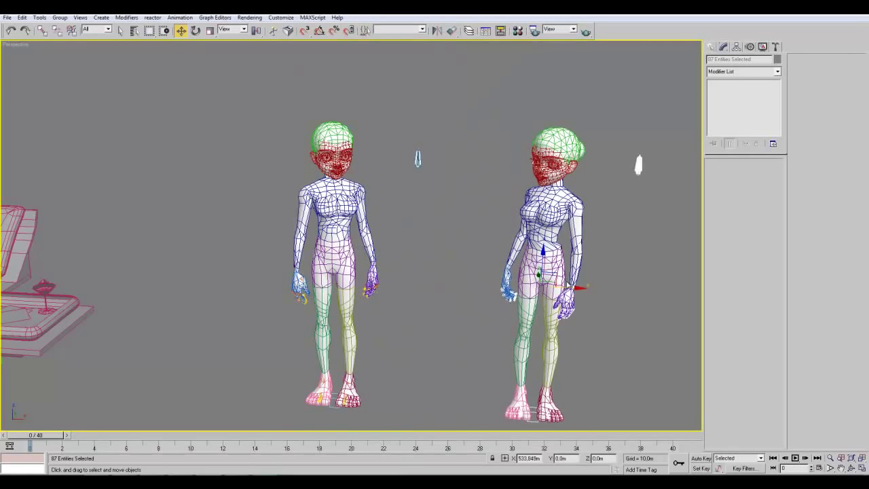
scroll(563, 284, "down", 3)
left_click(561, 280)
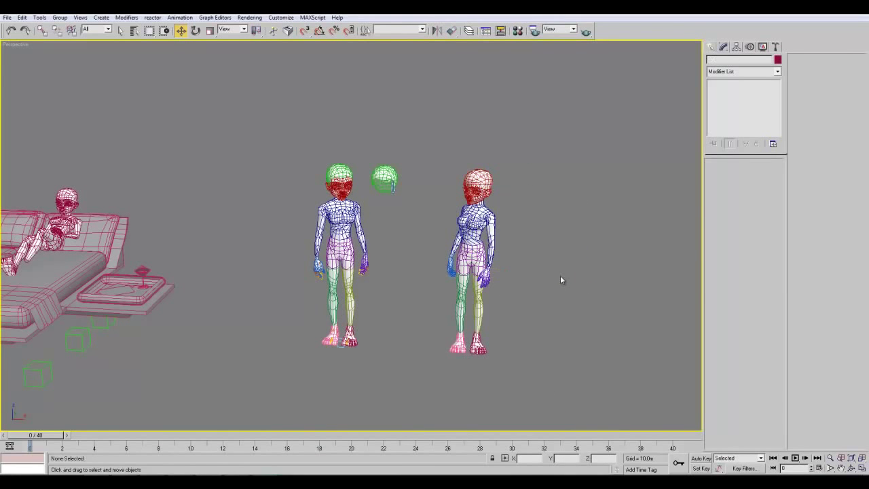
Delete the separated avatar and the leftover hair and eye objects floating beside the remaining avatar.
left_click_drag(528, 120, 448, 371)
key("Delete")
left_click_drag(374, 139, 408, 208)
key("Delete")
scroll(421, 239, "up", 2)
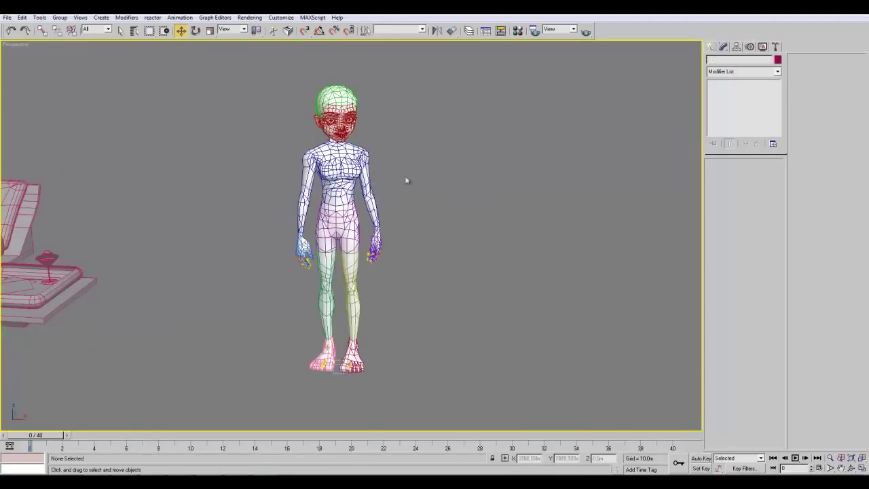
Select all objects, then undo the selection, the avatar and hair deletions, and the last avatar move.
left_click_drag(274, 382, 274, 380)
left_click(291, 272)
key("ctrl+a")
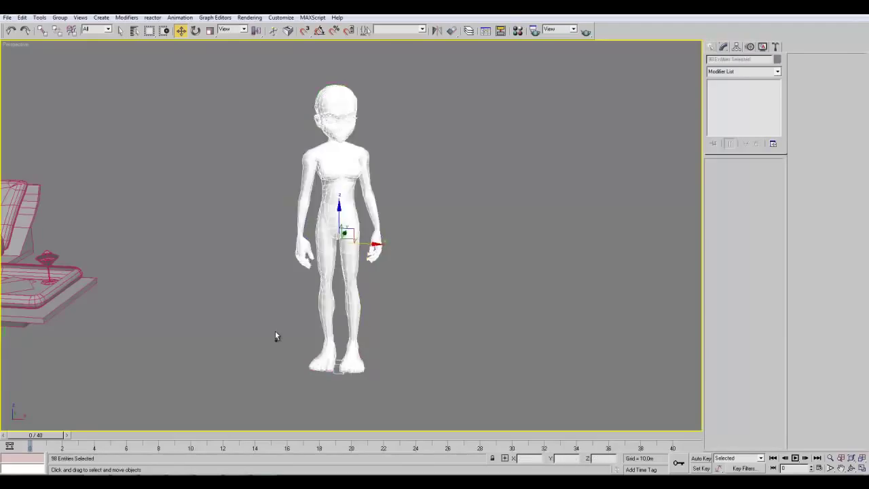
key("ctrl+z")
key("ctrl+z")
key("ctrl+z")
key("ctrl+z")
key("ctrl+z")
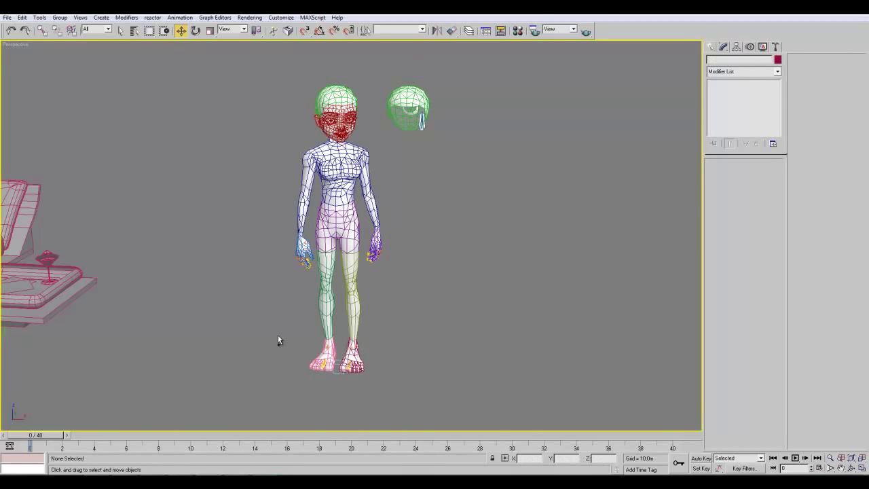
key("ctrl+z")
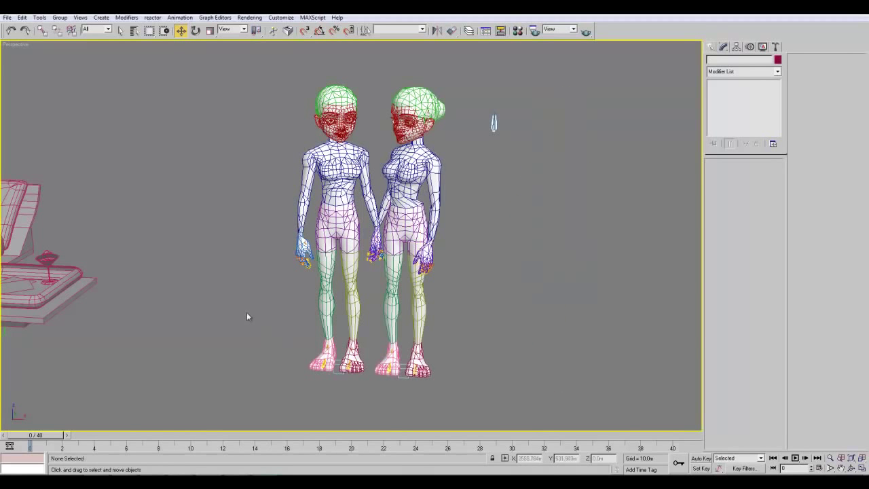
Try deleting the front-facing standing avatar, then undo the deletion.
left_click(331, 150)
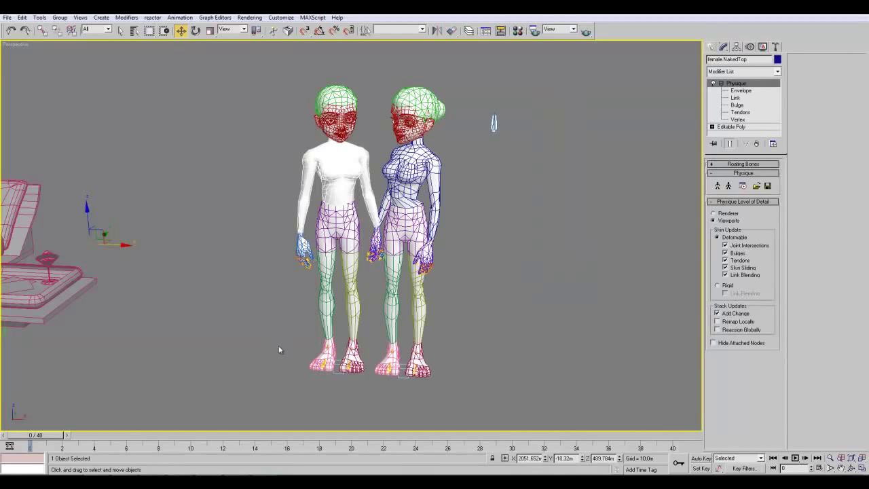
left_click_drag(279, 344, 277, 346)
key("Delete")
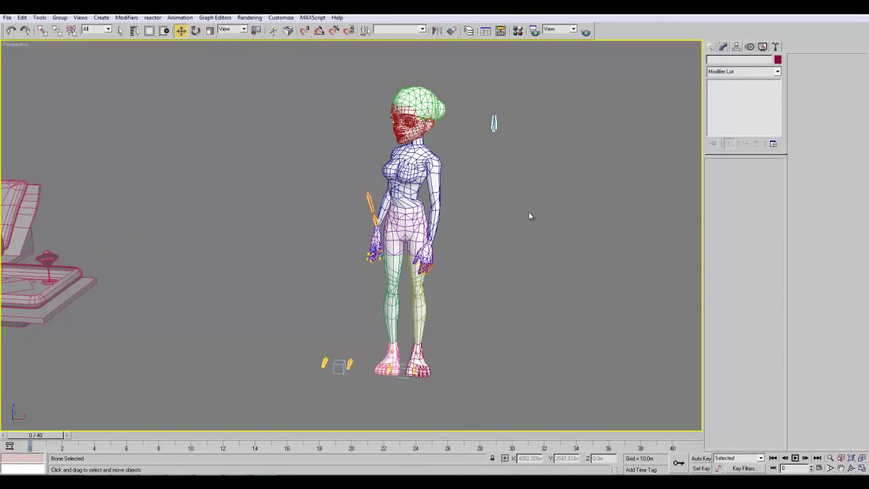
key("ctrl+z")
key("ctrl+z")
Examine the two standing avatars and the reclining mesh on the sofa from several angles and distances.
middle_click_drag(527, 216, 518, 290)
scroll(516, 284, "down", 3)
middle_click_drag(382, 264, 416, 264)
left_click(350, 287)
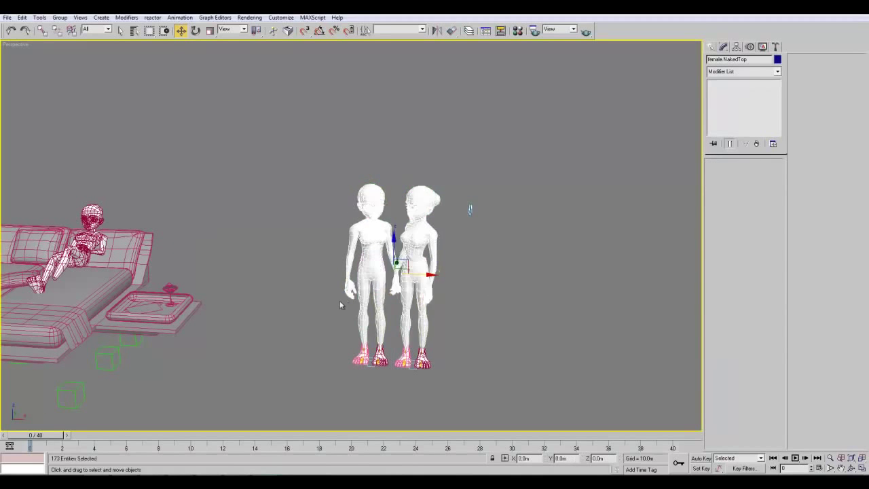
scroll(434, 292, "up", 3)
middle_click_drag(277, 296, 390, 292)
scroll(389, 293, "down", 4)
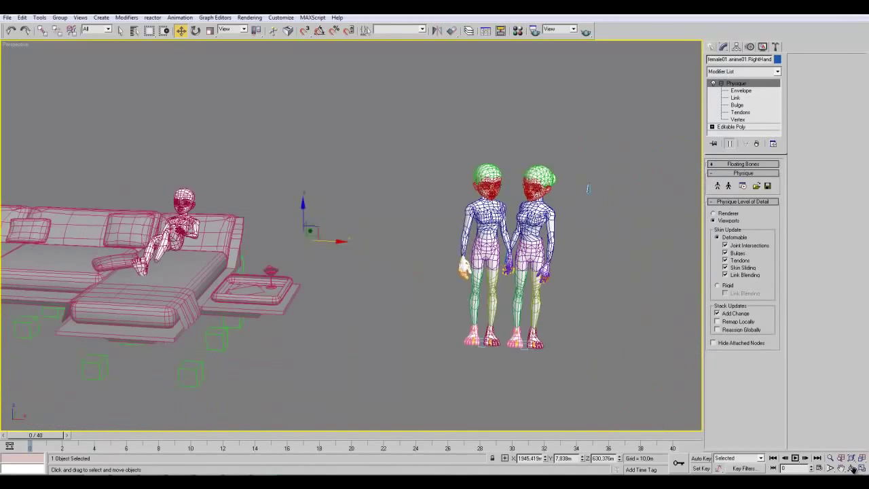
key("ctrl+r")
left_click_drag(347, 293, 373, 310)
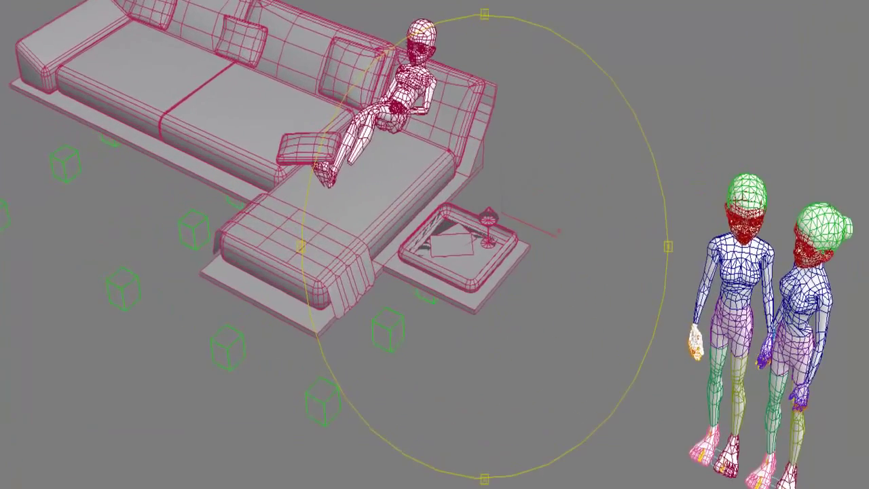
scroll(434, 244, "down", 3)
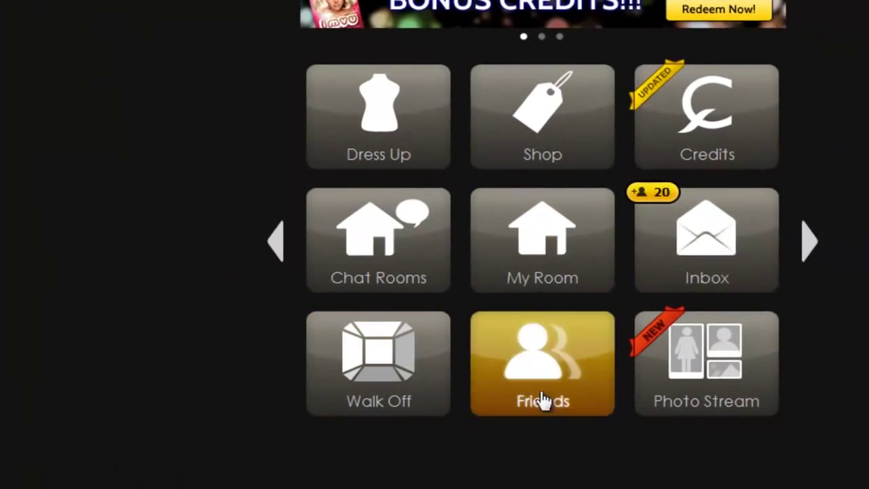
Switch to the IMVU client and derive a new product from product 12908 in Create mode.
left_click(828, 275)
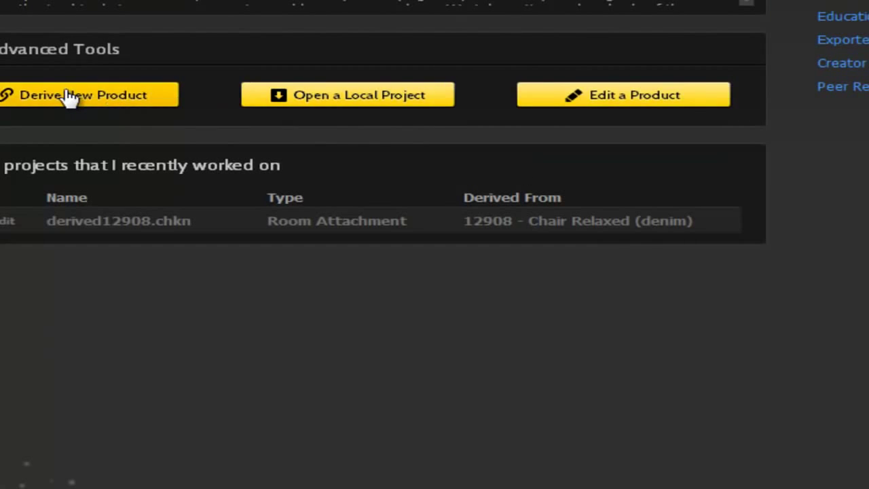
left_click(70, 97)
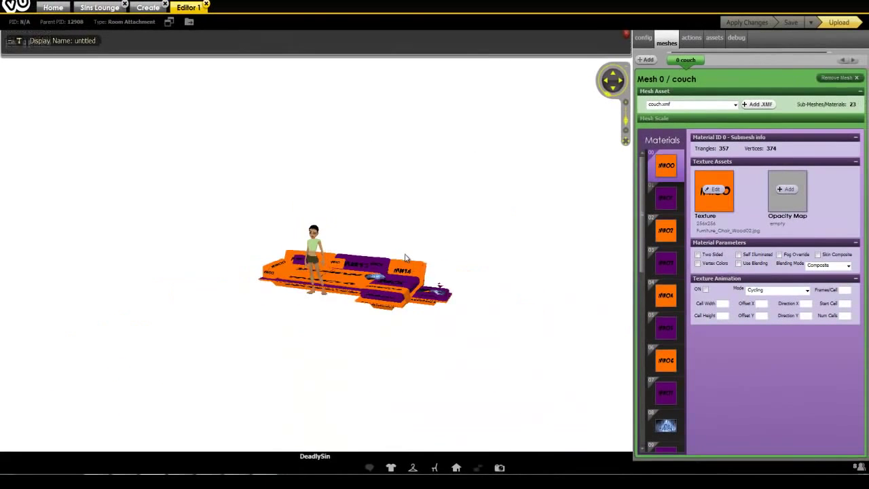
Load root01.xsf from the Tutorial couch folder as the product's skeleton.
left_click(646, 38)
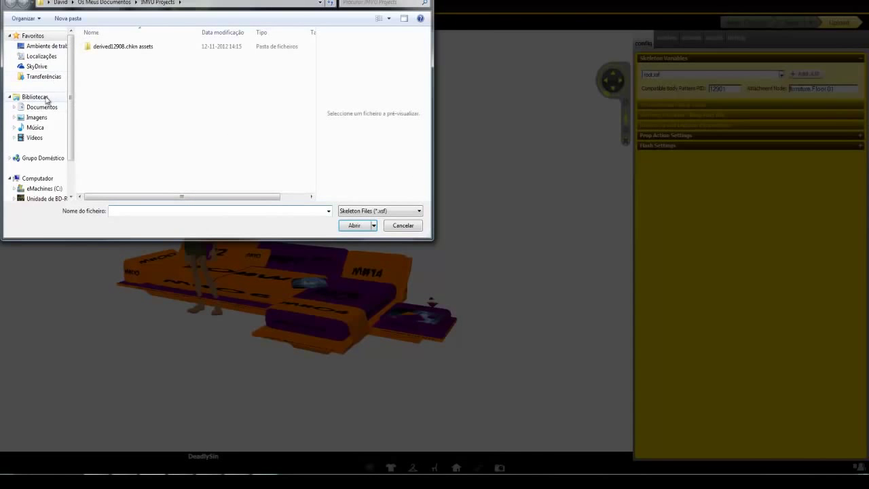
left_click(44, 46)
left_click(235, 103)
double_click(235, 103)
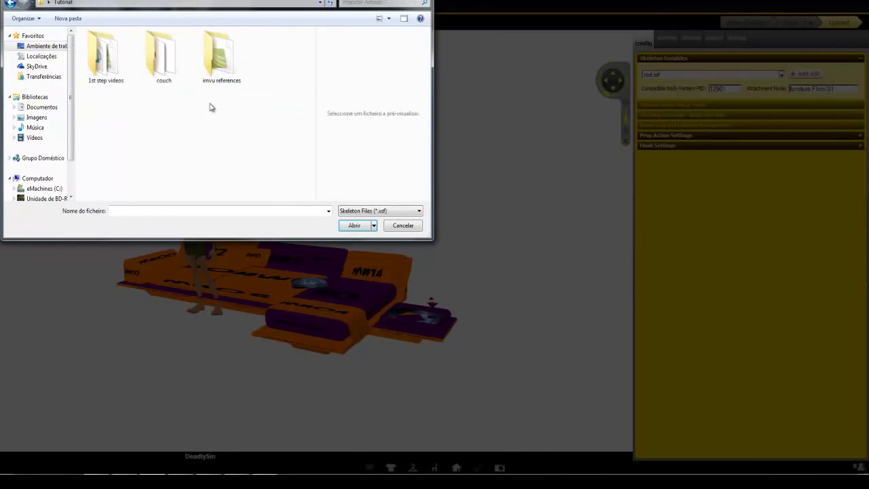
double_click(167, 84)
double_click(121, 57)
left_click(121, 49)
double_click(121, 49)
double_click(108, 58)
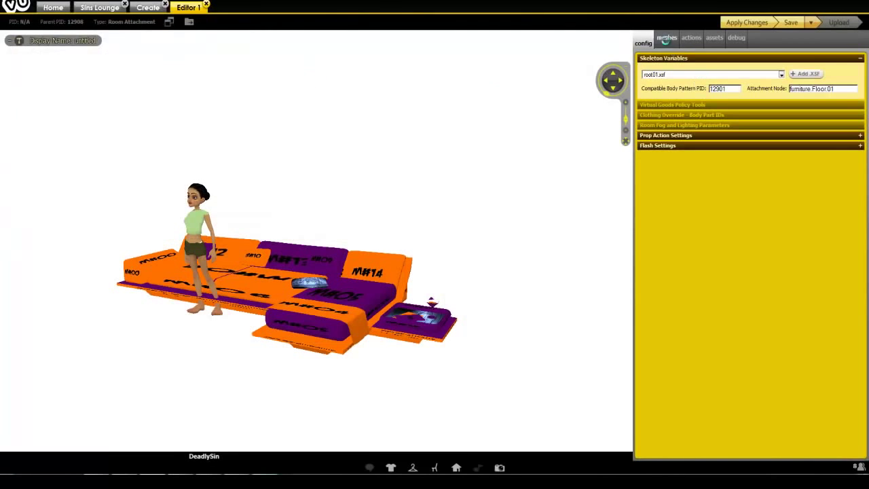
Apply the skeleton change and move the avatar onto the seat spot on the sofa's chaise.
left_click(692, 41)
left_click(747, 23)
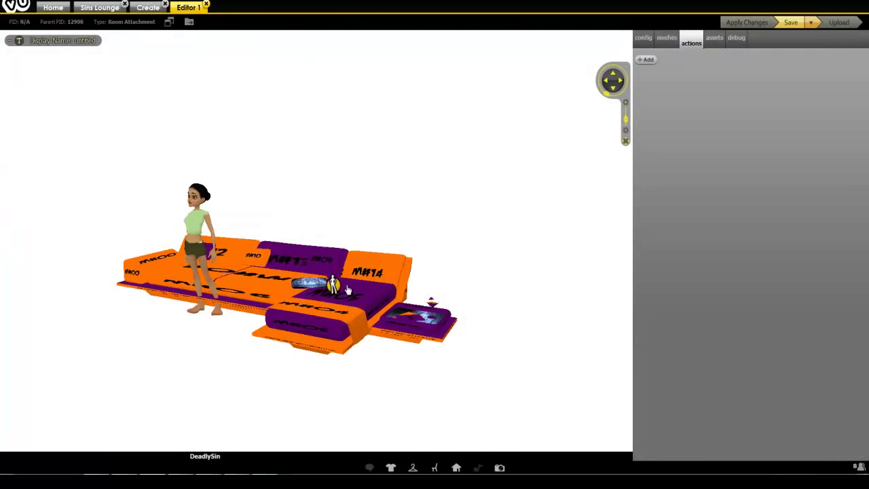
left_click(334, 286)
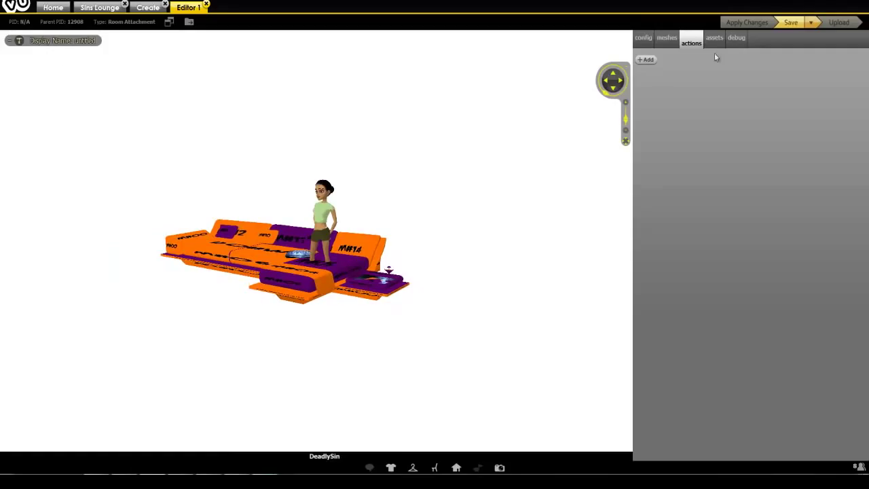
Add an action with the trigger stance.Resting and load resting_pose.xaf as its skeletal animation.
left_click(647, 60)
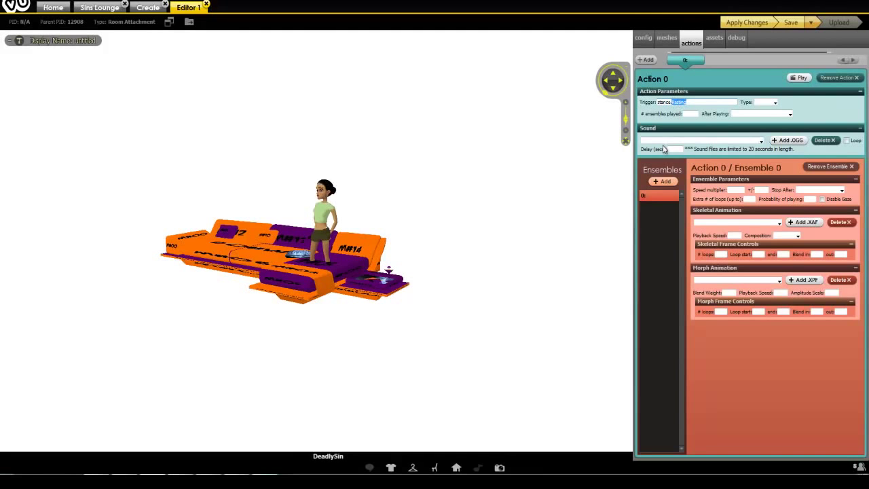
left_click(808, 224)
double_click(117, 48)
Set the skeletal frame controls to 0 loops, loop start 0, end 40, blend in 0 and blend out 0.
left_click(721, 255)
type("0.0")
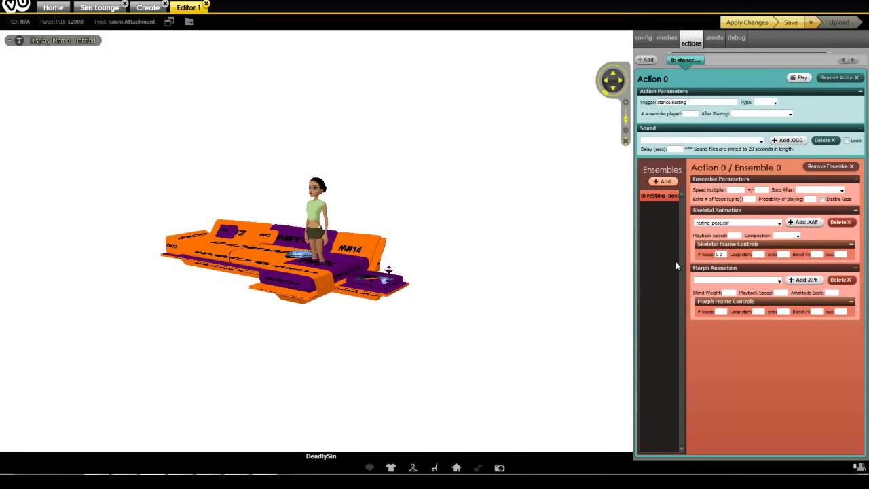
key("Tab")
type("0")
key("Tab")
type("41")
key("Tab")
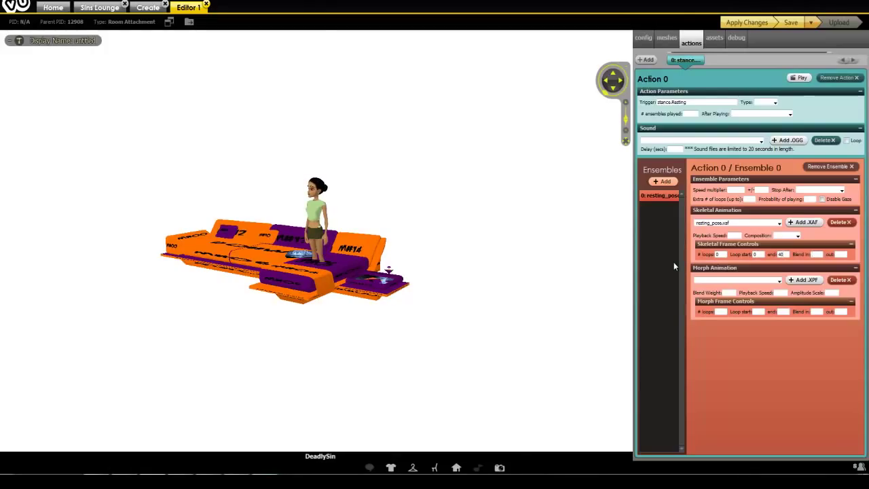
type("0")
key("Tab")
type("0")
Set the skeletal animation's composition to Replace and apply the changes.
left_click(782, 237)
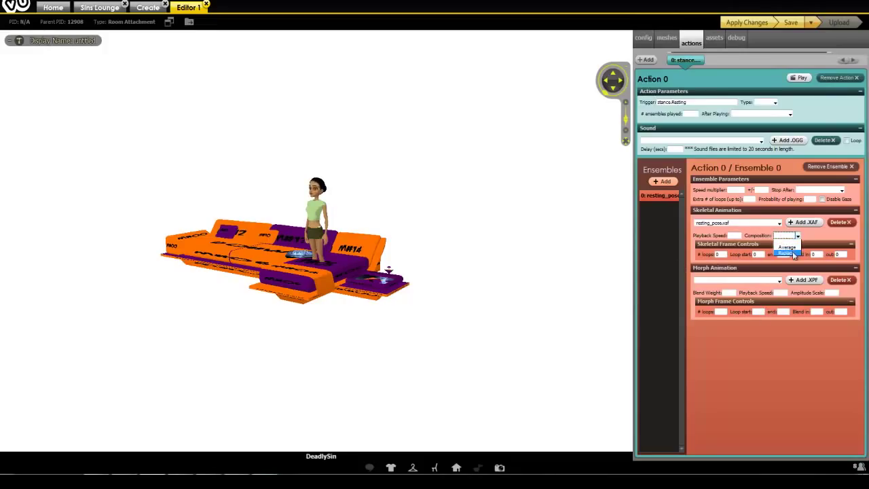
left_click(787, 253)
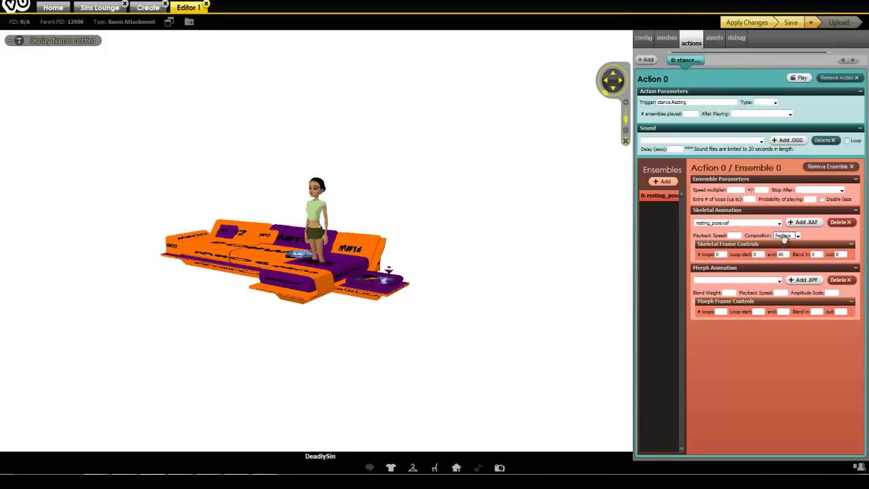
left_click(750, 22)
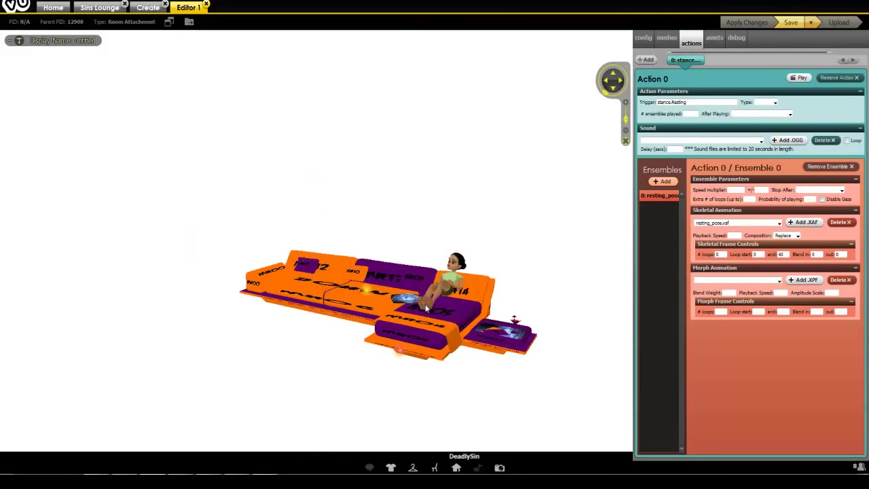
Inspect the avatar's resting pose on the chaise up close from several angles.
left_click(428, 302)
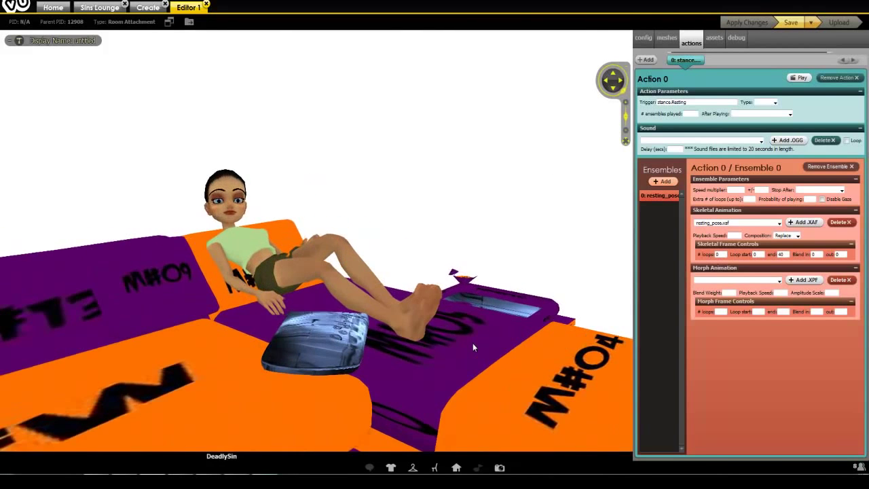
left_click_drag(473, 344, 406, 294)
left_click_drag(467, 326, 451, 332)
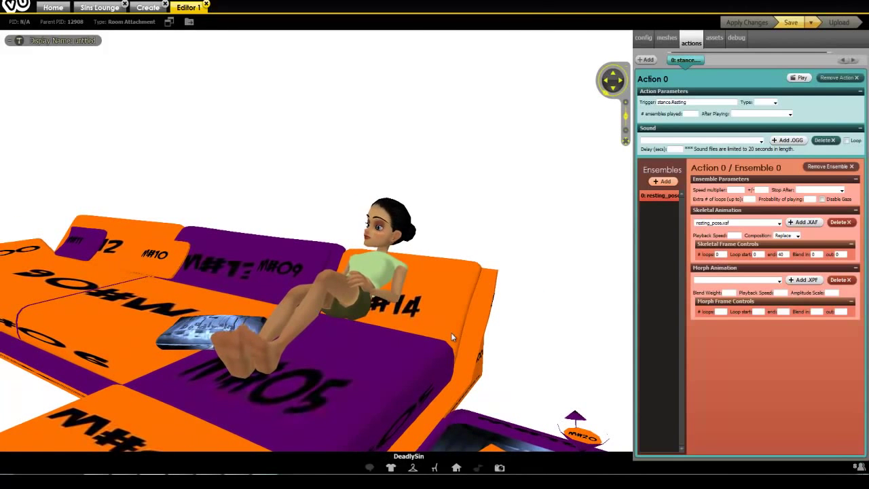
left_click(626, 141)
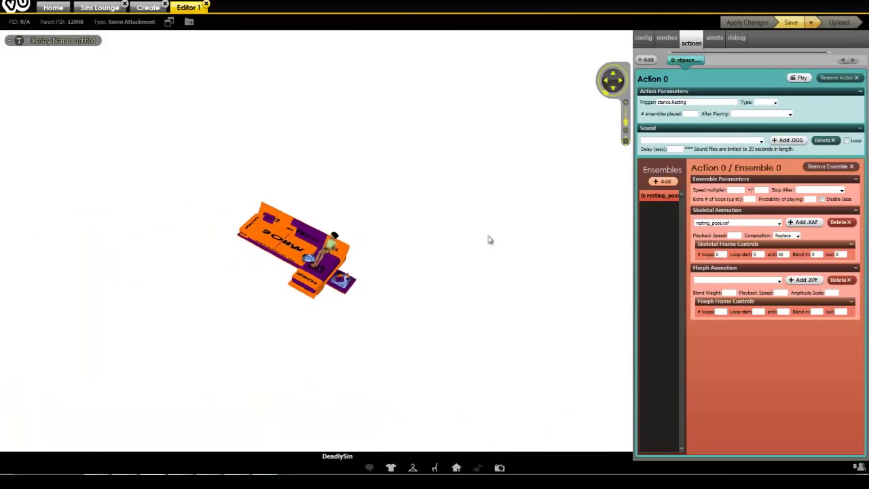
scroll(421, 277, "up", 10)
left_click_drag(378, 281, 468, 273)
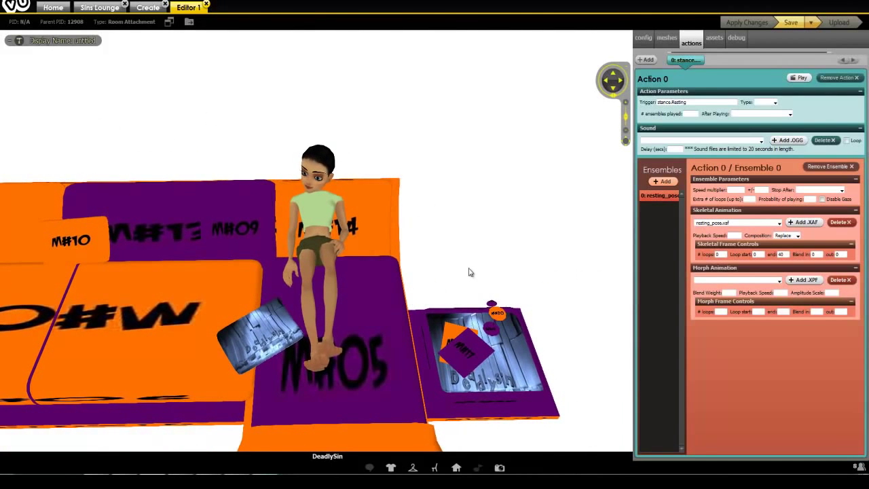
Set the resting animation's playback speed to 2 and apply the change.
left_click(730, 235)
type("2")
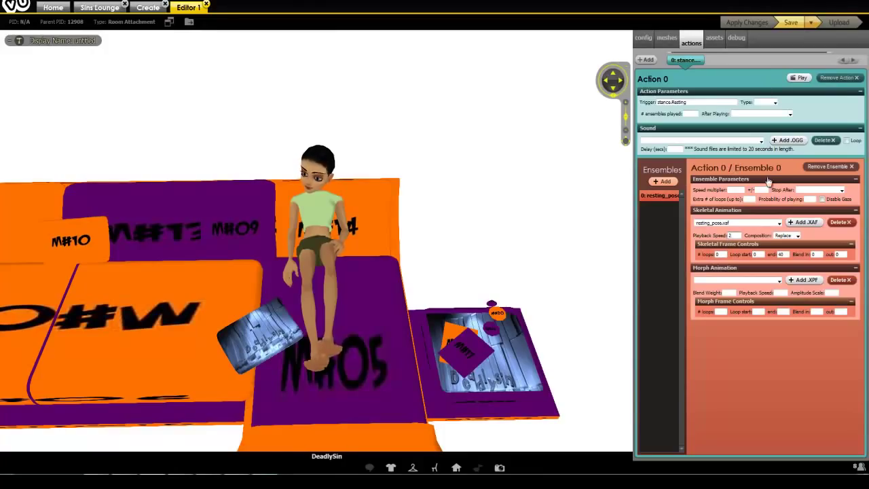
left_click(750, 23)
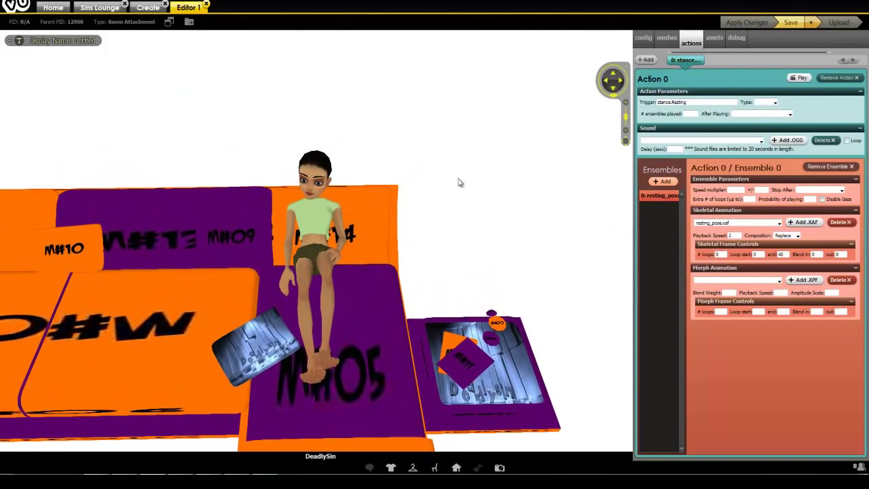
Change the resting animation's playback speed to -2, apply it and view the avatar from another angle.
double_click(730, 235)
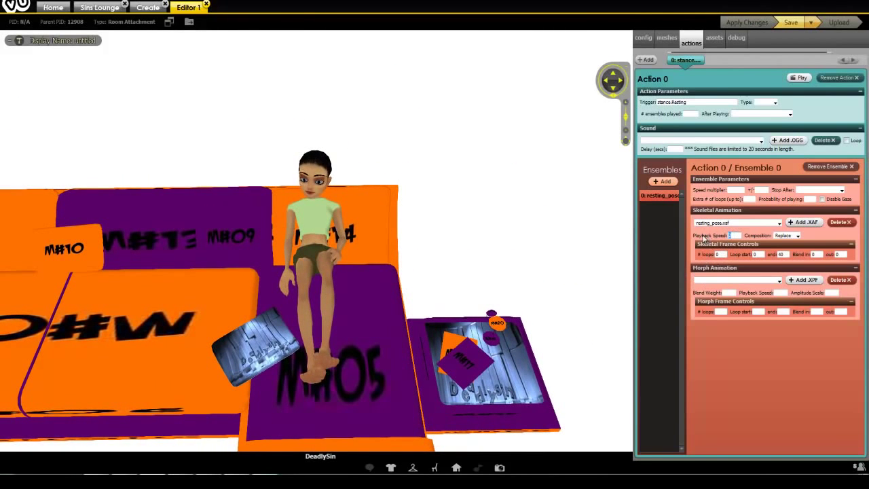
type("-1")
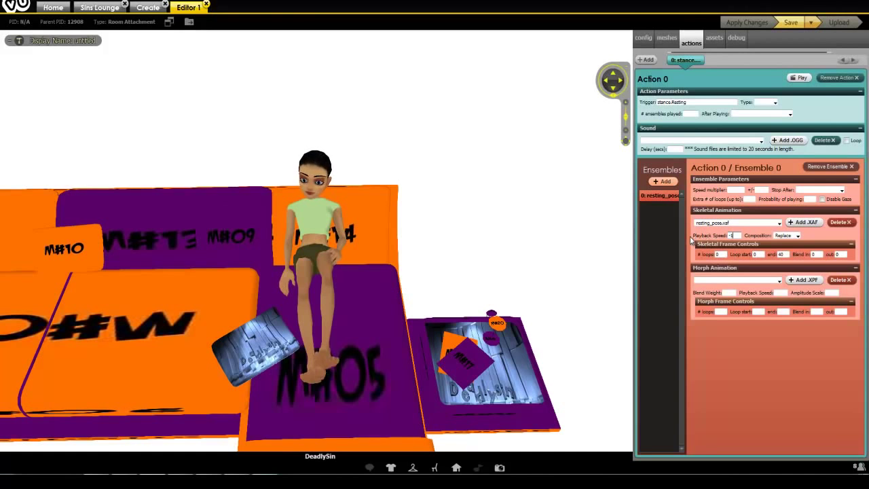
left_click(753, 24)
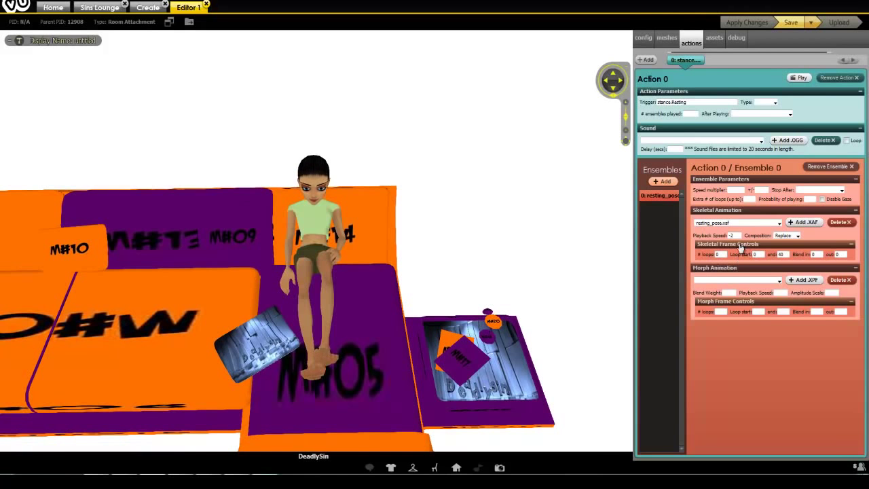
left_click_drag(611, 260, 455, 242)
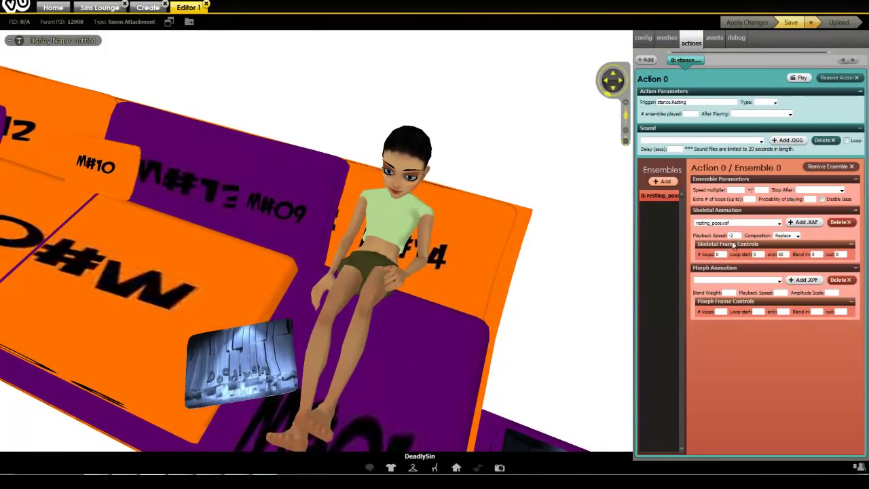
Set the resting animation's playback speed to 0 and apply the change.
left_click(647, 175)
left_click(742, 22)
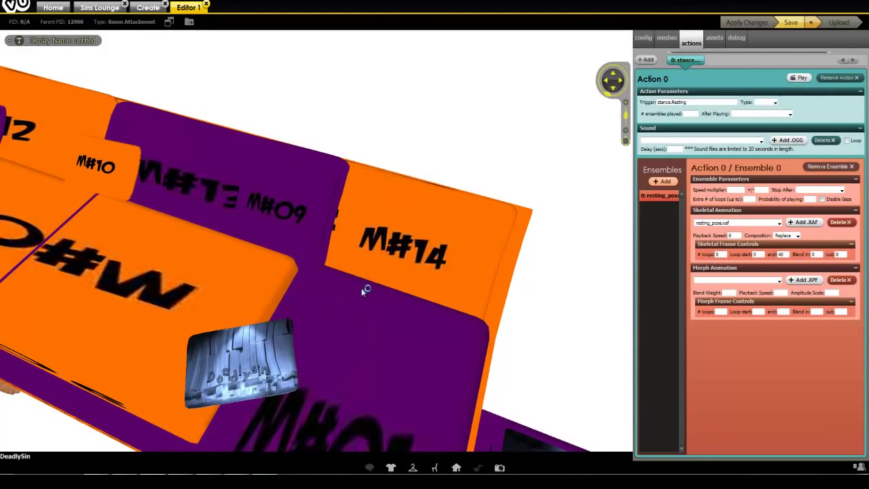
left_click_drag(672, 102, 690, 101)
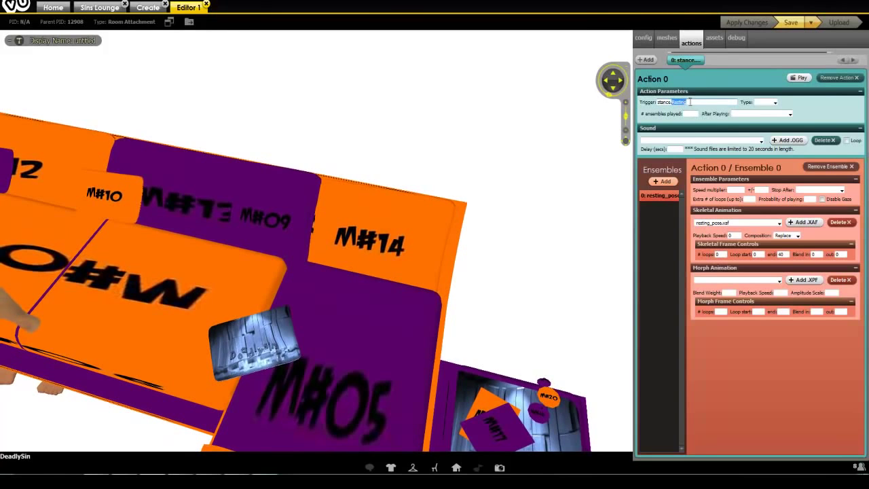
Place the avatar back on the chaise's resting seat and check its pose against the whole sofa.
scroll(355, 373, "down", 5)
left_click(325, 317)
left_click_drag(326, 317, 683, 149)
left_click_drag(414, 321, 683, 274)
left_click_drag(356, 239, 401, 296)
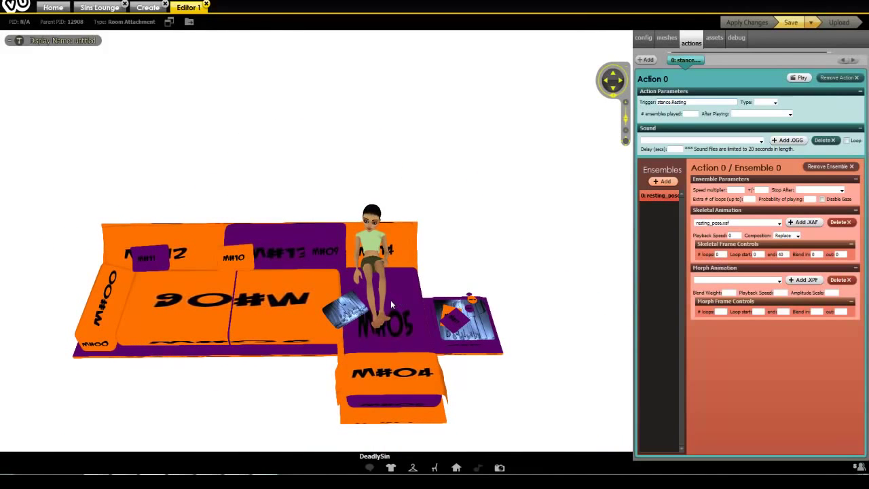